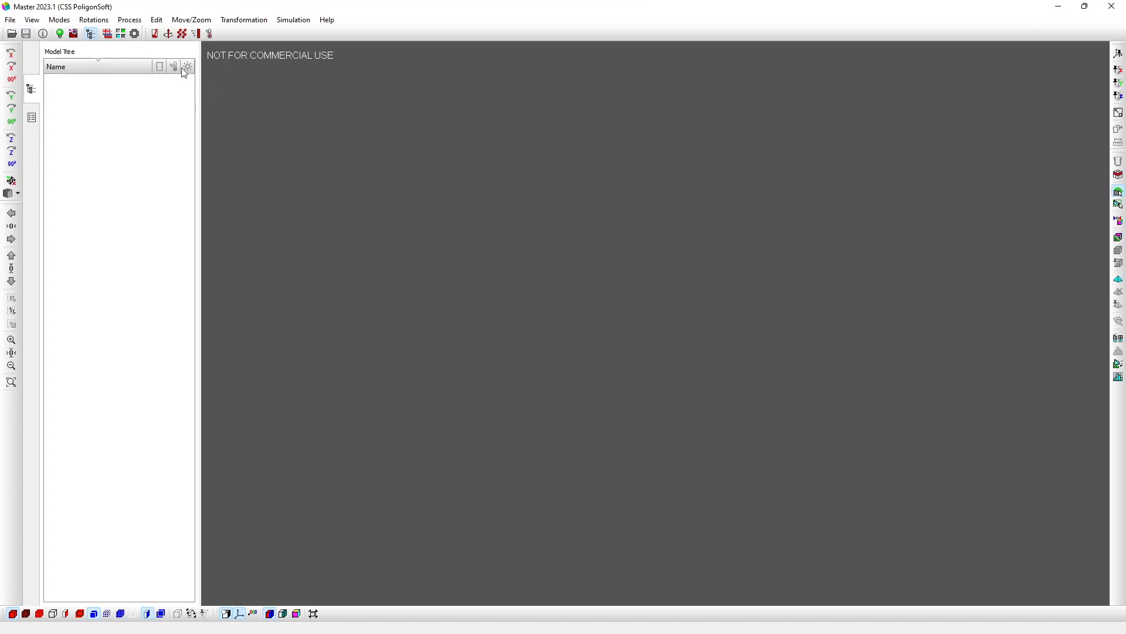
Step: Switch the user interface style from Classic to Ribbon in the program settings
{"action": "left_click", "coordinate": [134, 34]}
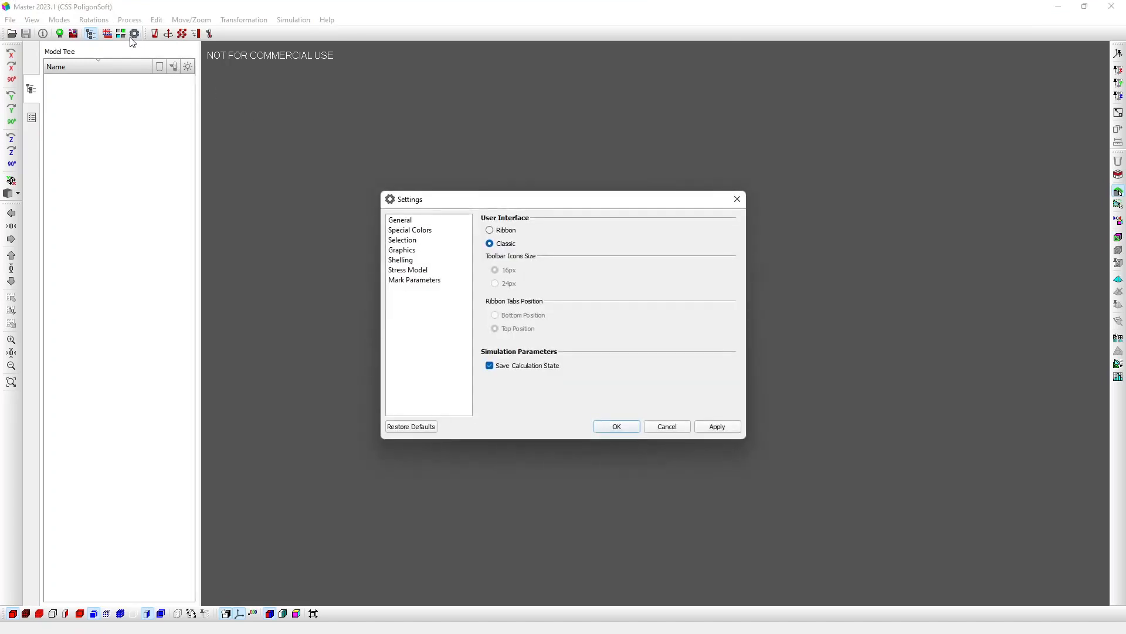
{"action": "left_click", "coordinate": [490, 230]}
{"action": "left_click", "coordinate": [608, 428]}
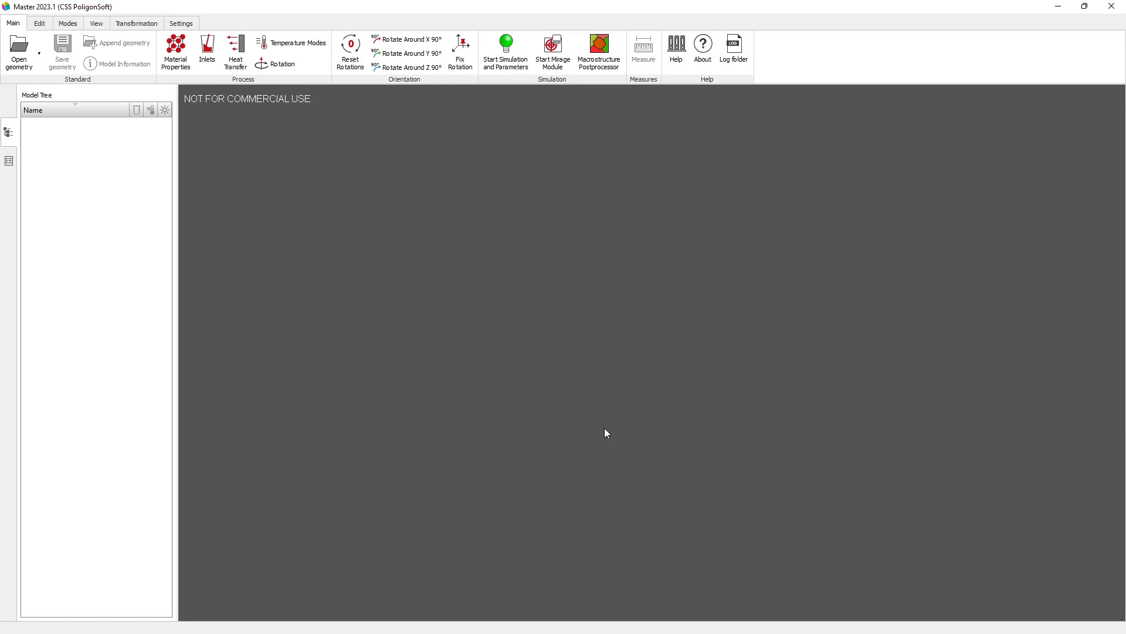
Step: Load the geometry Mesh_1.med as a Salome file in millimeters, using the default simulation parameters instead of the previous ones
{"action": "left_click", "coordinate": [26, 54]}
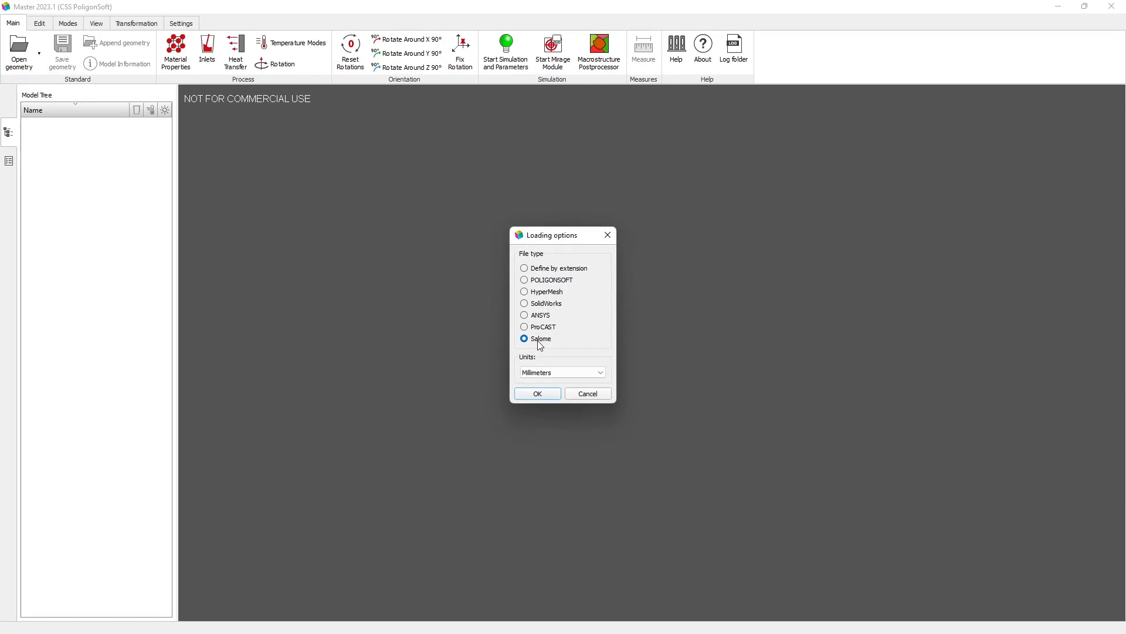
{"action": "left_click", "coordinate": [558, 374]}
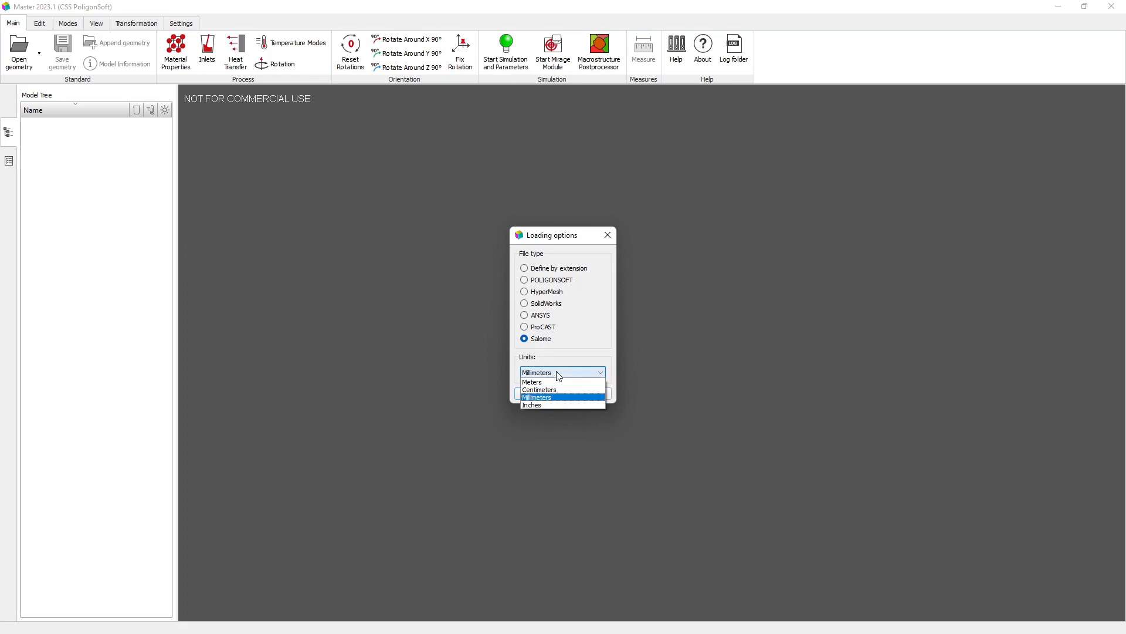
{"action": "left_click", "coordinate": [556, 372]}
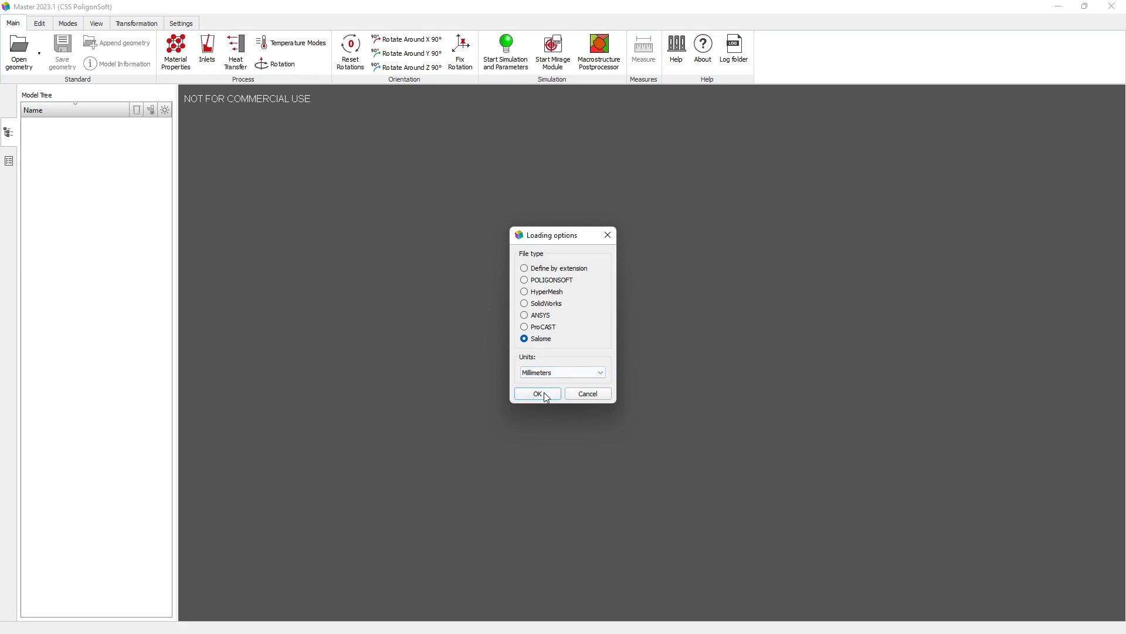
{"action": "left_click", "coordinate": [545, 394]}
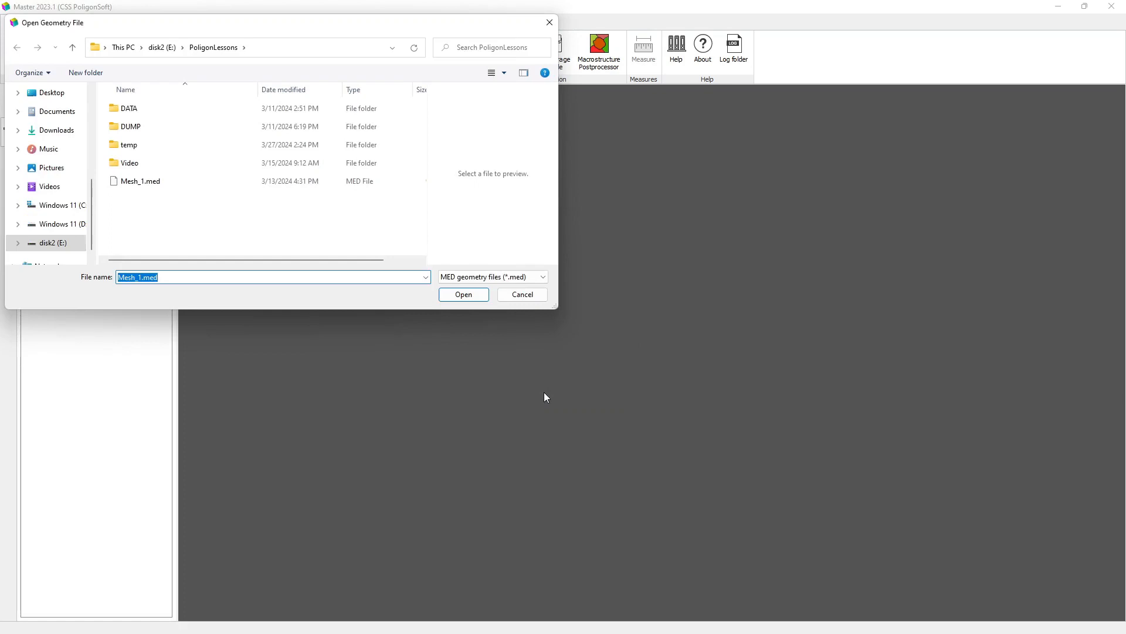
{"action": "left_click", "coordinate": [131, 185]}
{"action": "left_click", "coordinate": [463, 293]}
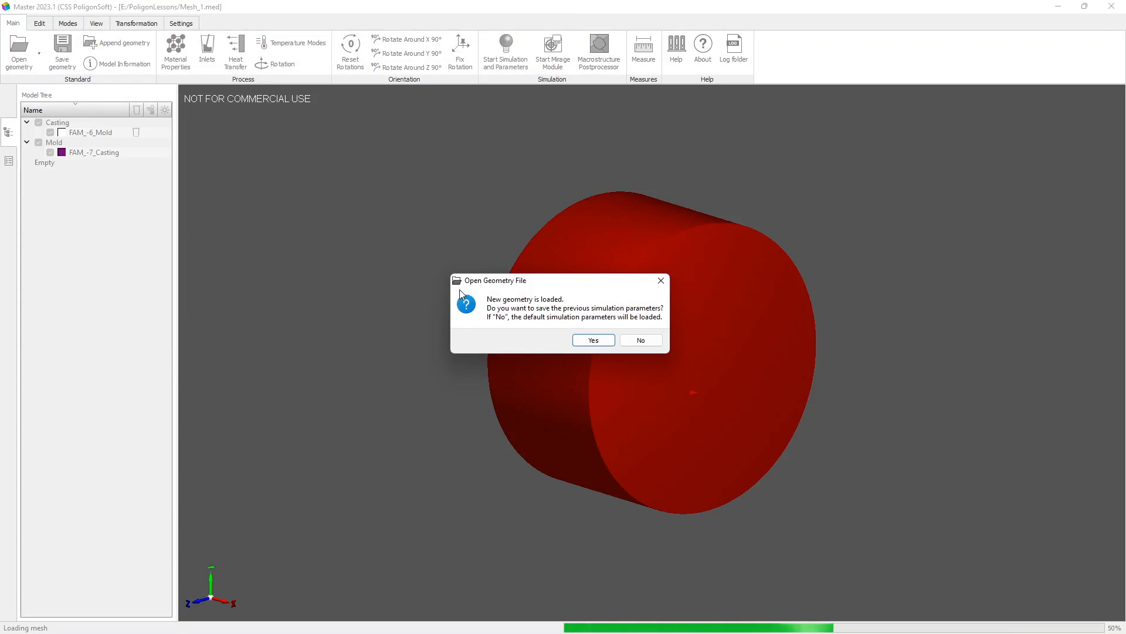
{"action": "left_click", "coordinate": [640, 343]}
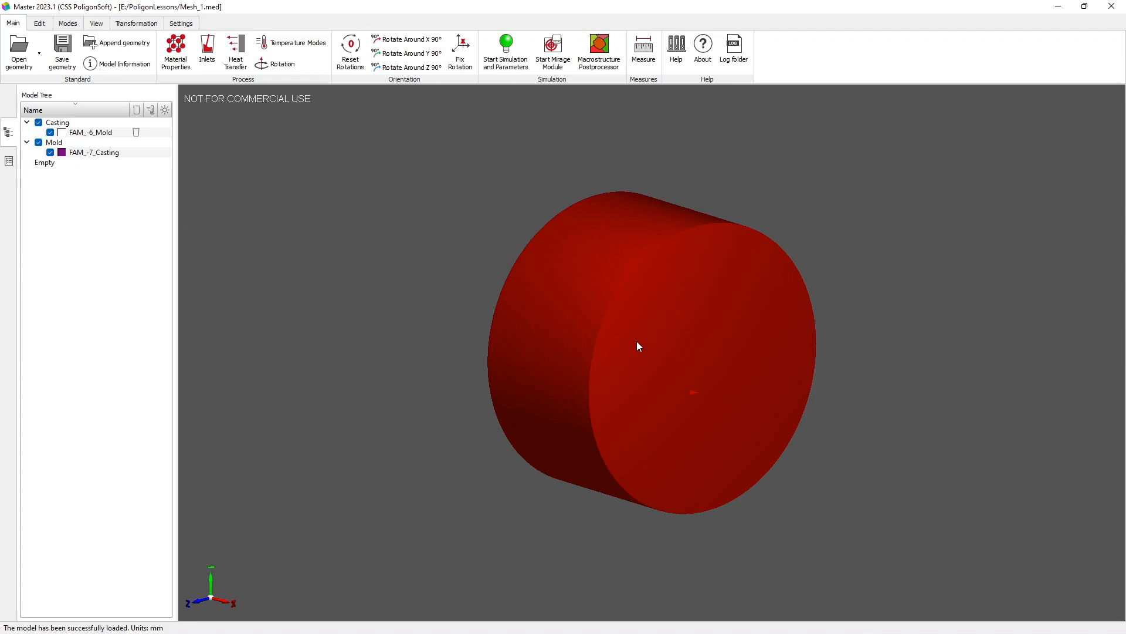
Step: Hide the volumes in the Casting group and examine the FAM_-7_Casting volume from several sides
{"action": "mouse_move", "coordinate": [638, 347]}
{"action": "left_mouse_down"}
{"action": "mouse_move", "coordinate": [563, 337]}
{"action": "mouse_move", "coordinate": [674, 334]}
{"action": "mouse_move", "coordinate": [632, 329]}
{"action": "left_mouse_up"}
{"action": "scroll", "coordinate": [660, 358], "scroll_direction": "down", "scroll_amount": 3}
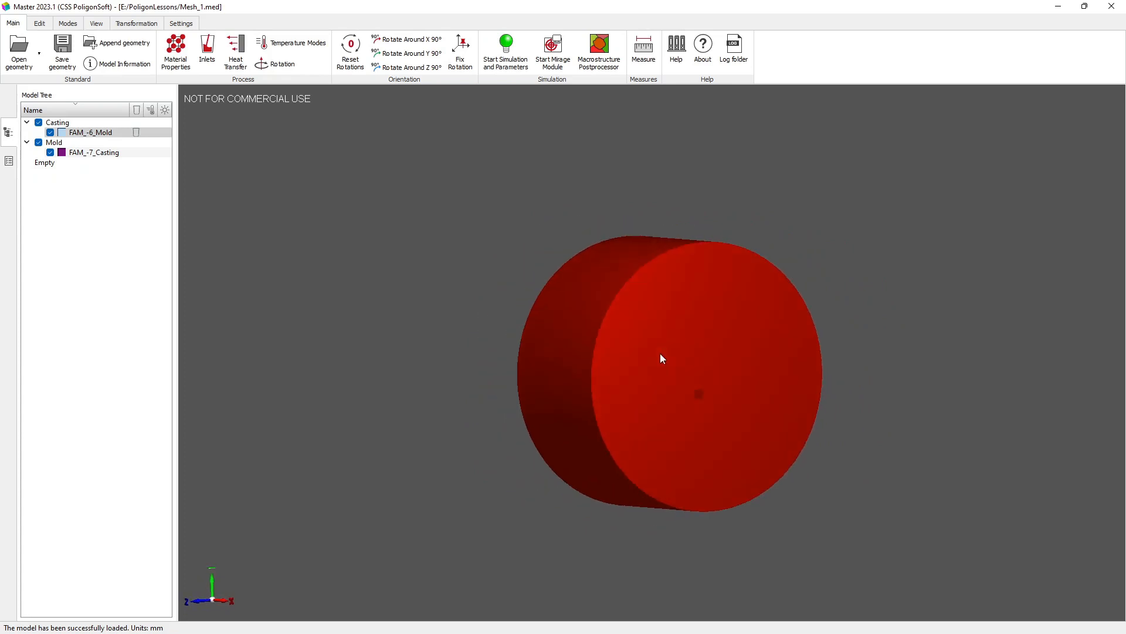
{"action": "scroll", "coordinate": [662, 359], "scroll_direction": "up", "scroll_amount": 5}
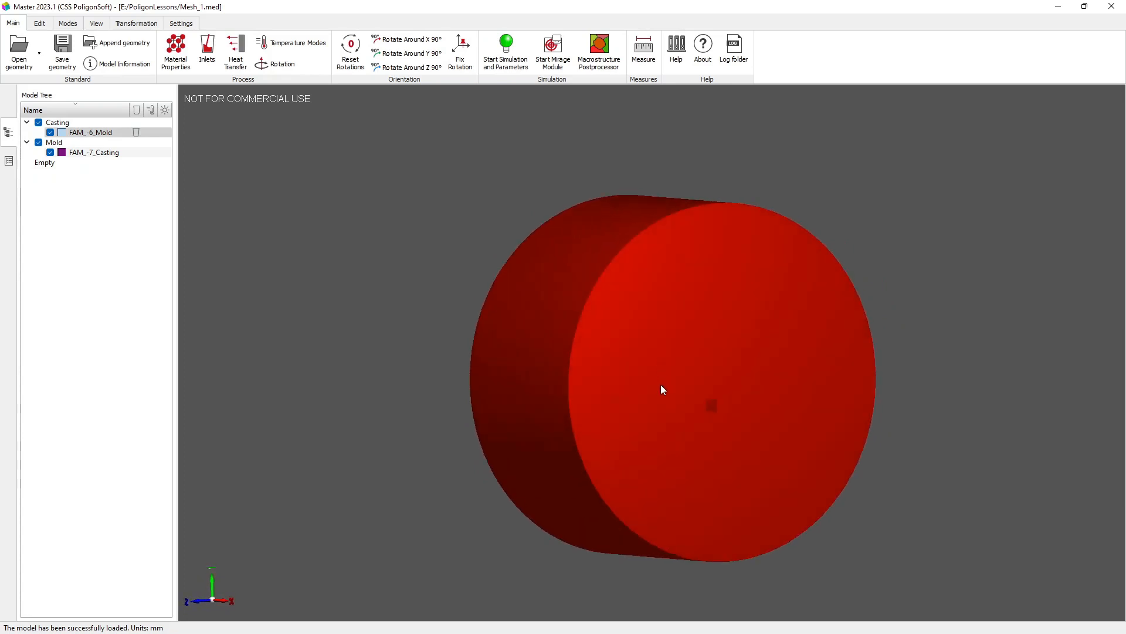
{"action": "middle_click_drag", "start_coordinate": [661, 385], "coordinate": [656, 362]}
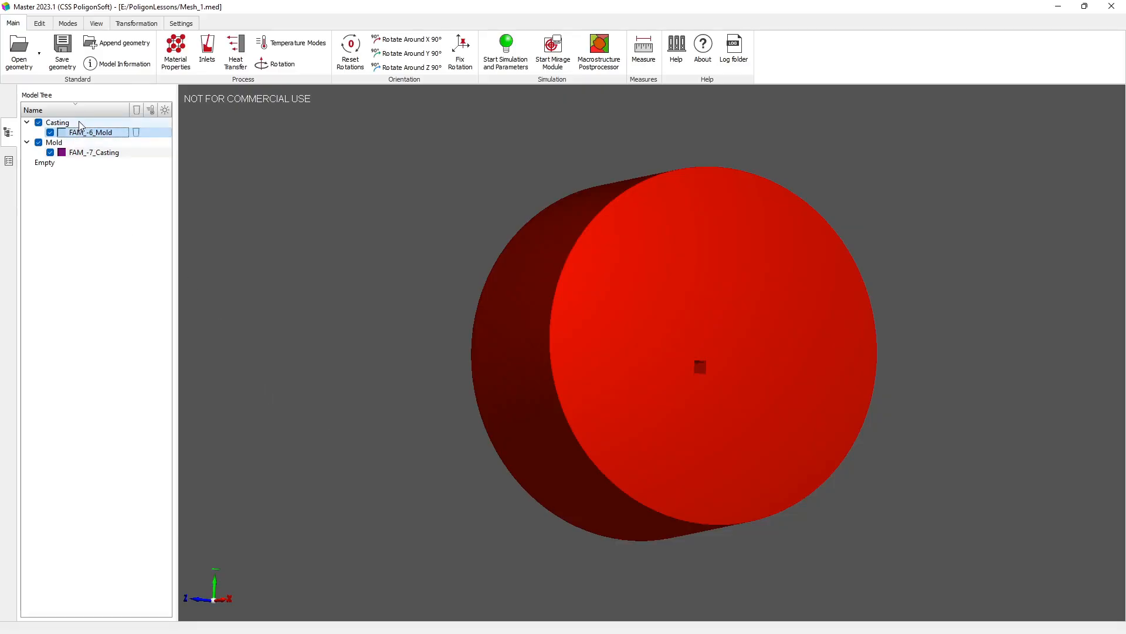
{"action": "left_click", "coordinate": [39, 123]}
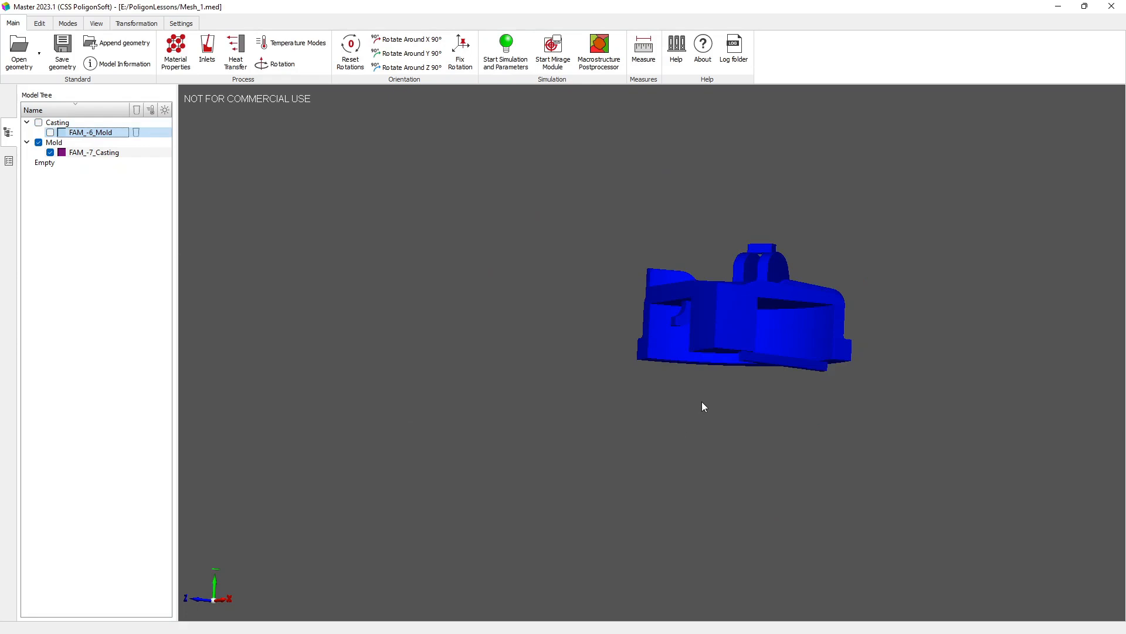
{"action": "left_click_drag", "start_coordinate": [765, 378], "coordinate": [399, 434]}
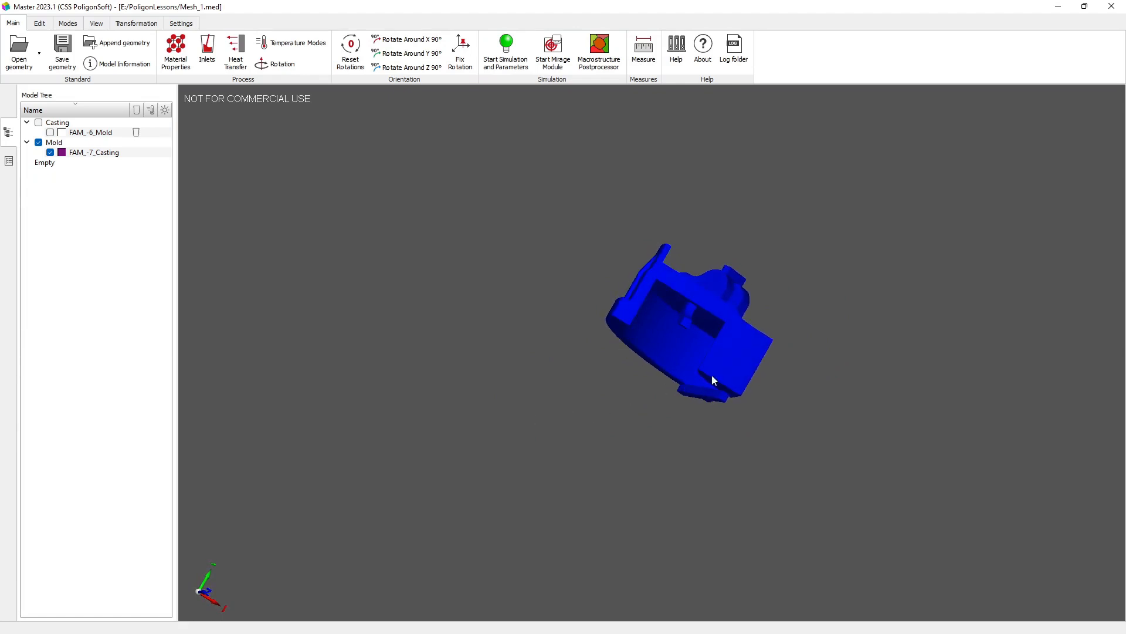
{"action": "left_click_drag", "start_coordinate": [736, 373], "coordinate": [602, 385]}
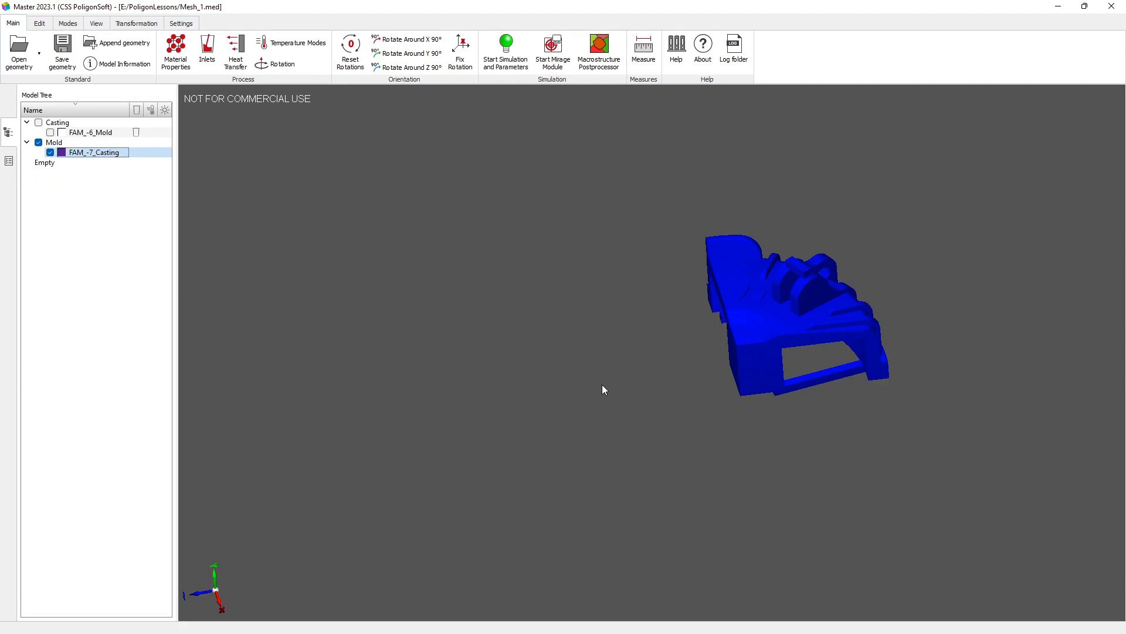
Step: Change the volume type of FAM_-7_Casting to Casting and accept setting the default boundaries
{"action": "double_click", "coordinate": [769, 334]}
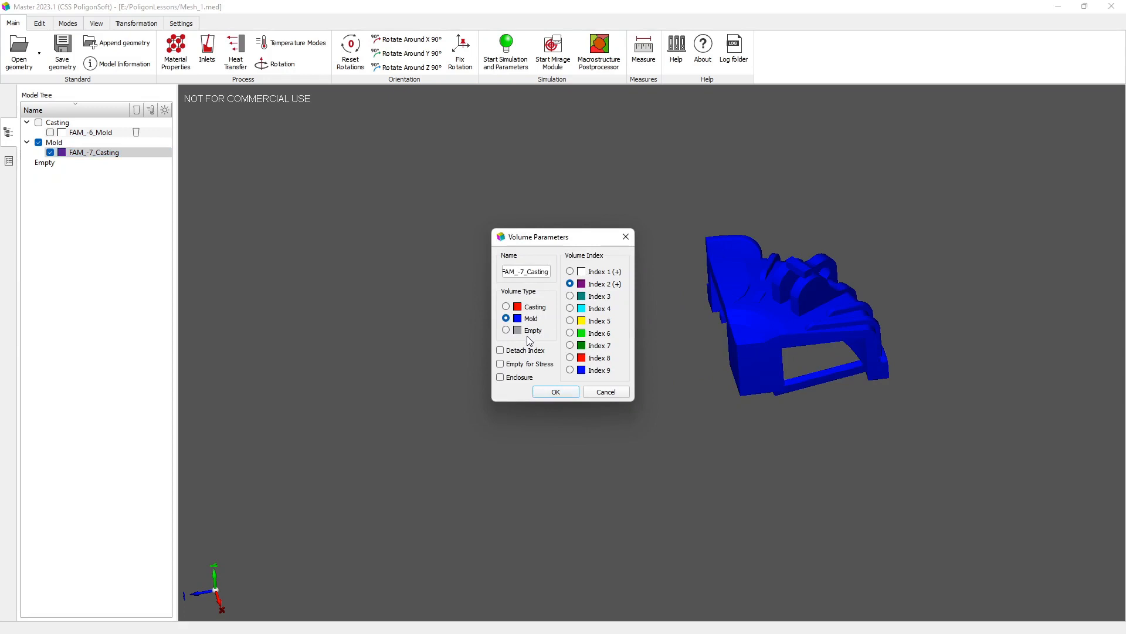
{"action": "left_click", "coordinate": [506, 306]}
{"action": "left_click", "coordinate": [554, 392]}
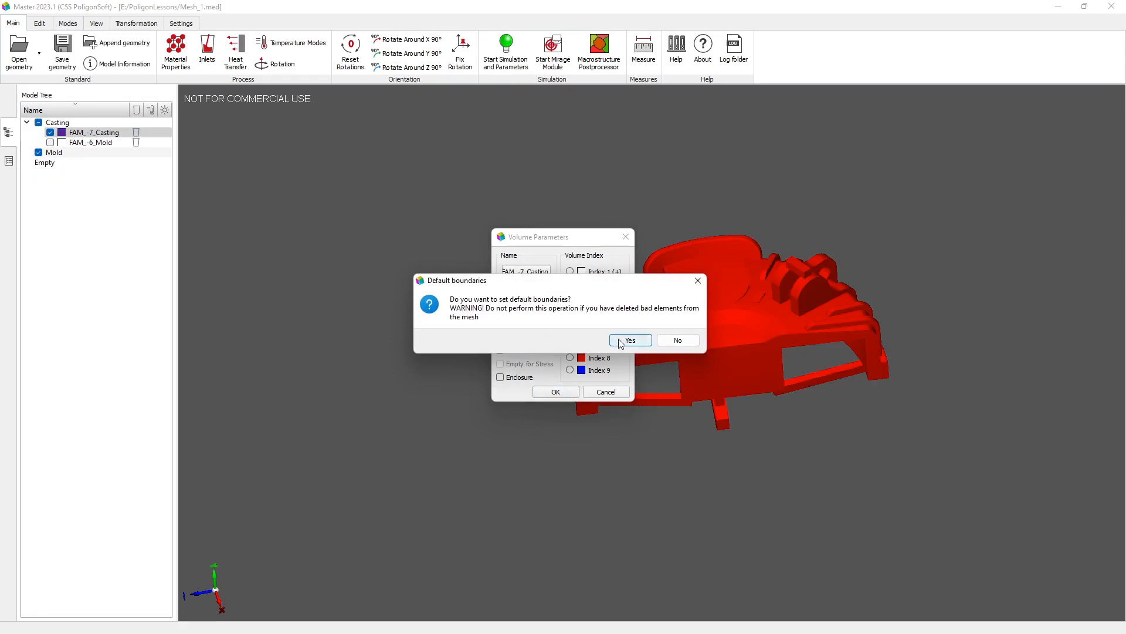
{"action": "left_click", "coordinate": [629, 340]}
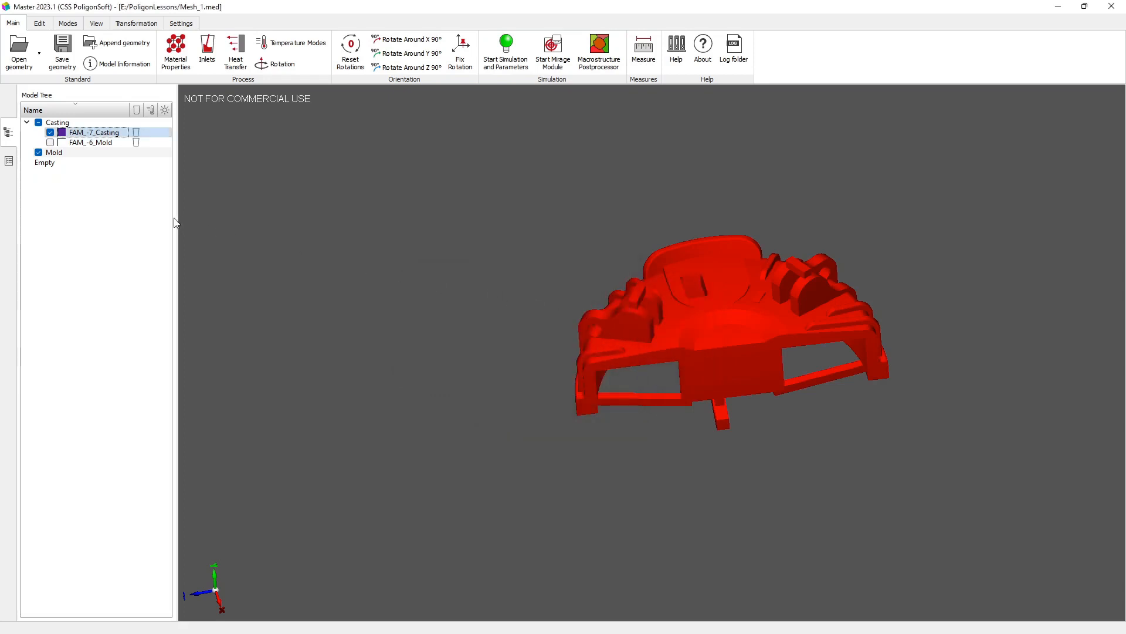
Step: Show the FAM_-6_Mold volume again and change its volume type to Mold, accepting the default boundaries
{"action": "left_click", "coordinate": [51, 143]}
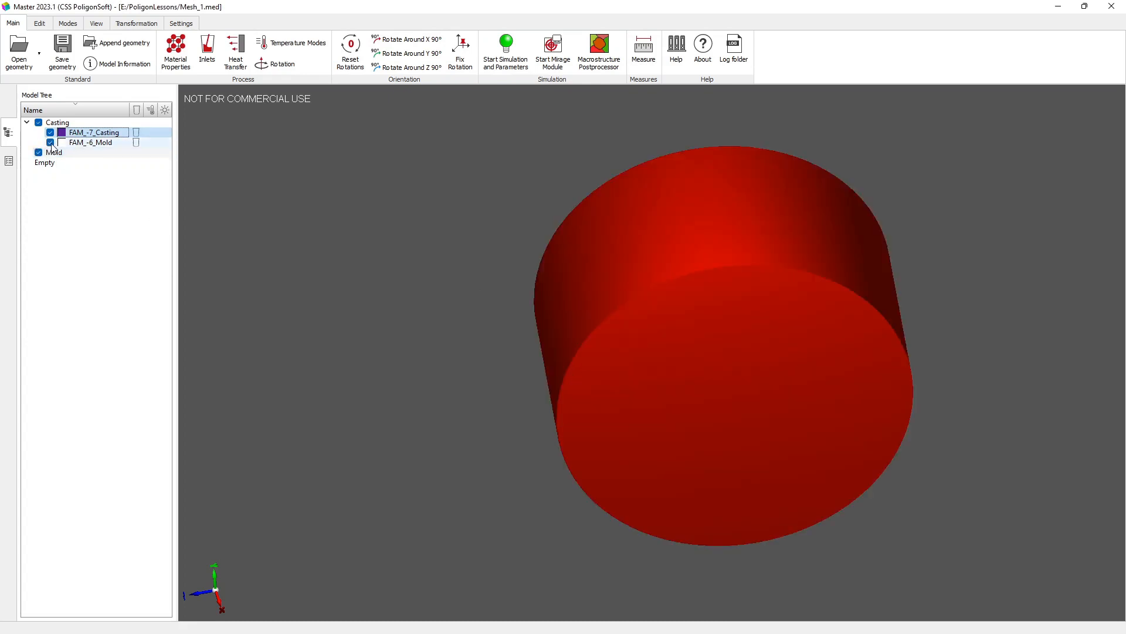
{"action": "double_click", "coordinate": [673, 233]}
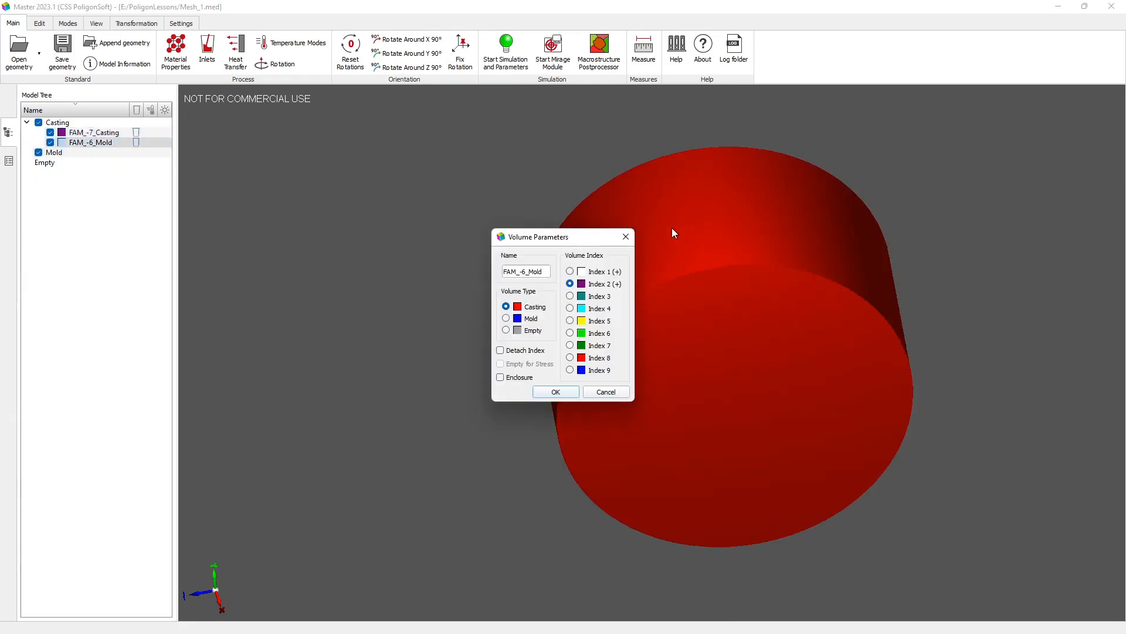
{"action": "left_click", "coordinate": [505, 318]}
{"action": "left_click", "coordinate": [542, 392]}
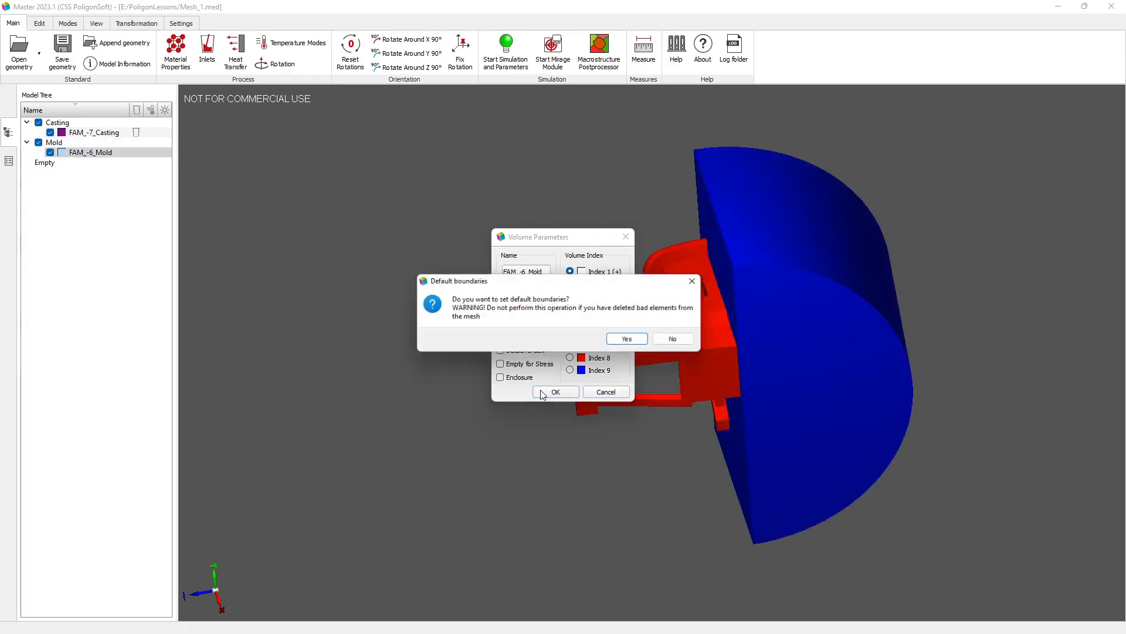
{"action": "left_click", "coordinate": [630, 340]}
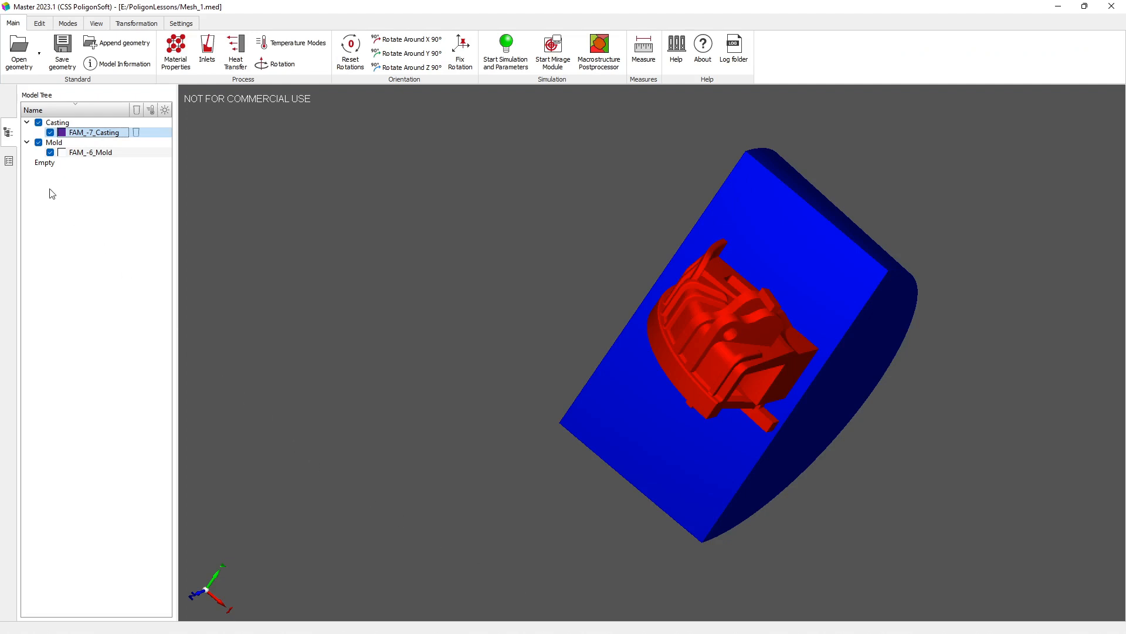
Step: Import 20L (GS45).pmat from the Steel folder of the material database and apply it as the casting material
{"action": "left_click", "coordinate": [8, 162]}
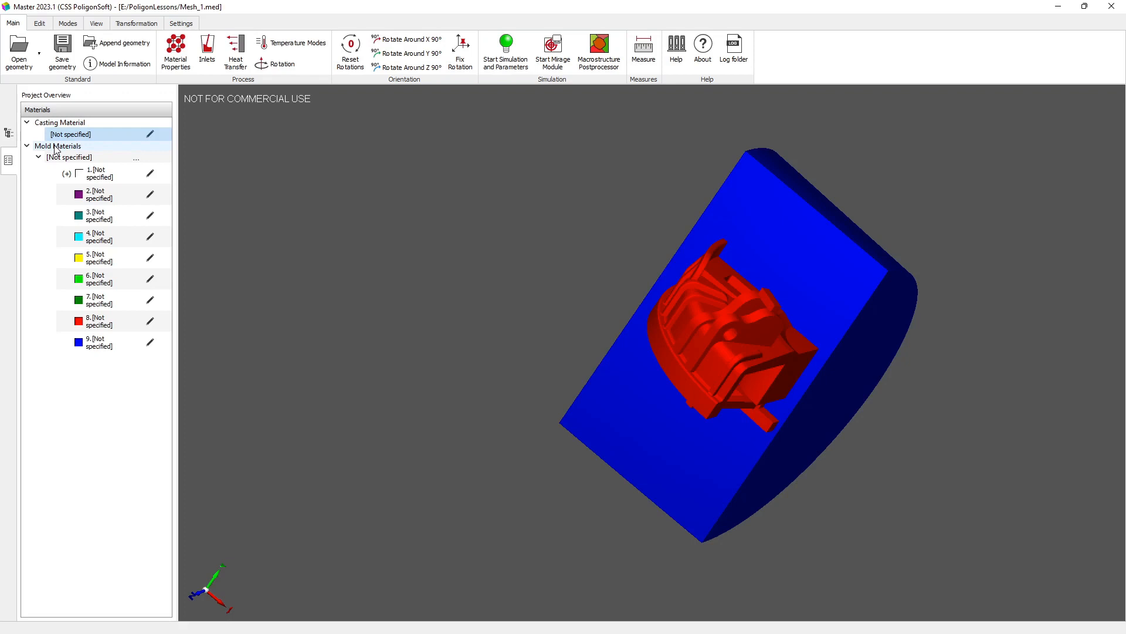
{"action": "left_click", "coordinate": [151, 135]}
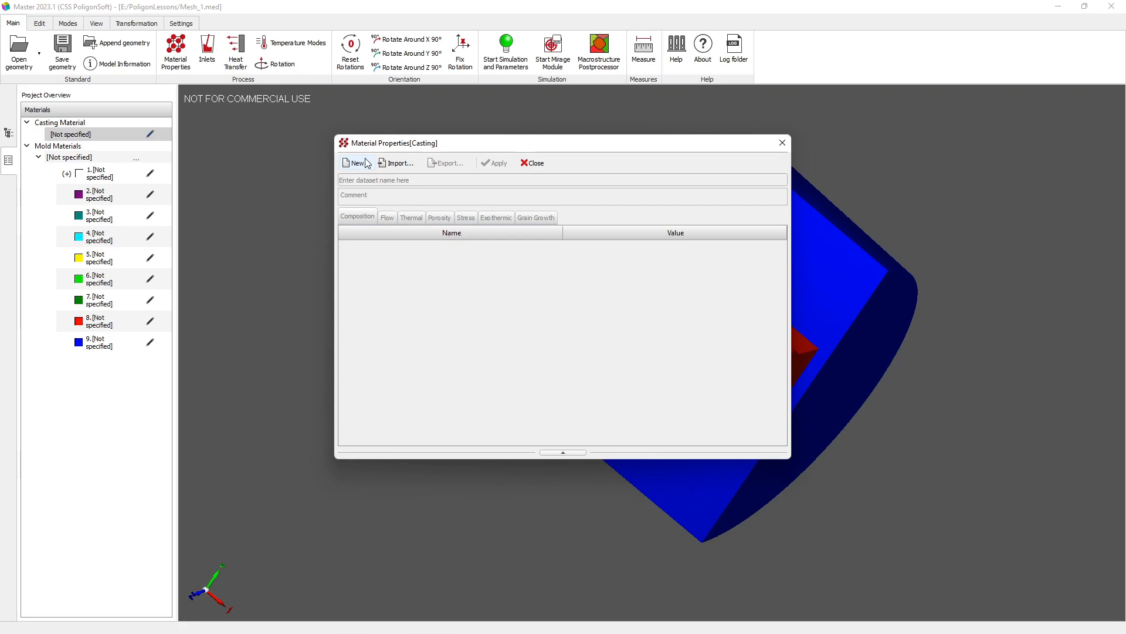
{"action": "left_click", "coordinate": [391, 168]}
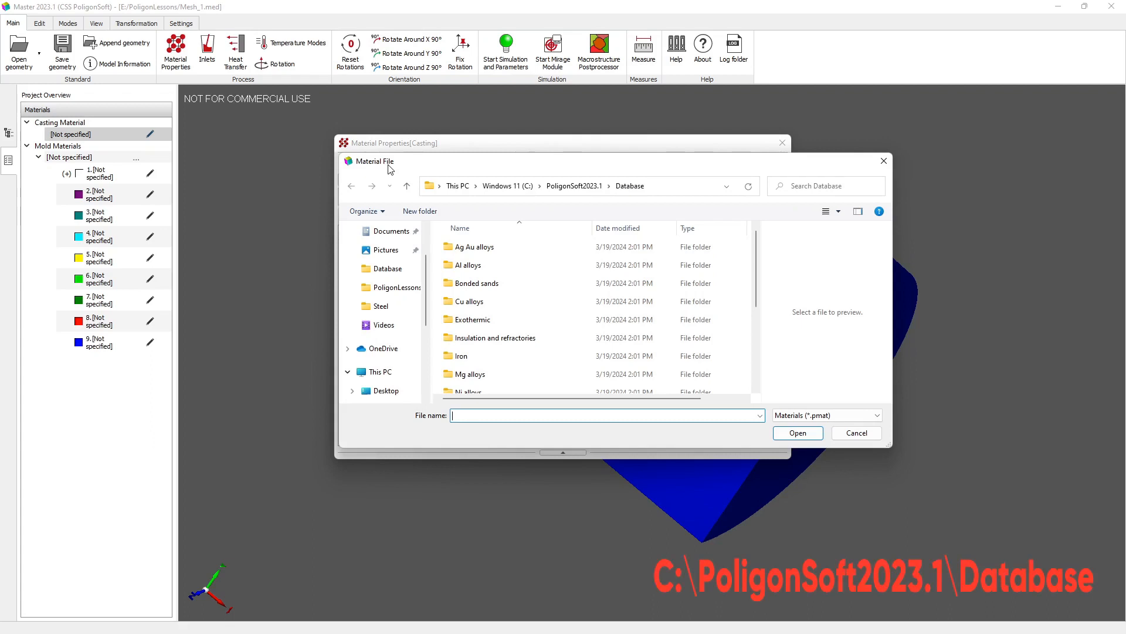
{"action": "scroll", "coordinate": [458, 256], "scroll_direction": "down", "scroll_amount": 2}
{"action": "scroll", "coordinate": [459, 275], "scroll_direction": "down", "scroll_amount": 1}
{"action": "double_click", "coordinate": [464, 296]}
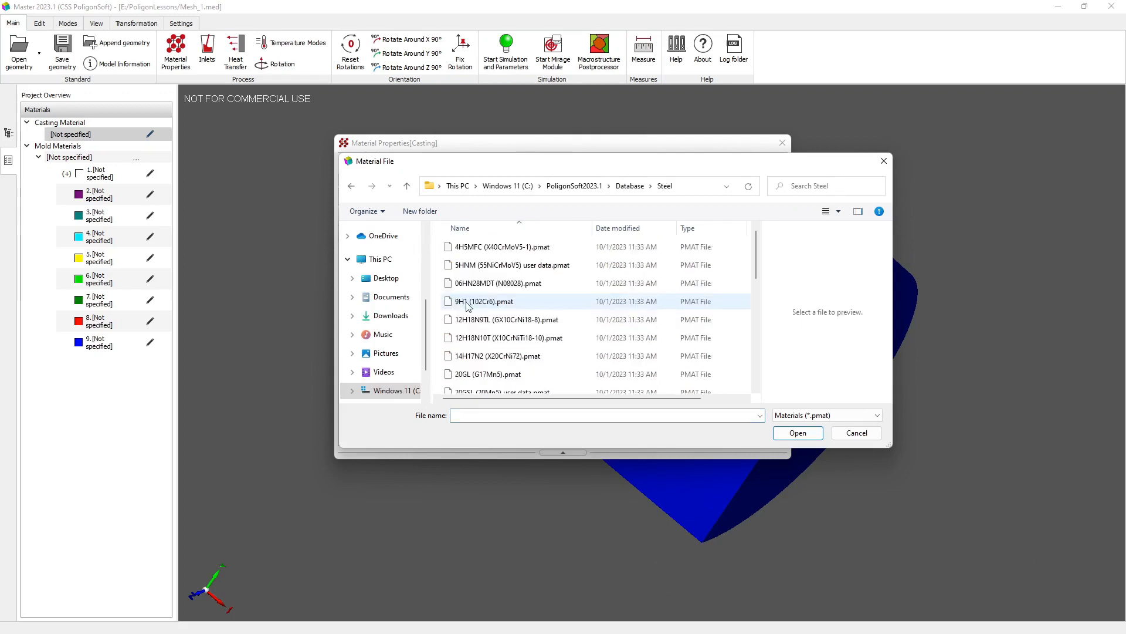
{"action": "scroll", "coordinate": [468, 320], "scroll_direction": "down", "scroll_amount": 2}
{"action": "left_click", "coordinate": [465, 366]}
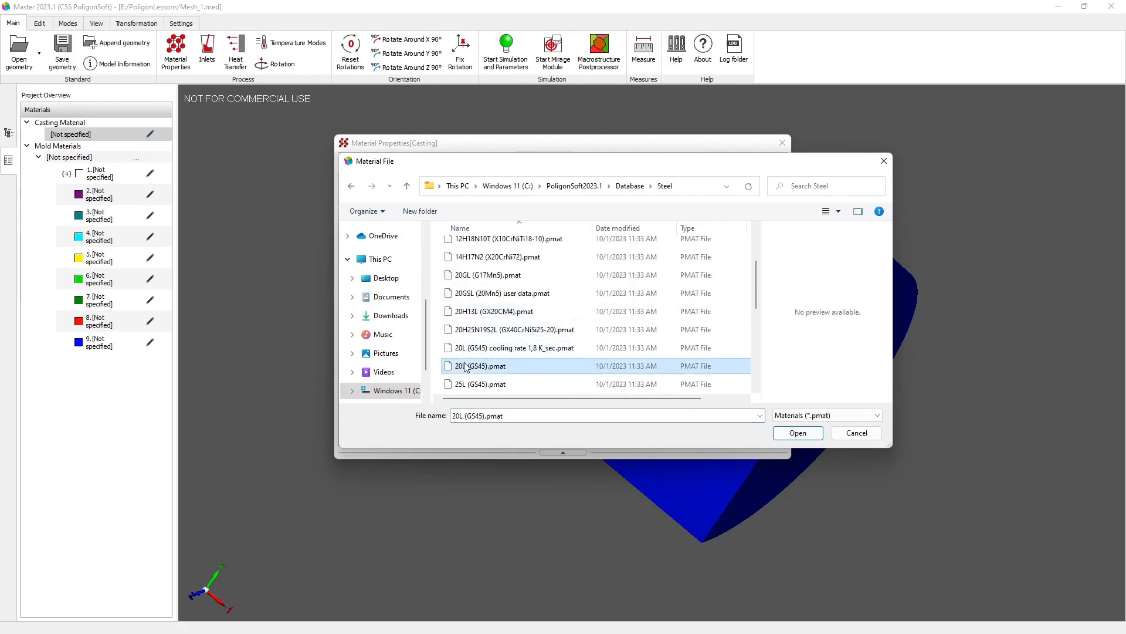
{"action": "left_click", "coordinate": [796, 433]}
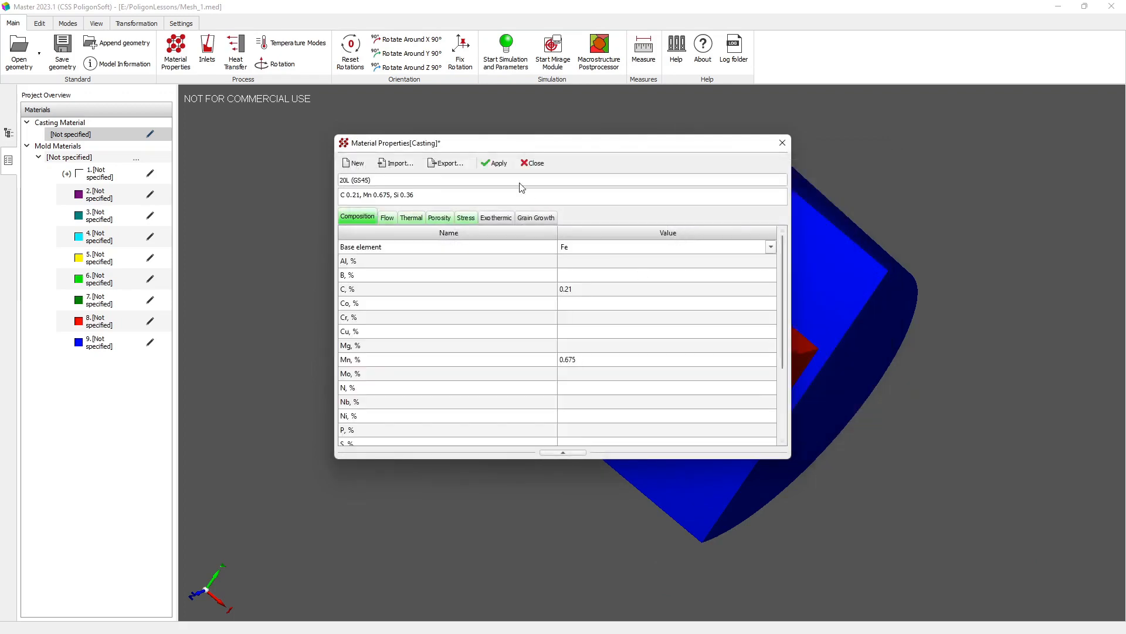
{"action": "left_click", "coordinate": [494, 163]}
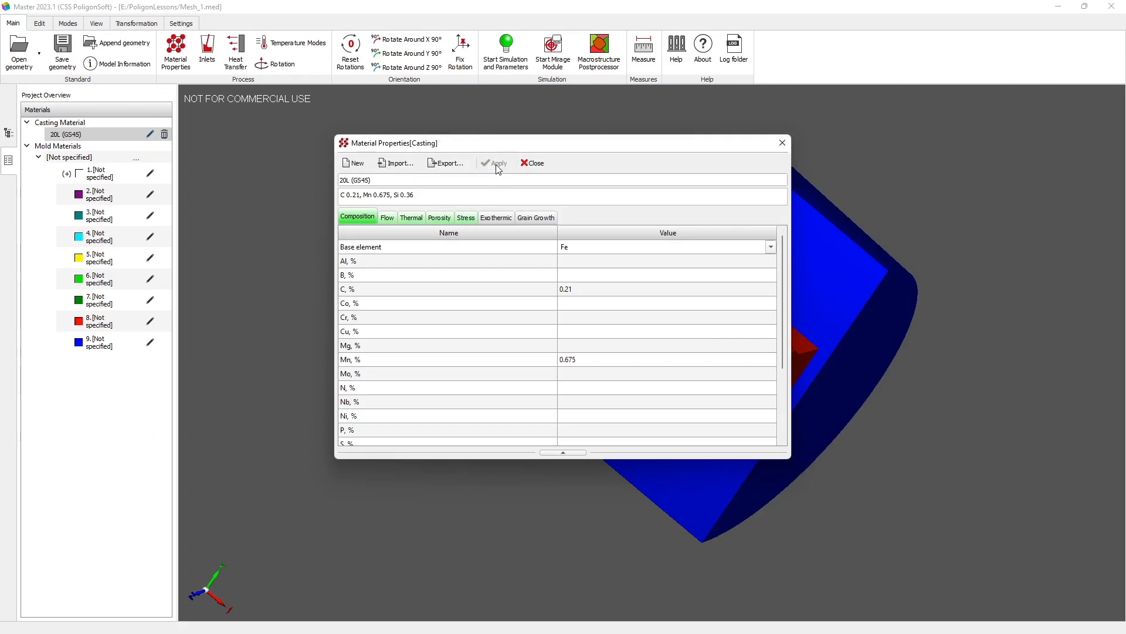
{"action": "left_click", "coordinate": [537, 164]}
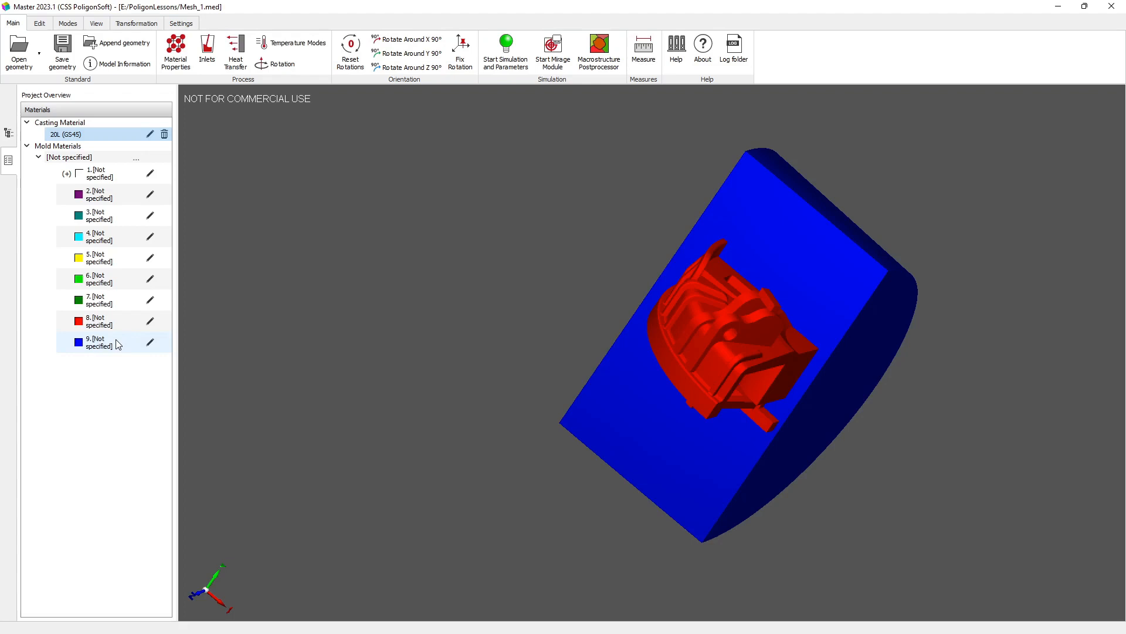
Step: Assign Index 4 to the FAM_-6_Mold volume and view the material properties of that mold index
{"action": "double_click", "coordinate": [600, 419]}
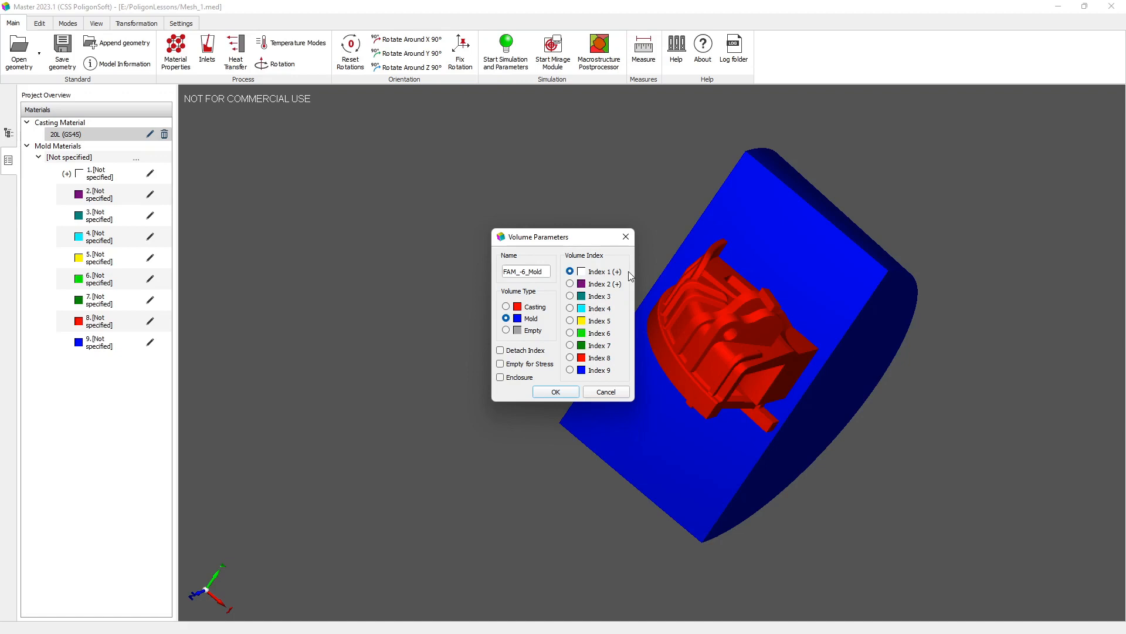
{"action": "left_click", "coordinate": [570, 309]}
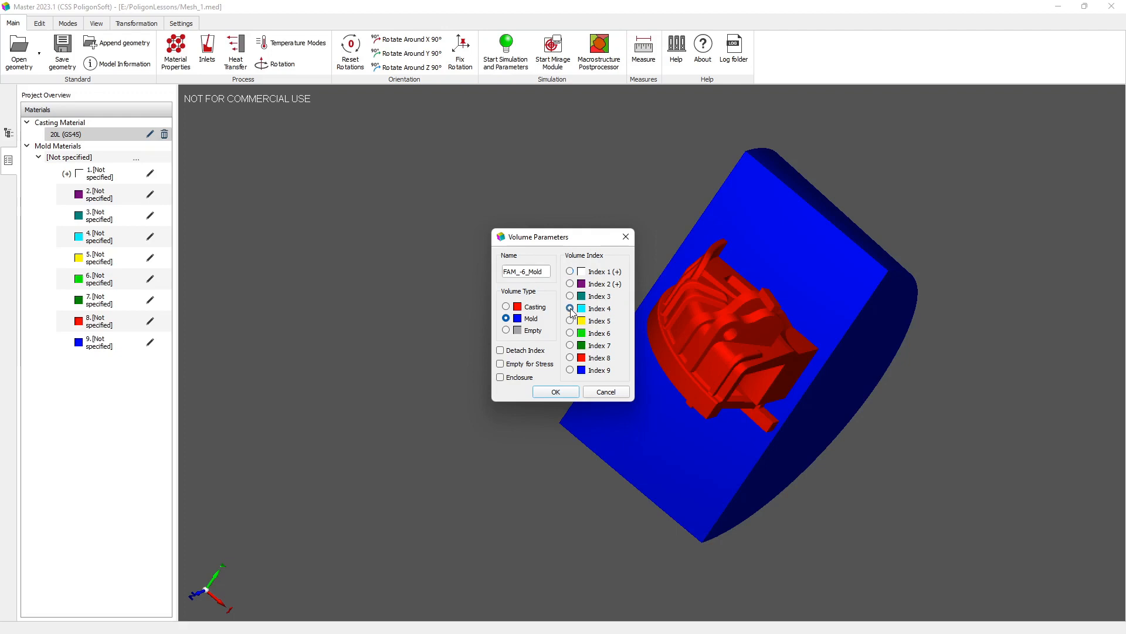
{"action": "left_click", "coordinate": [554, 392]}
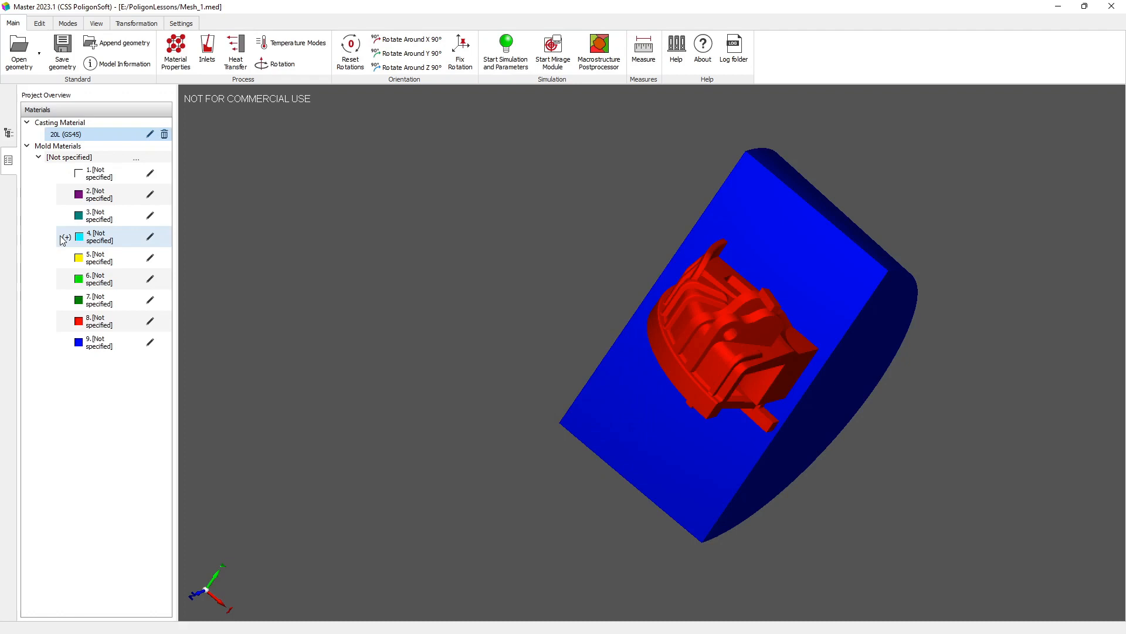
{"action": "left_click", "coordinate": [150, 237]}
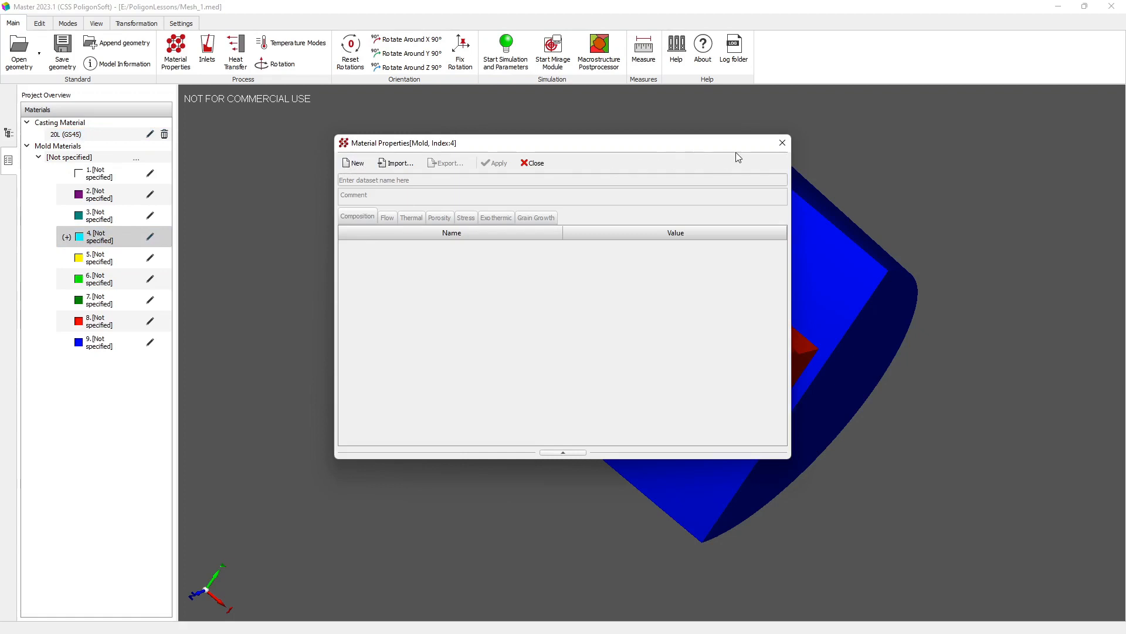
{"action": "left_click", "coordinate": [781, 143]}
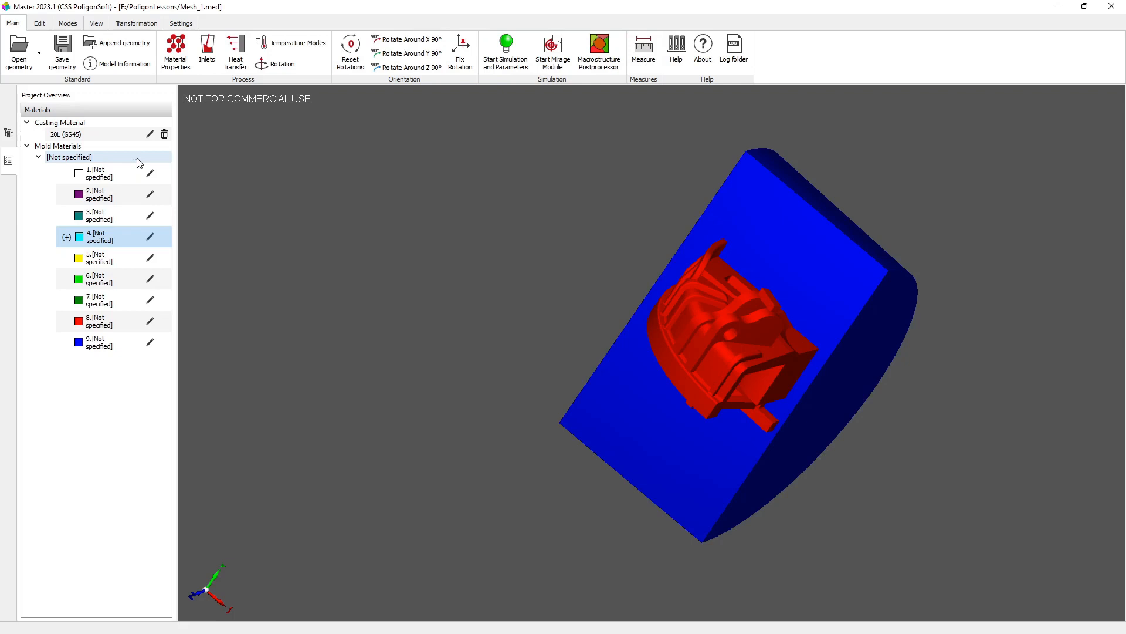
Step: Load the Sand Casting.pmms material set from the Database folder as the mold materials
{"action": "left_click", "coordinate": [138, 160]}
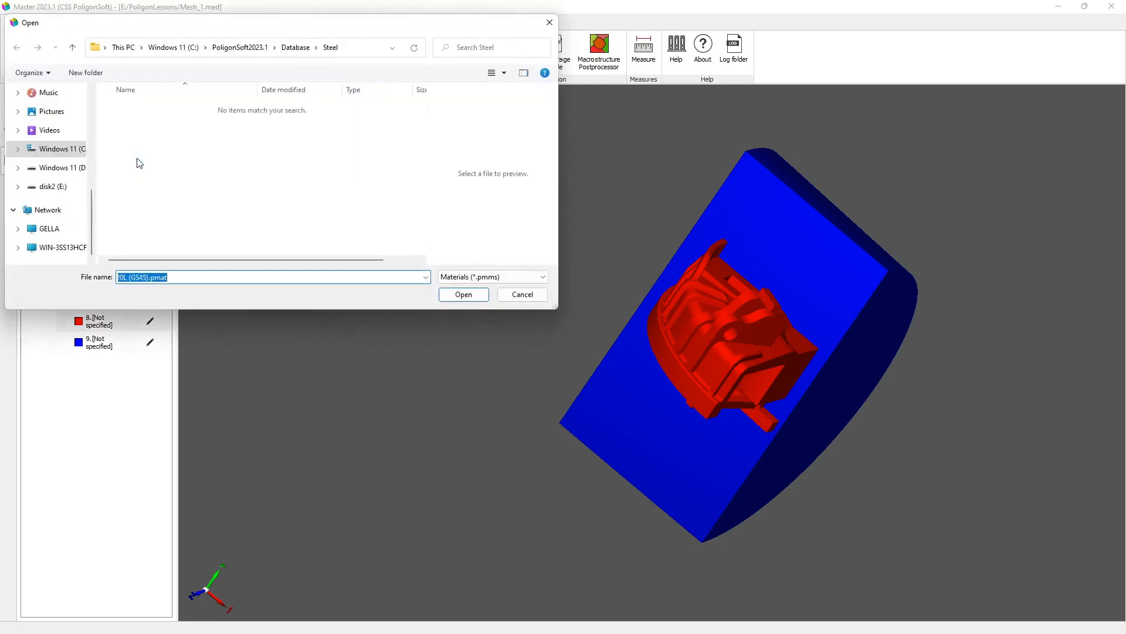
{"action": "left_click", "coordinate": [295, 49]}
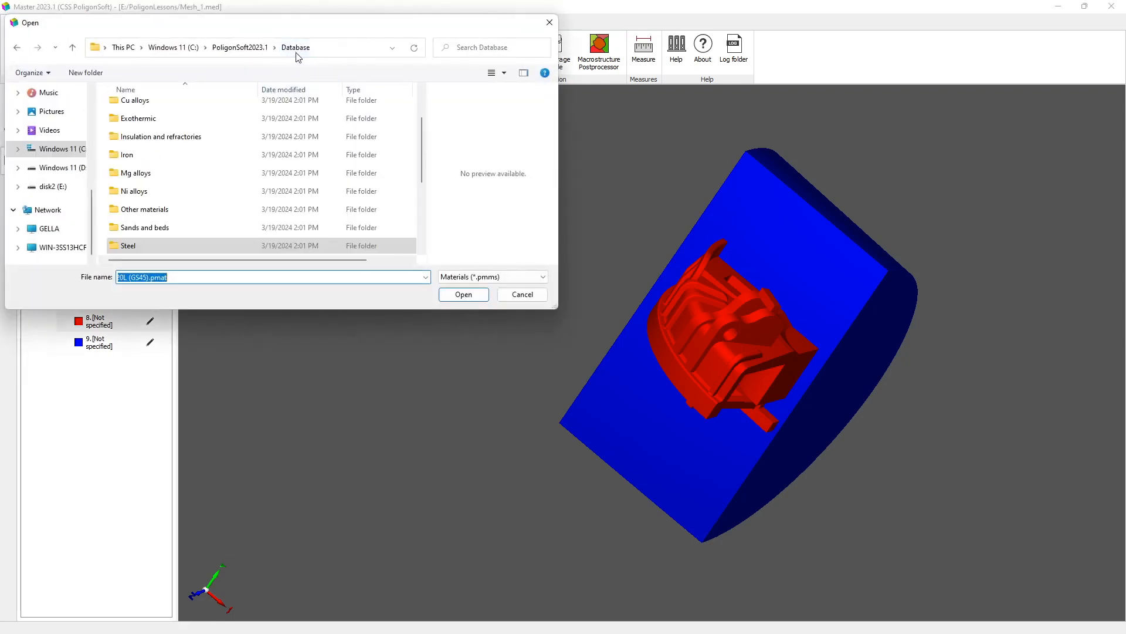
{"action": "left_click_drag", "start_coordinate": [421, 126], "coordinate": [408, 213]}
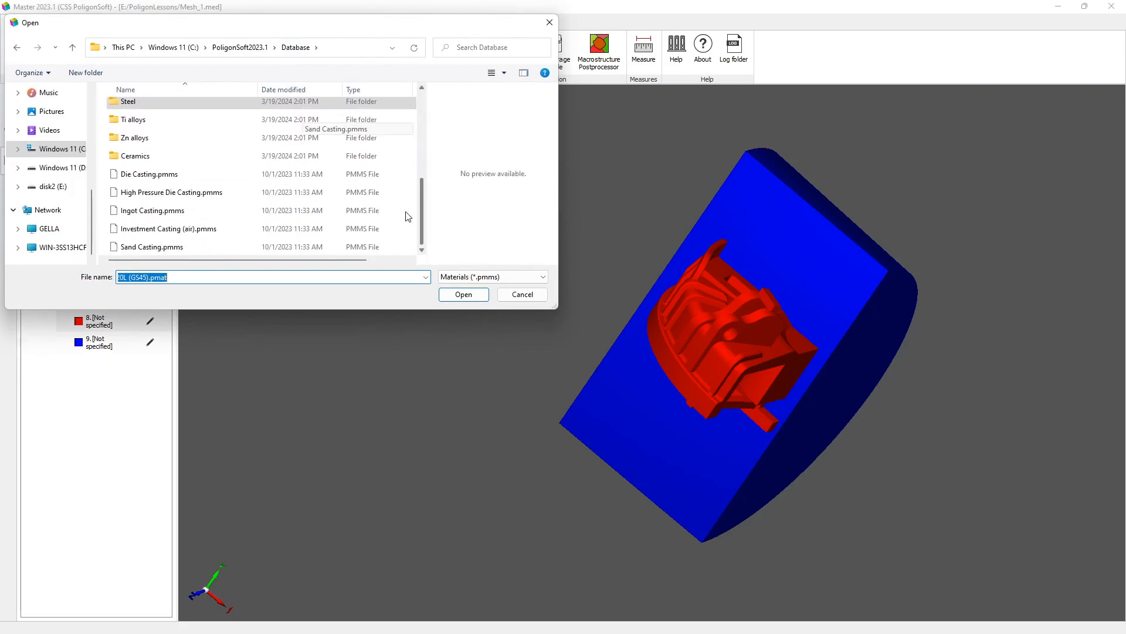
{"action": "left_click", "coordinate": [179, 248]}
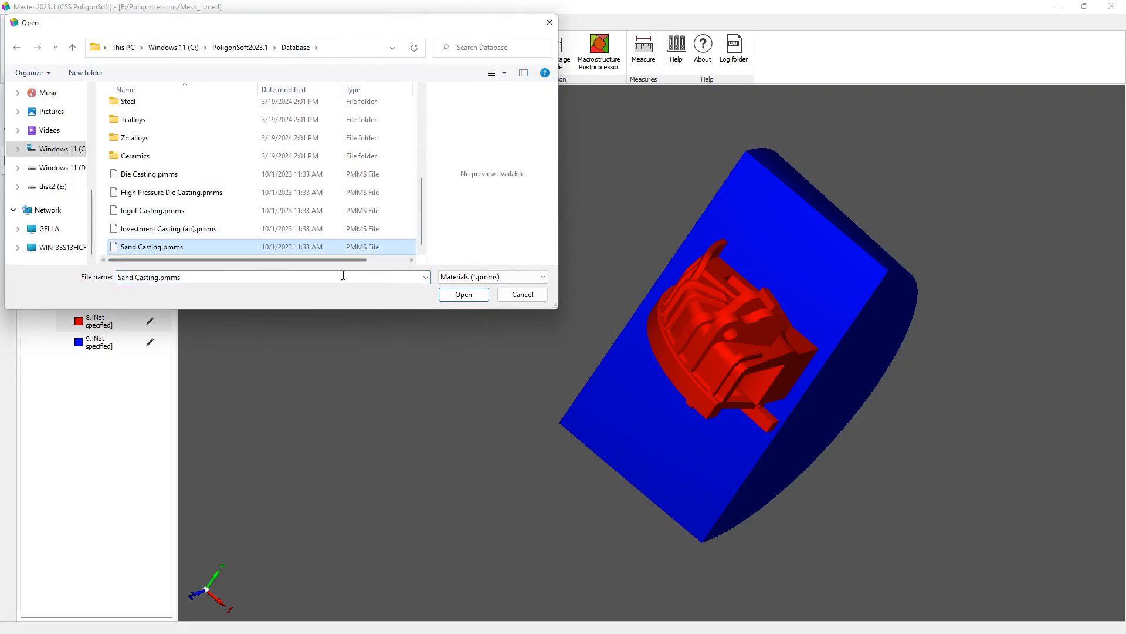
{"action": "left_click", "coordinate": [462, 295]}
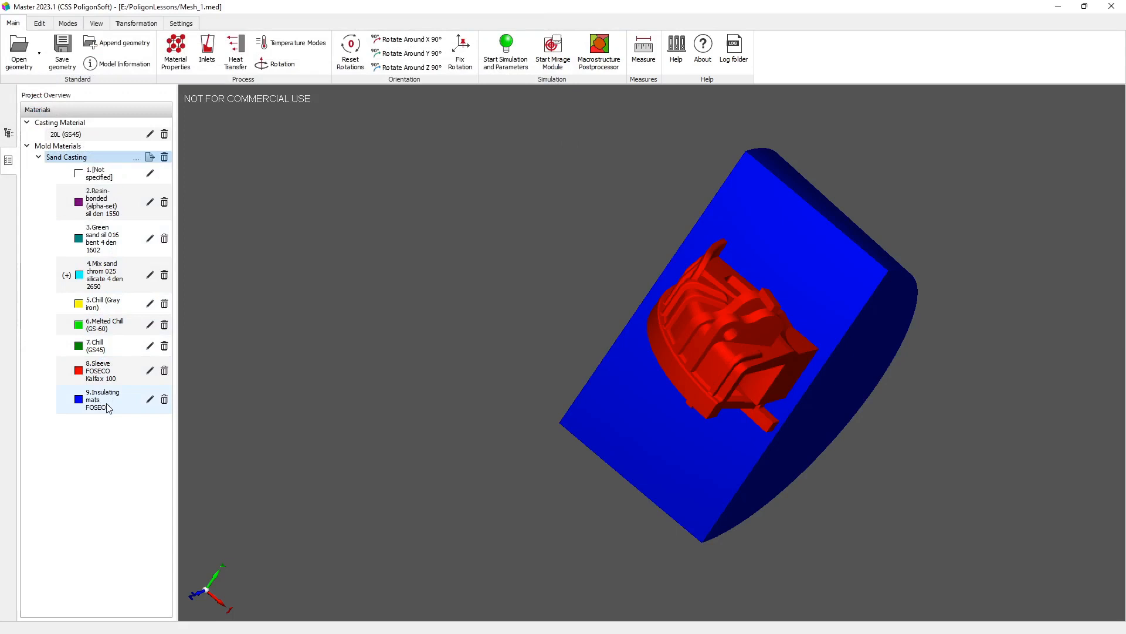
Step: Assign volume index 3, Green sand sil 016 bent 4 den 1602, to the FAM_-6_Mold volume
{"action": "double_click", "coordinate": [648, 437]}
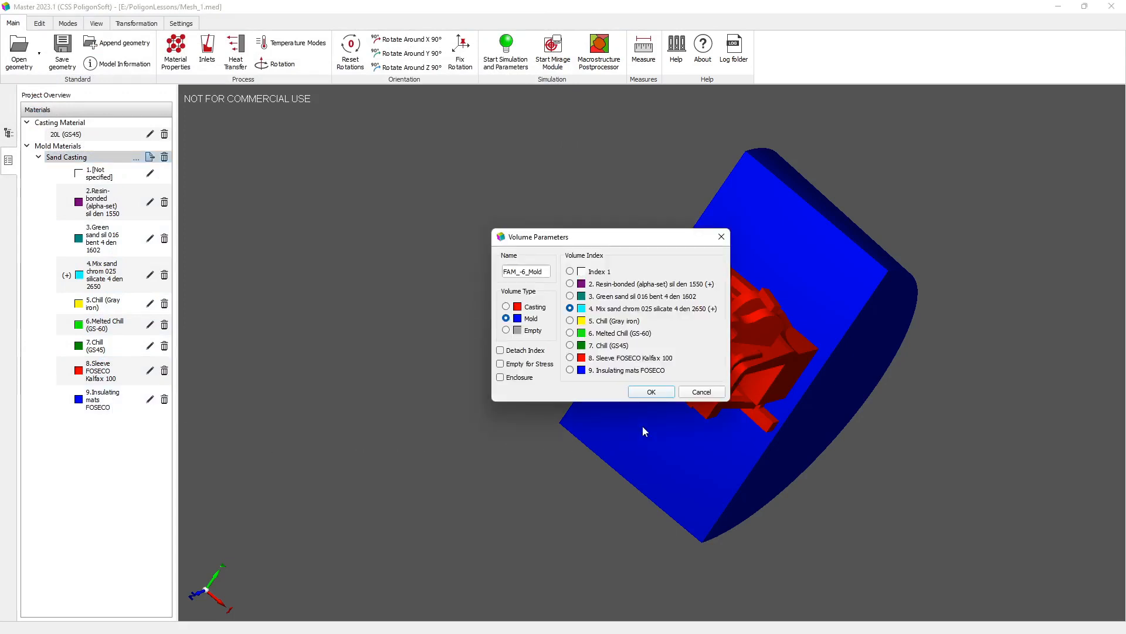
{"action": "left_click", "coordinate": [570, 296]}
{"action": "left_click", "coordinate": [651, 392]}
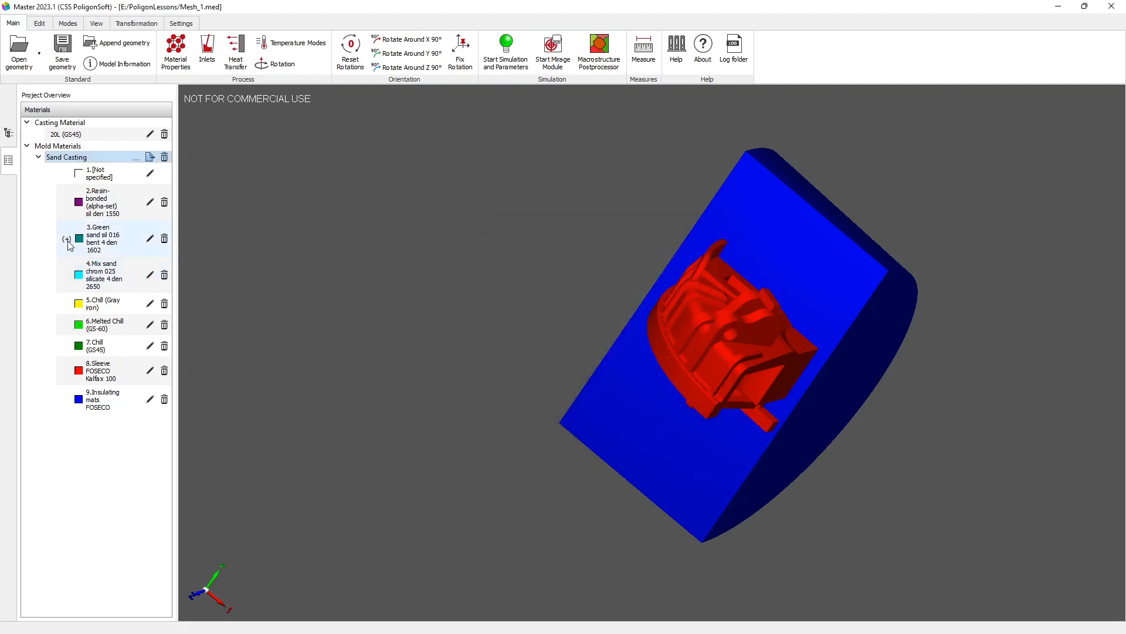
Step: Review the flow, thermal, porosity, stress and grain growth properties of the mold's Green sand material, then close them
{"action": "left_click", "coordinate": [149, 240]}
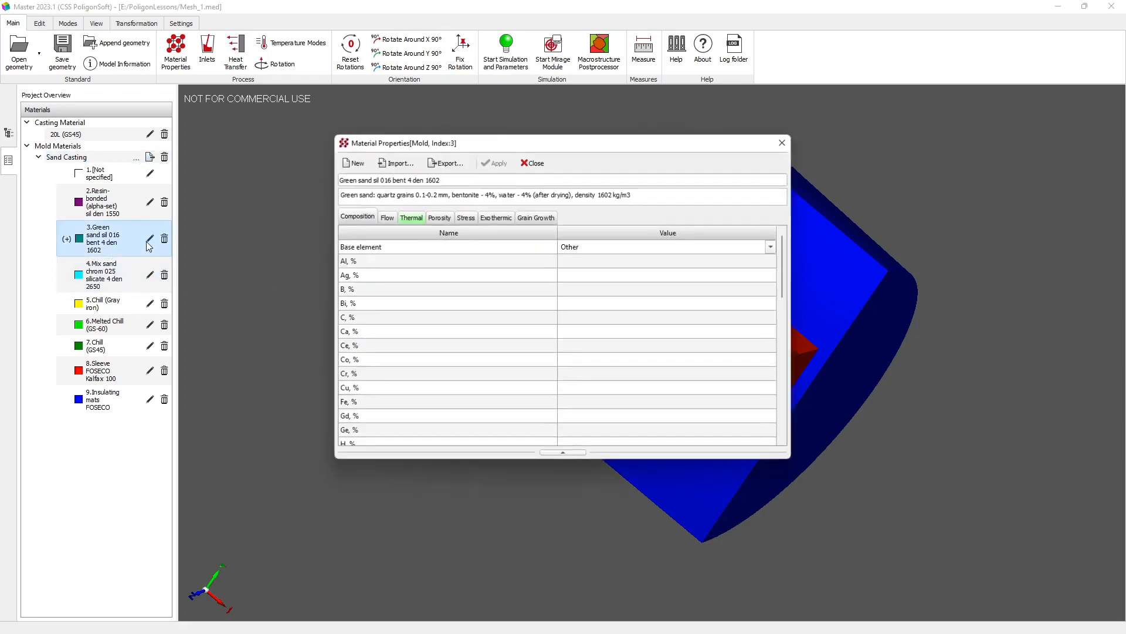
{"action": "left_click", "coordinate": [387, 220]}
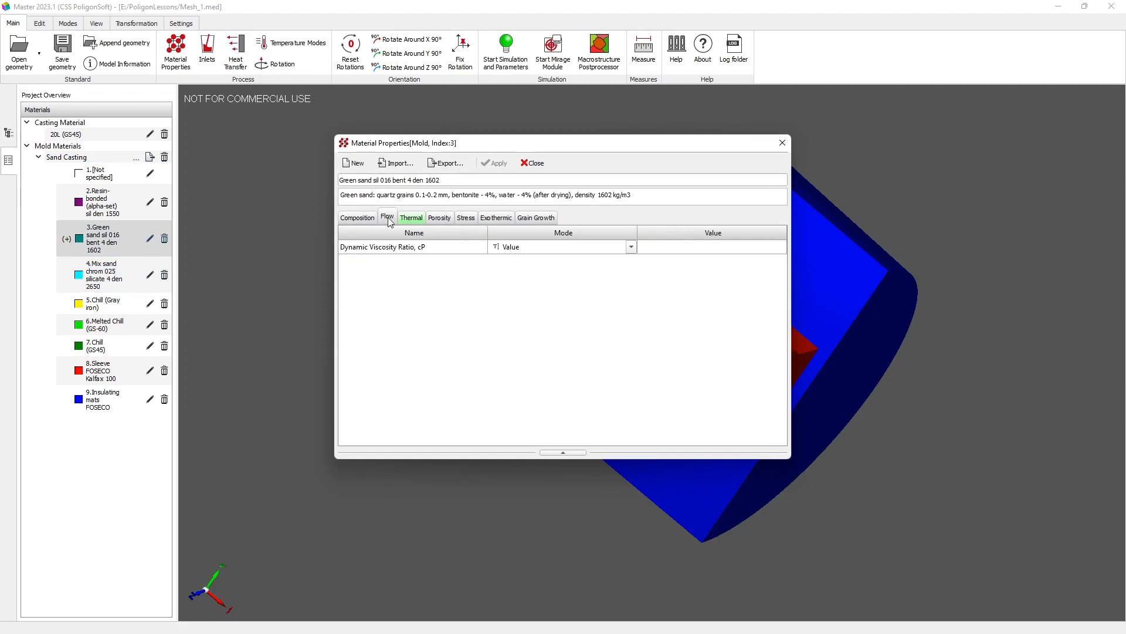
{"action": "left_click", "coordinate": [412, 221]}
{"action": "left_click", "coordinate": [449, 221]}
{"action": "left_click", "coordinate": [466, 218]}
{"action": "left_click", "coordinate": [538, 217]}
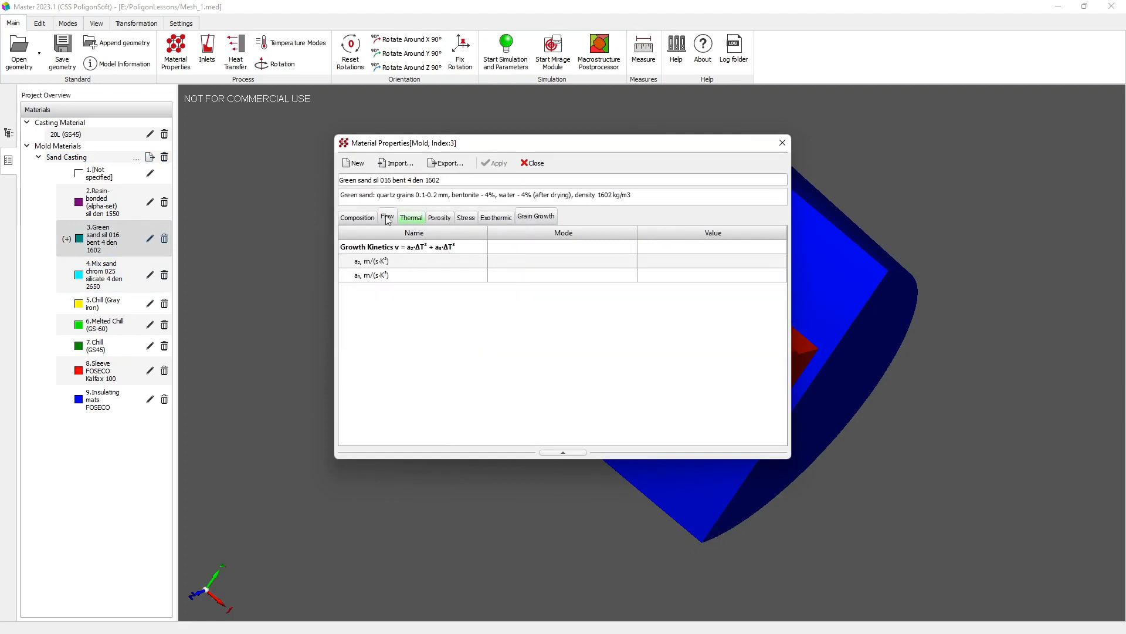
{"action": "left_click", "coordinate": [526, 166]}
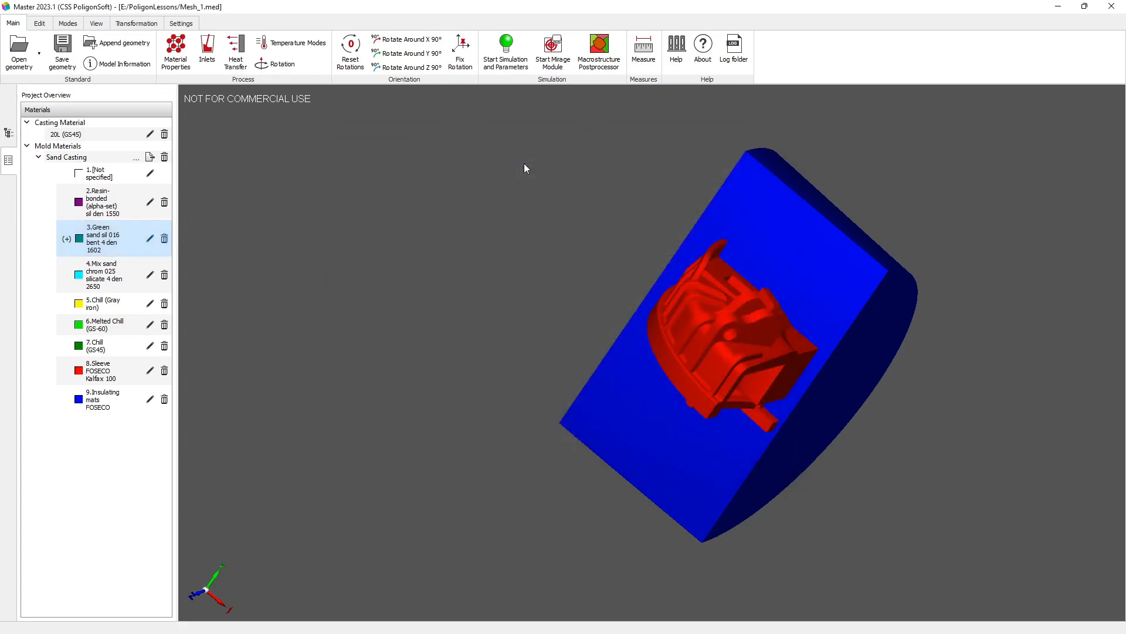
Step: Assign Index 1 to the FAM_-7_Casting volume and check the volume index colors in the model tree
{"action": "double_click", "coordinate": [704, 341]}
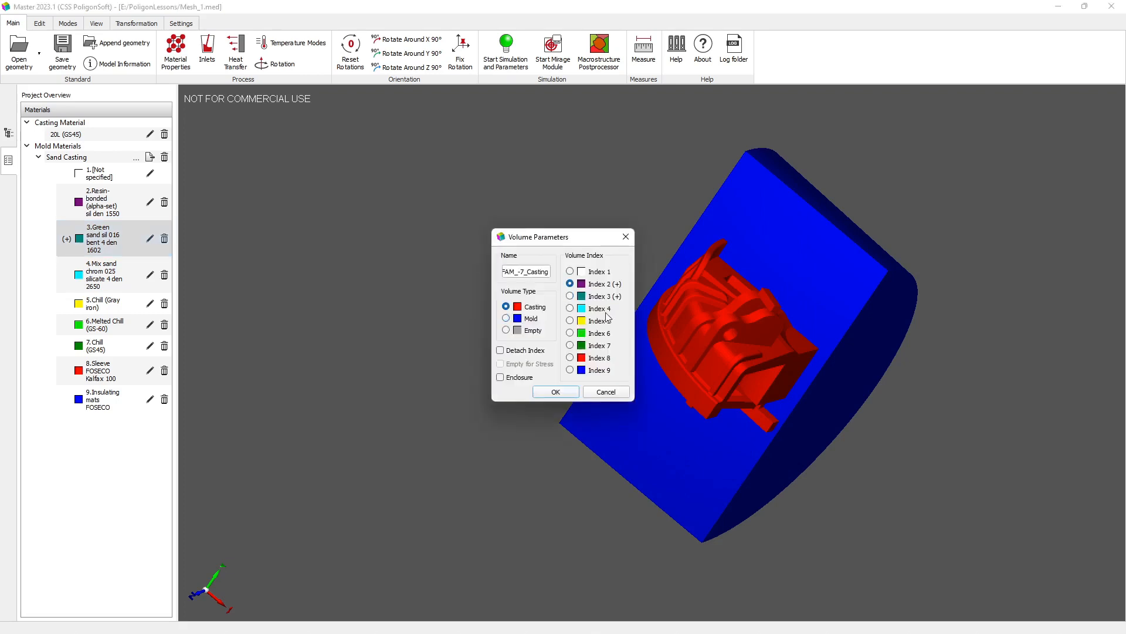
{"action": "left_click", "coordinate": [570, 272]}
{"action": "left_click", "coordinate": [546, 392]}
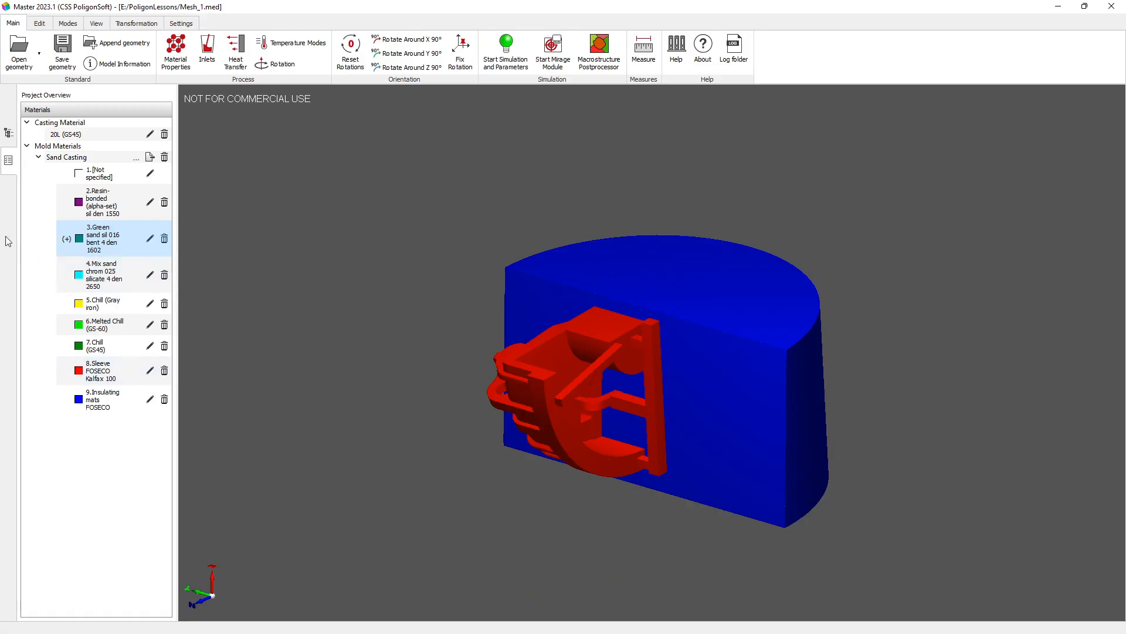
{"action": "left_click", "coordinate": [9, 132]}
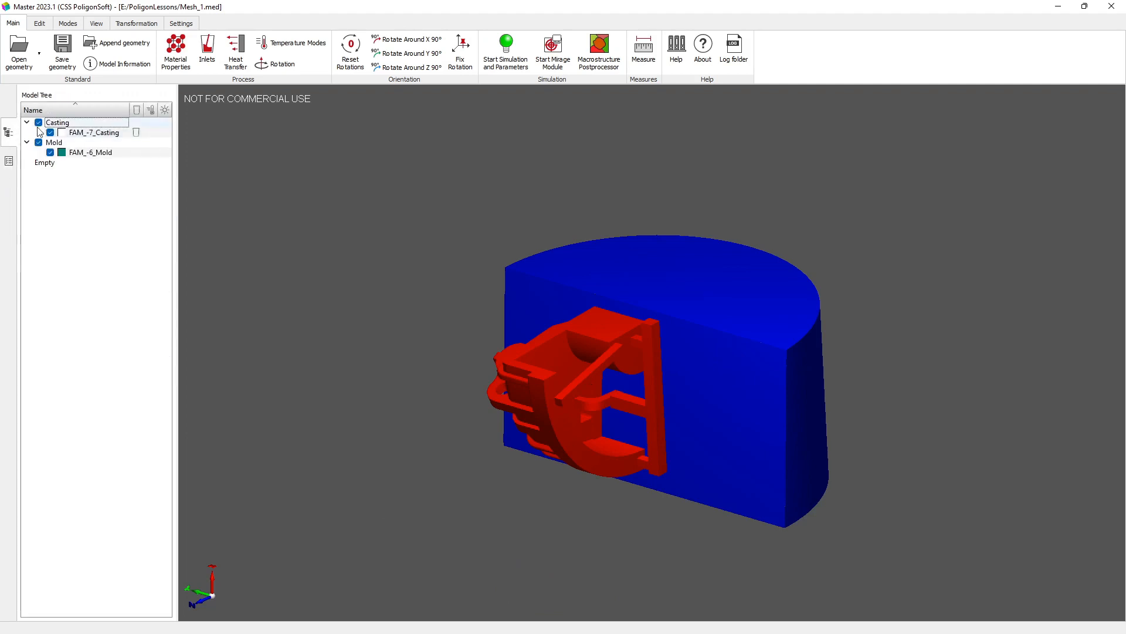
{"action": "left_click", "coordinate": [9, 160]}
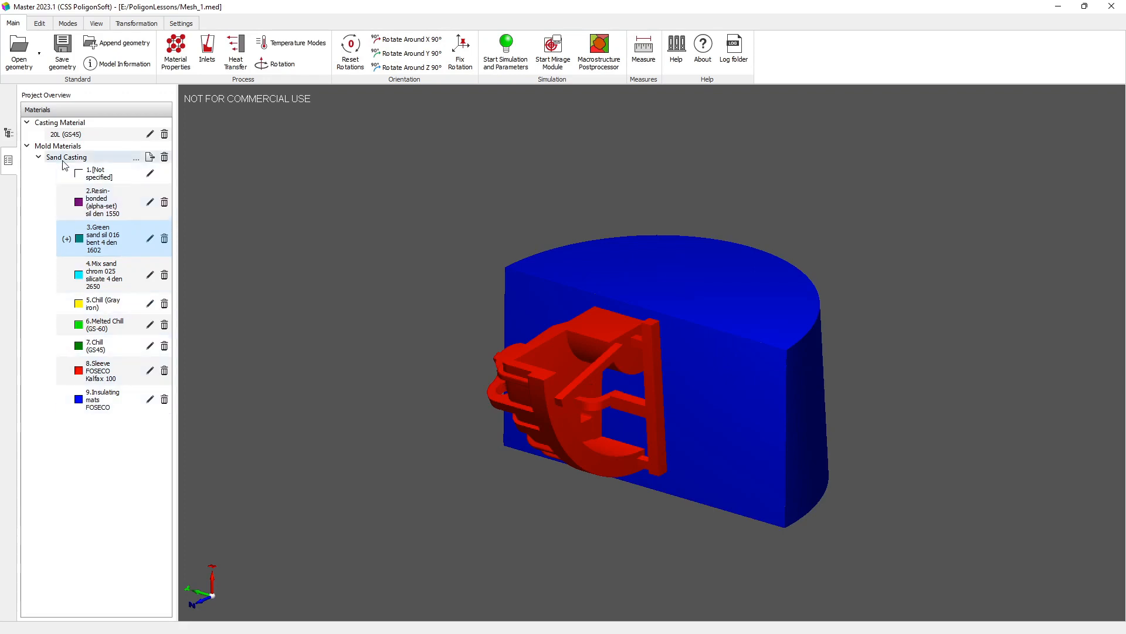
Step: Toggle the casting surface and casting section off and on, and display the casting grid
{"action": "left_click", "coordinate": [67, 25]}
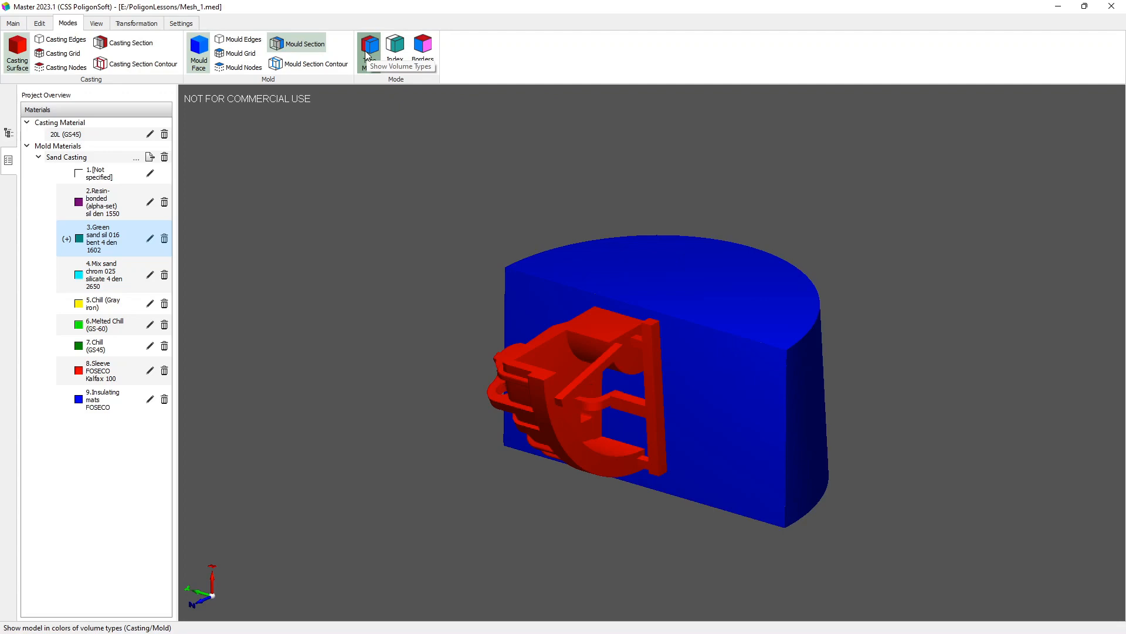
{"action": "left_click", "coordinate": [10, 57]}
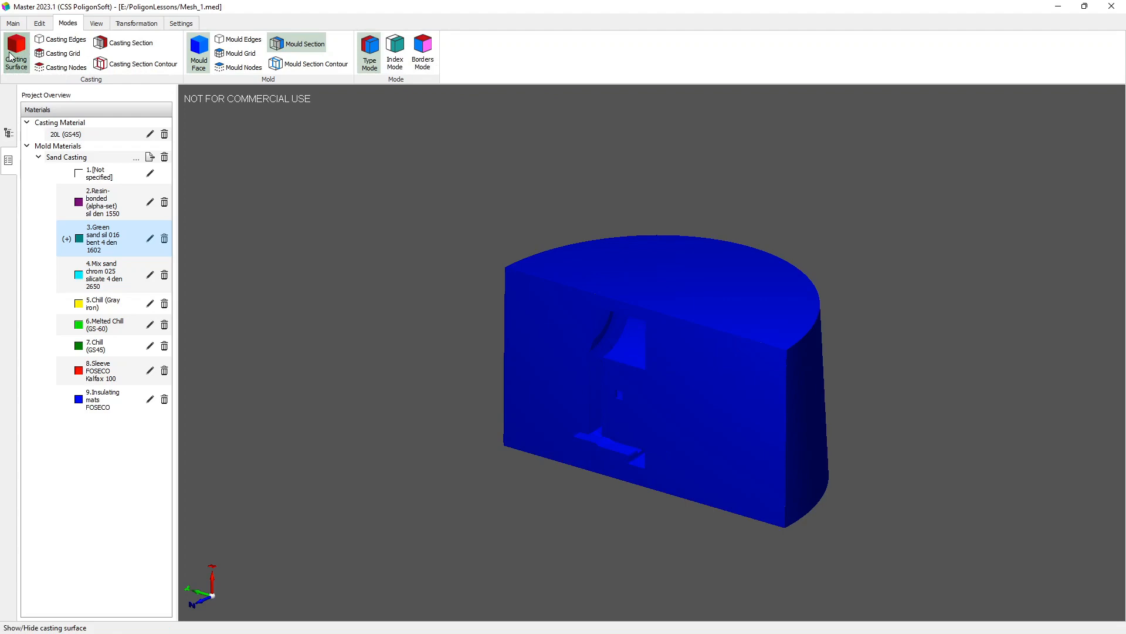
{"action": "left_click", "coordinate": [10, 57]}
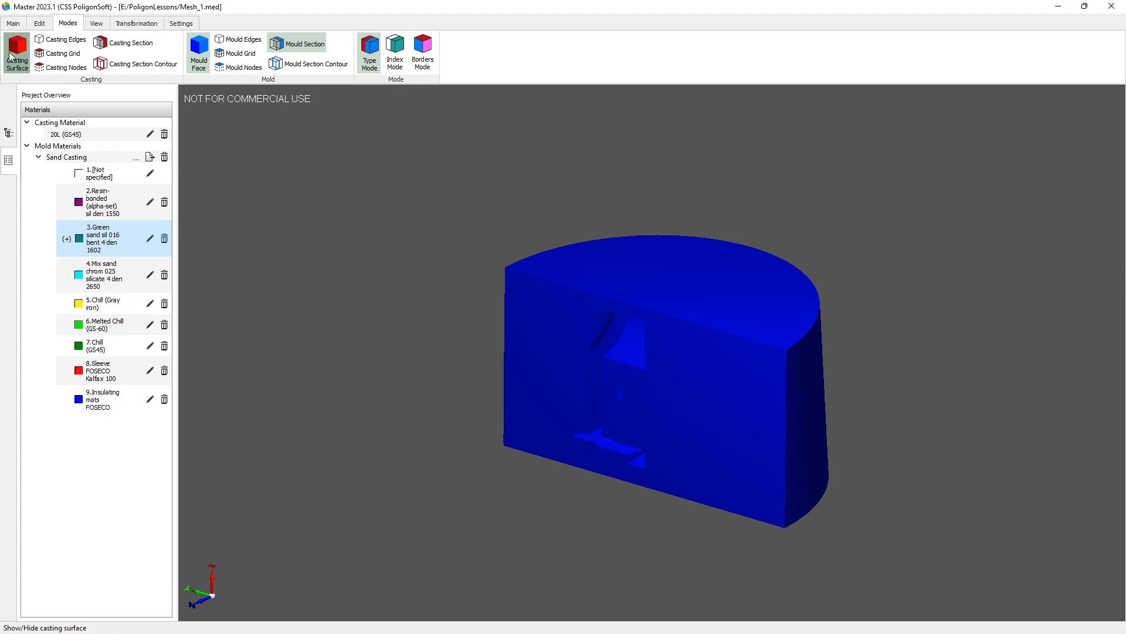
{"action": "left_click", "coordinate": [44, 57]}
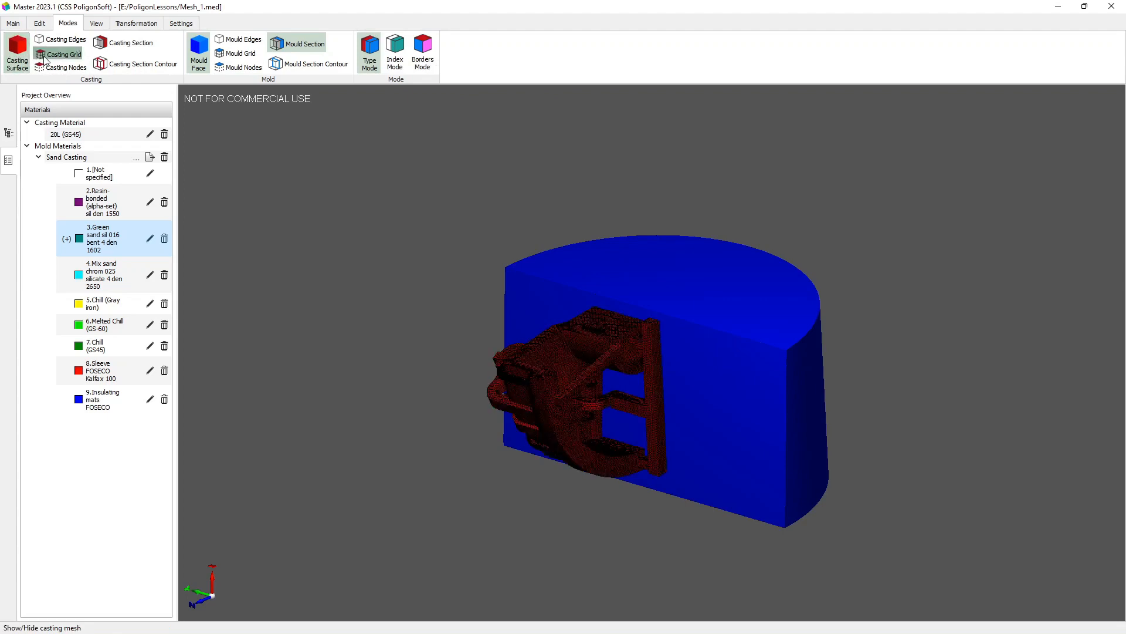
{"action": "left_click", "coordinate": [125, 46]}
{"action": "left_click", "coordinate": [125, 45]}
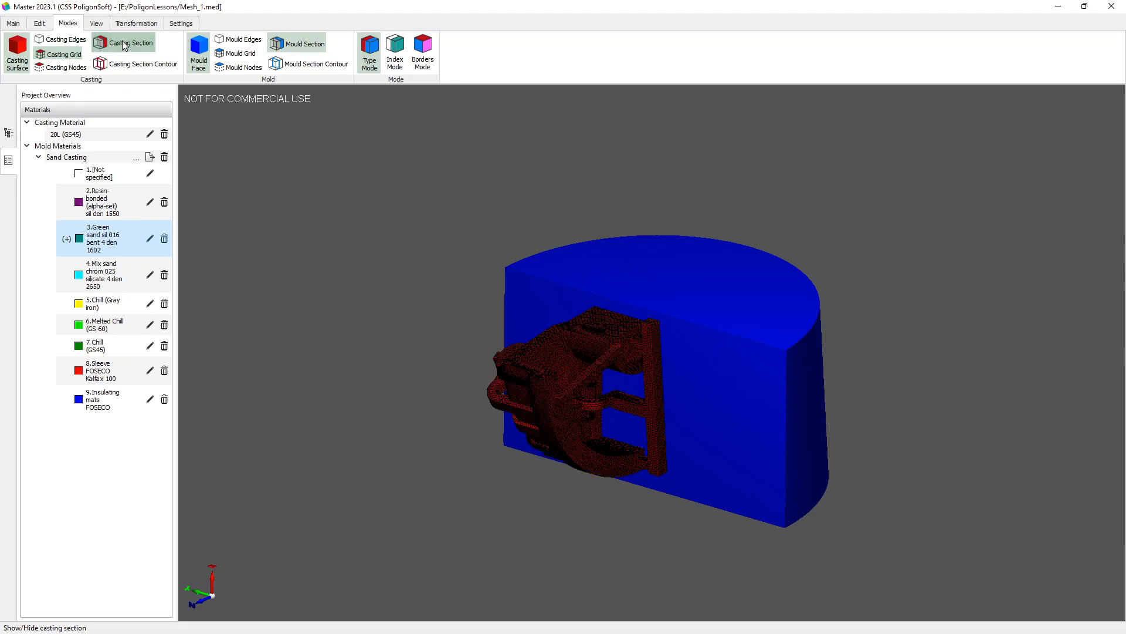
Step: Hide the mold face and mold section to view the casting alone, then restore them and turn off the casting grid
{"action": "left_click", "coordinate": [197, 53]}
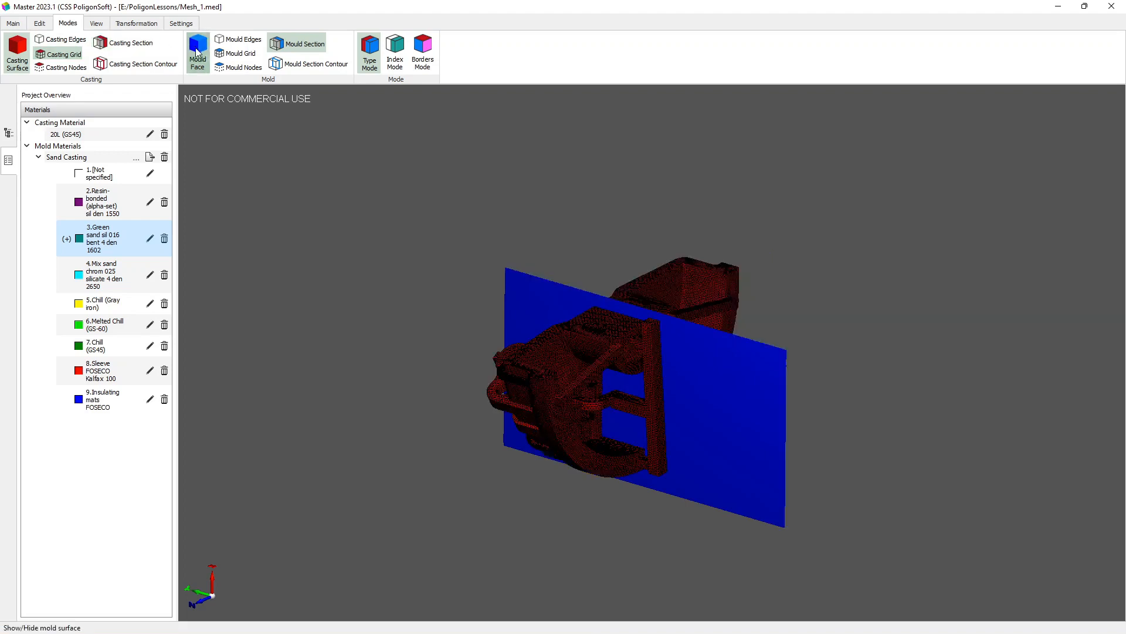
{"action": "left_click", "coordinate": [283, 46]}
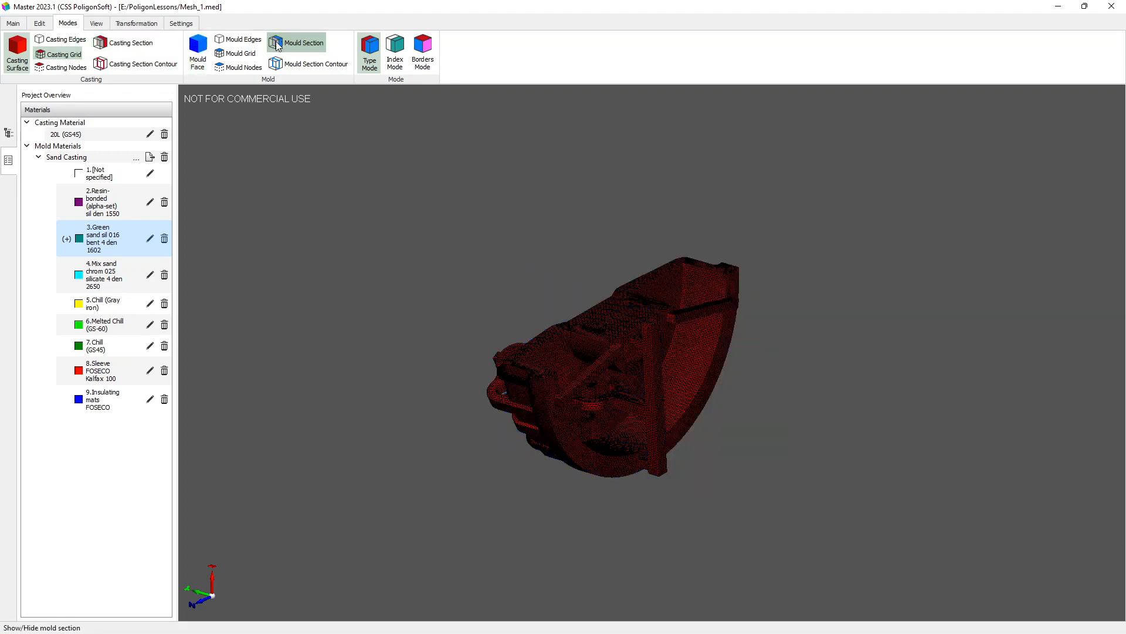
{"action": "left_click", "coordinate": [196, 59]}
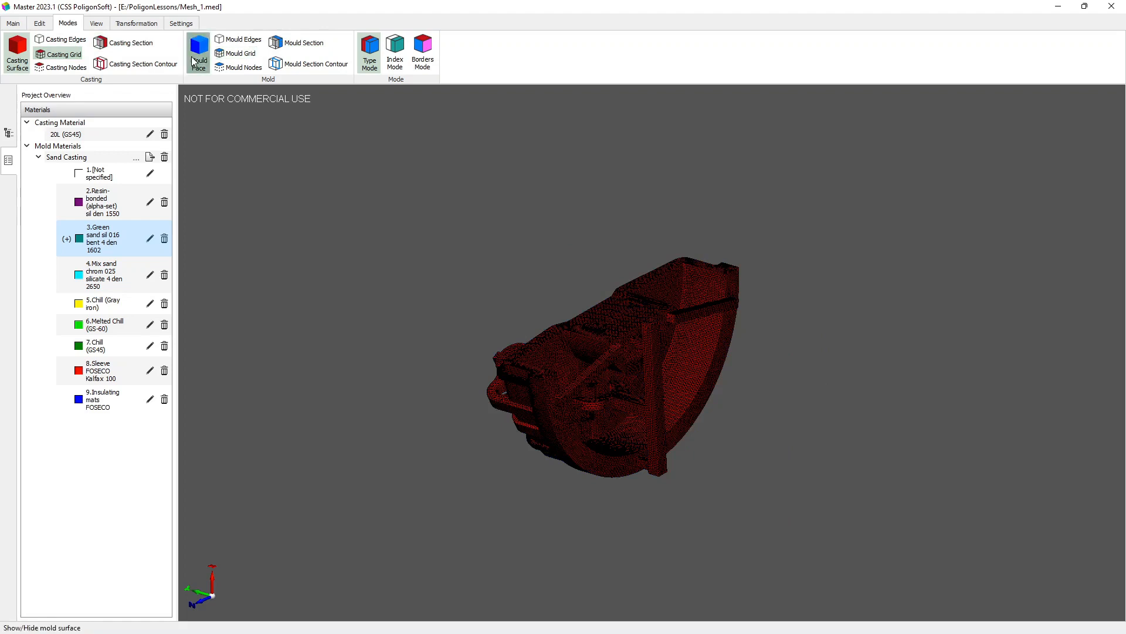
{"action": "left_click", "coordinate": [282, 48]}
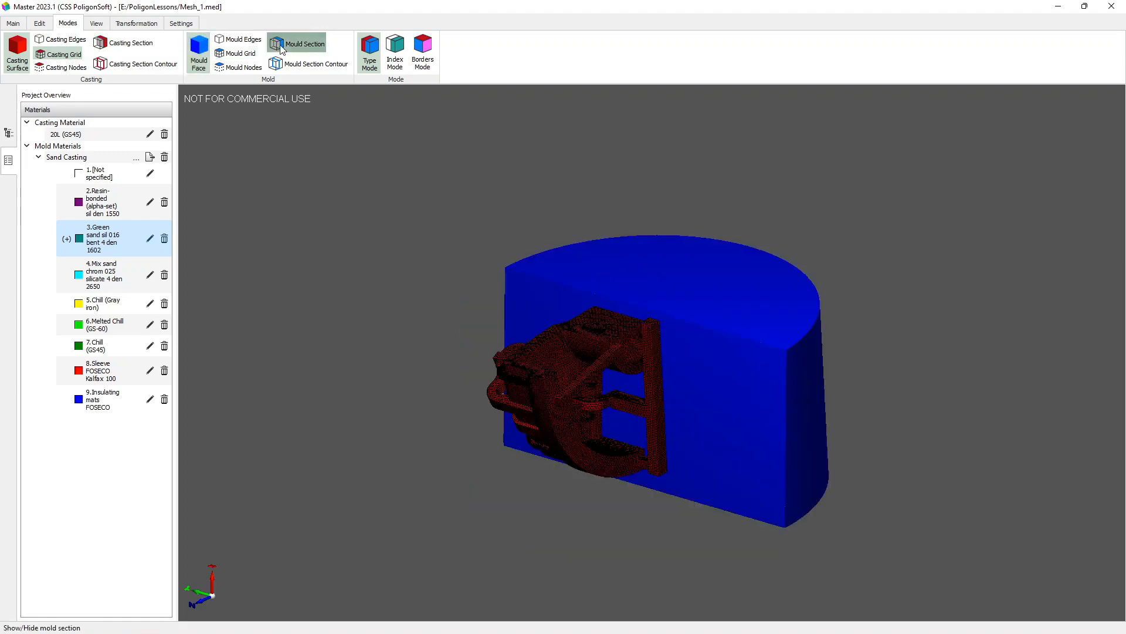
{"action": "left_click", "coordinate": [61, 54]}
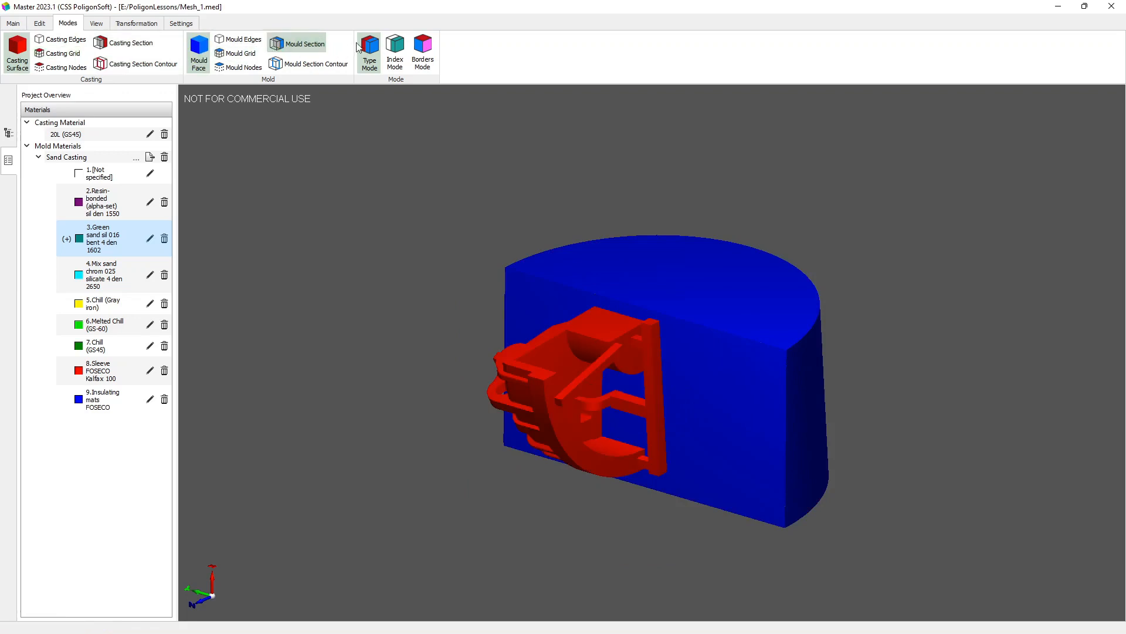
Step: Color the model by volume index and assign index 5, Chill (Gray iron), to the FAM_-6_Mold volume
{"action": "left_click", "coordinate": [399, 48]}
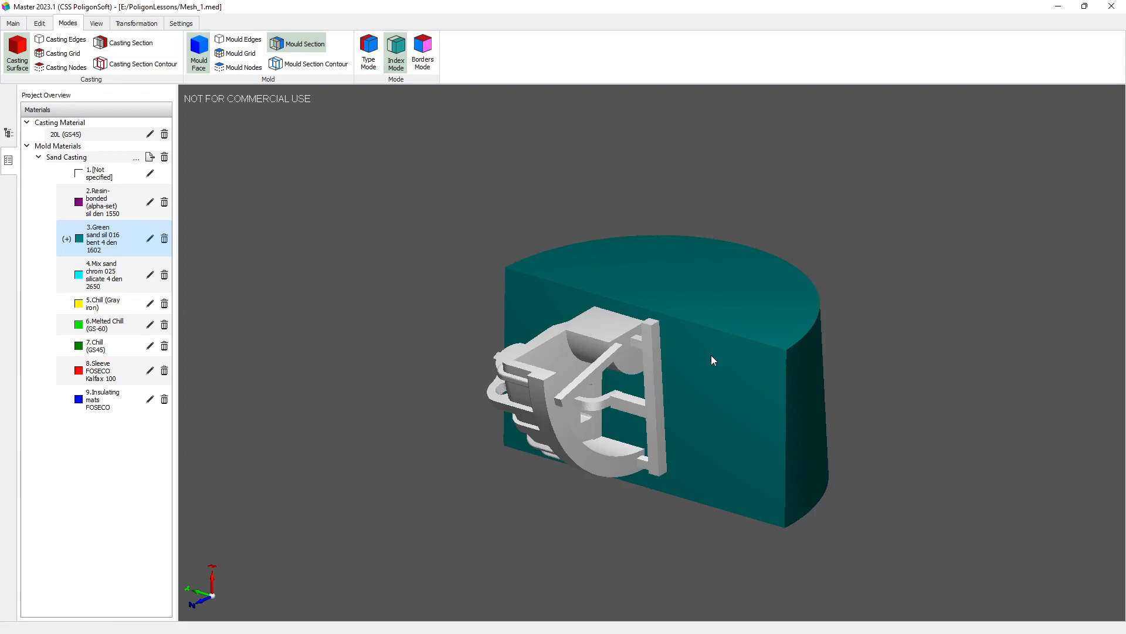
{"action": "double_click", "coordinate": [720, 373]}
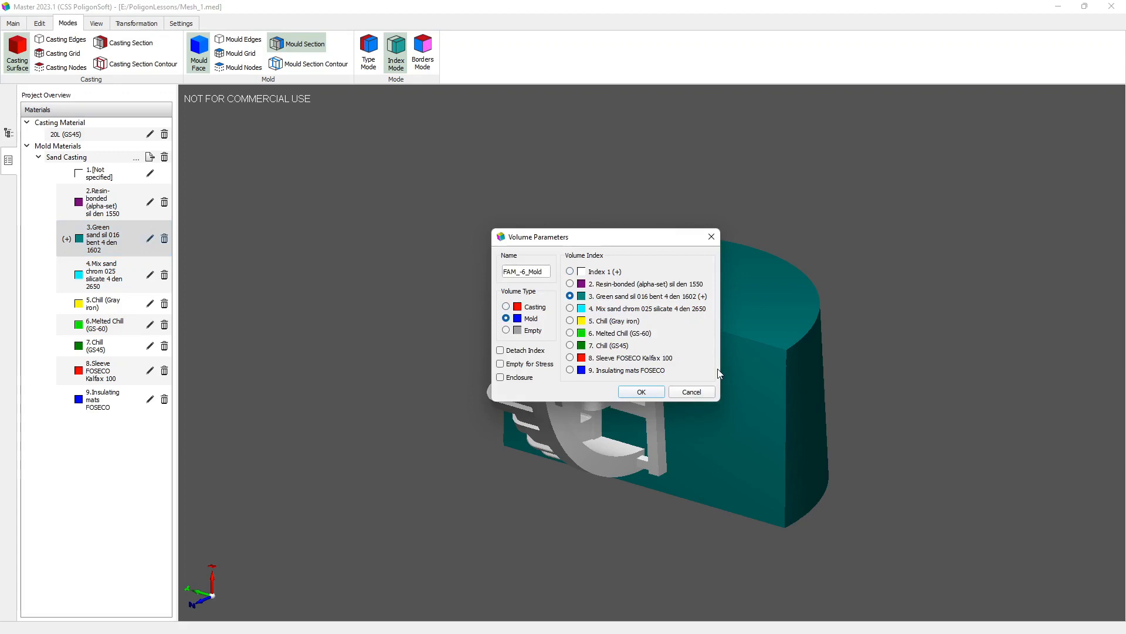
{"action": "left_click", "coordinate": [570, 320]}
{"action": "left_click", "coordinate": [627, 392]}
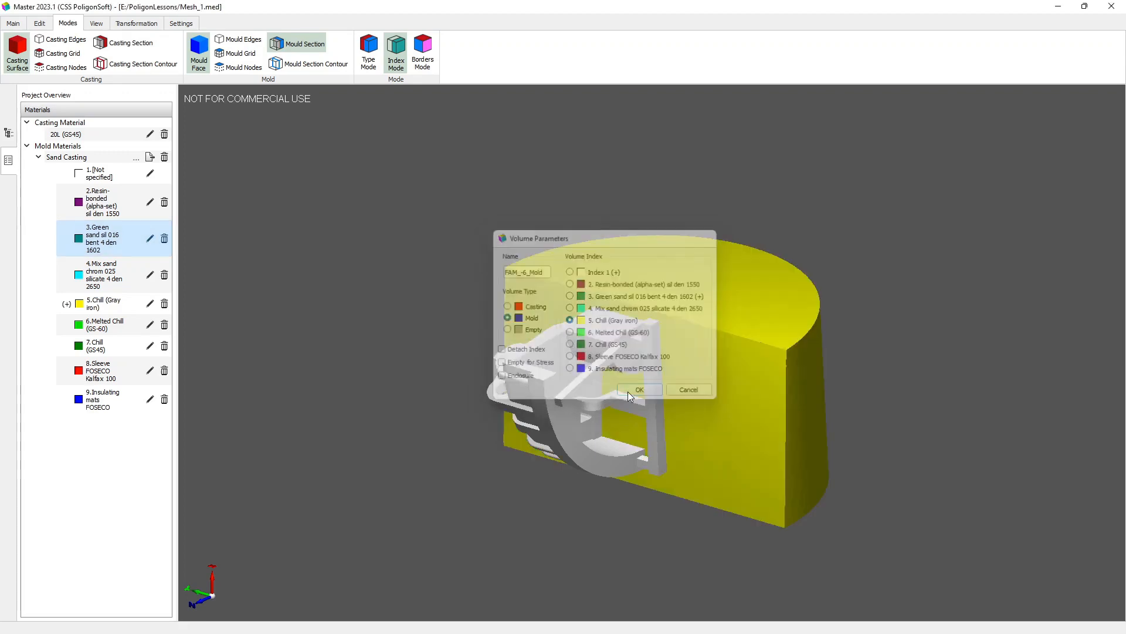
Step: Set the FAM_-6_Mold volume back to index 3, Green sand sil 016 bent 4 den 1602
{"action": "double_click", "coordinate": [725, 383]}
{"action": "left_click", "coordinate": [569, 296]}
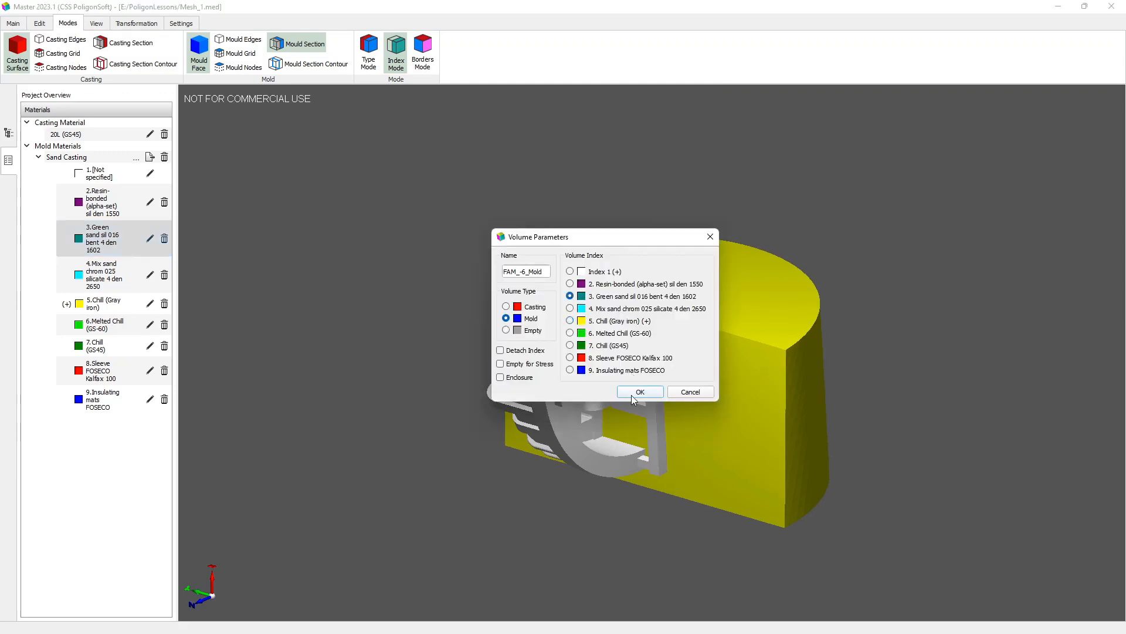
{"action": "left_click", "coordinate": [632, 393]}
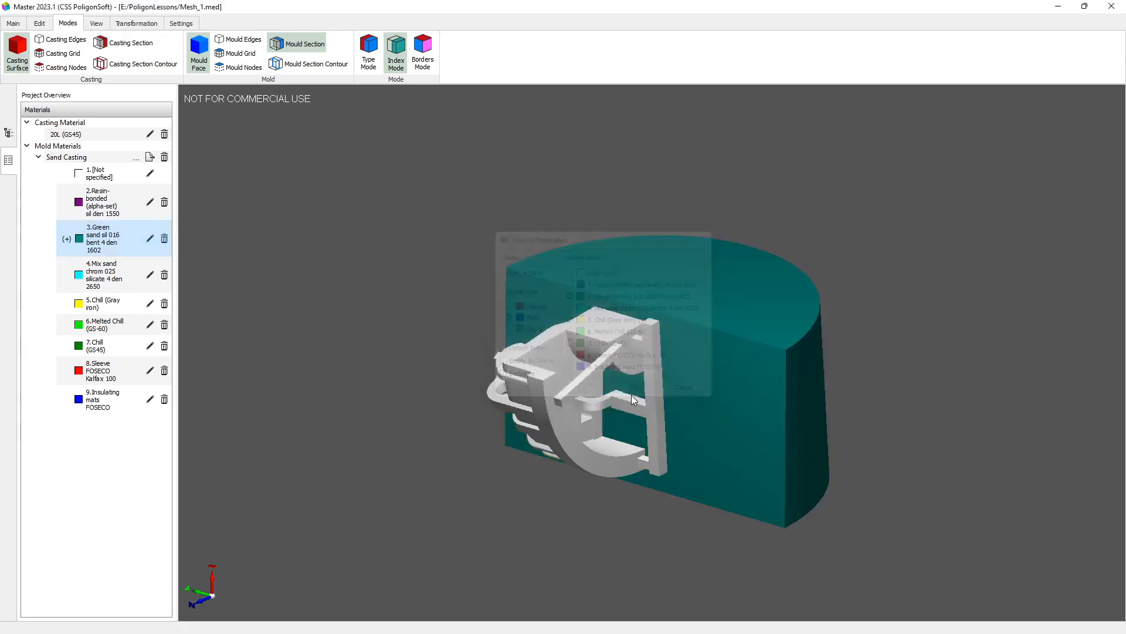
Step: Assign Index 5 to the FAM_-7_Casting volume
{"action": "double_click", "coordinate": [542, 394]}
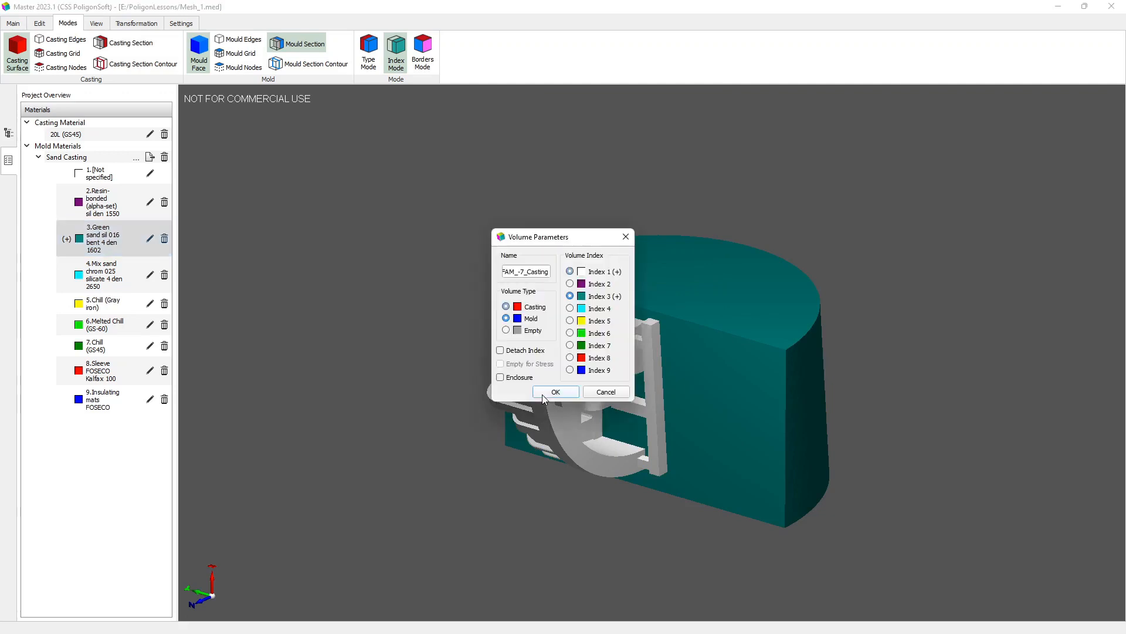
{"action": "left_click", "coordinate": [570, 320]}
{"action": "left_click", "coordinate": [543, 394]}
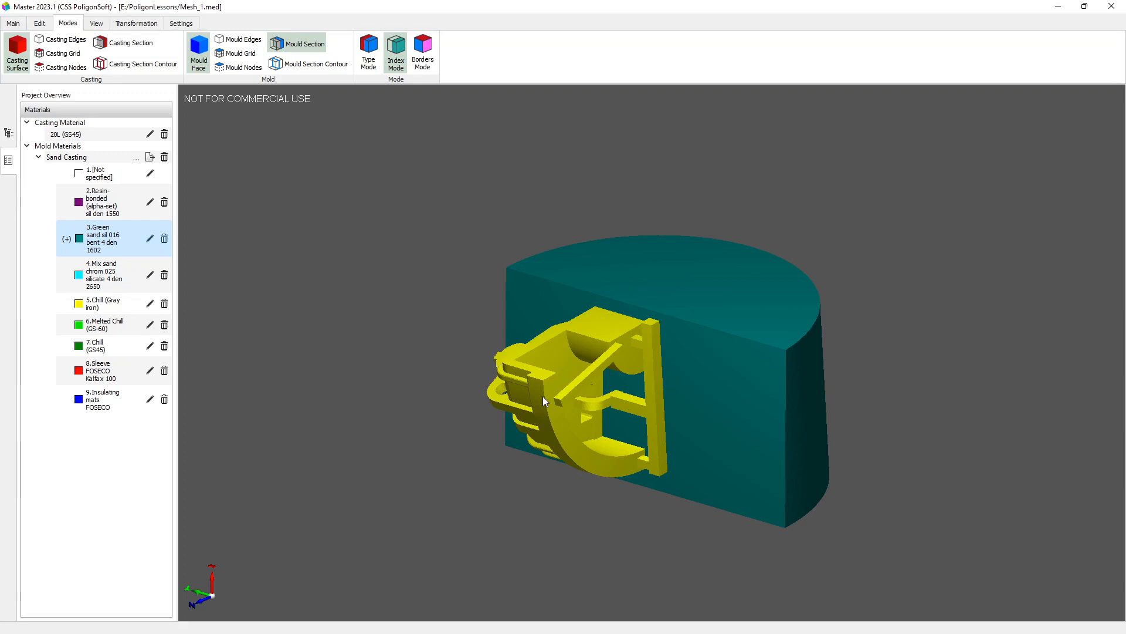
Step: Color the model by boundary indices with the model tree shown, and hide the mold face and mold section
{"action": "left_click", "coordinate": [429, 52]}
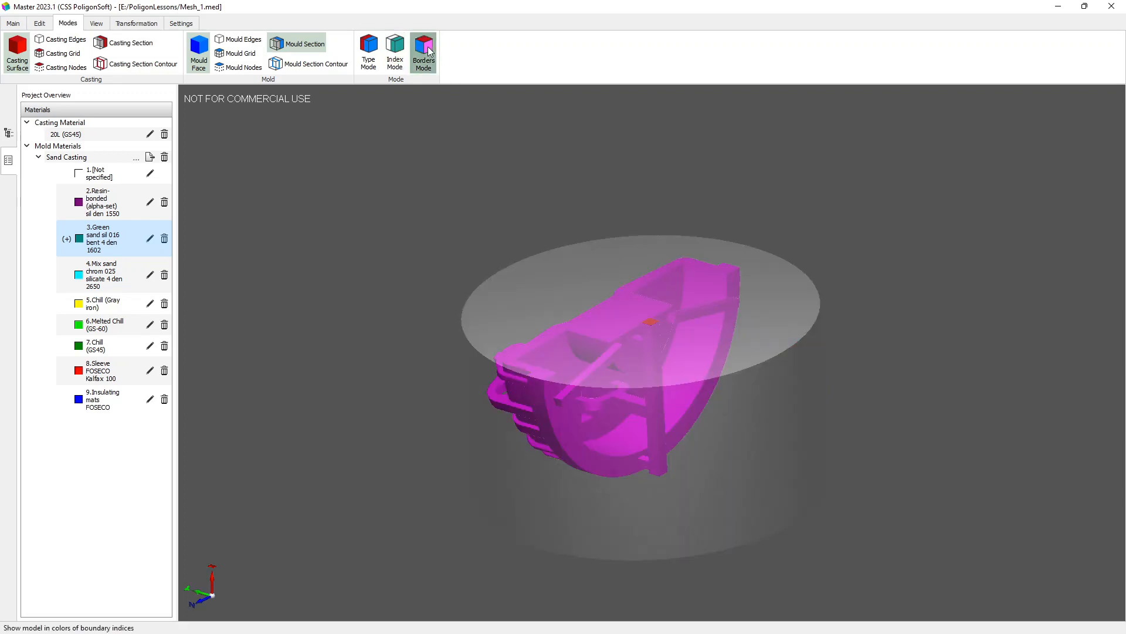
{"action": "left_click", "coordinate": [8, 132]}
{"action": "left_click", "coordinate": [58, 123]}
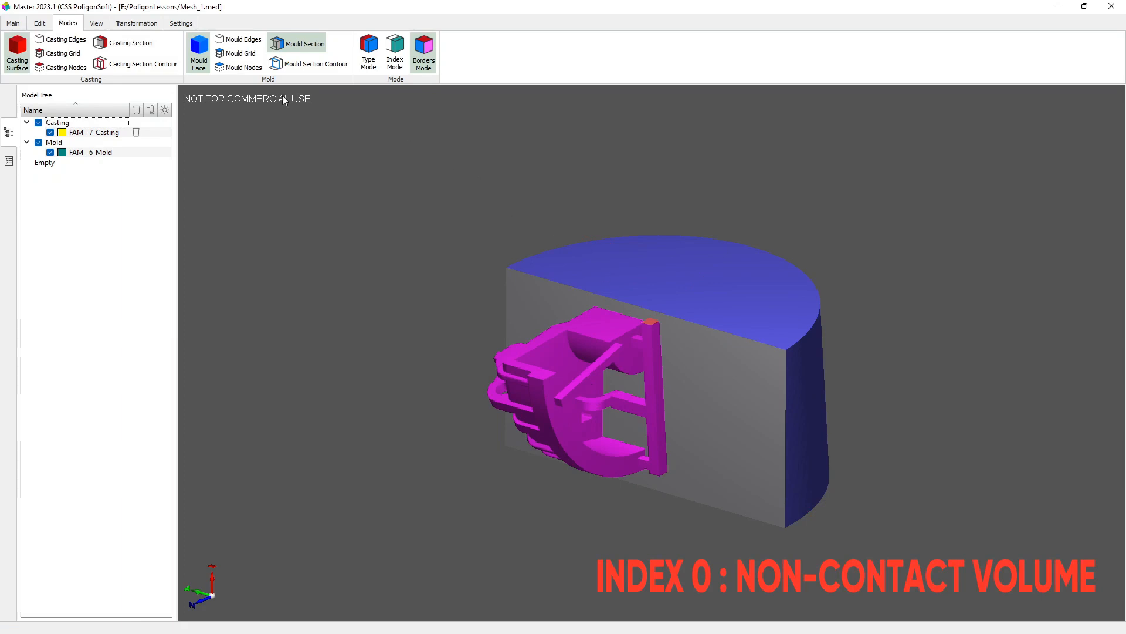
{"action": "left_click", "coordinate": [196, 52]}
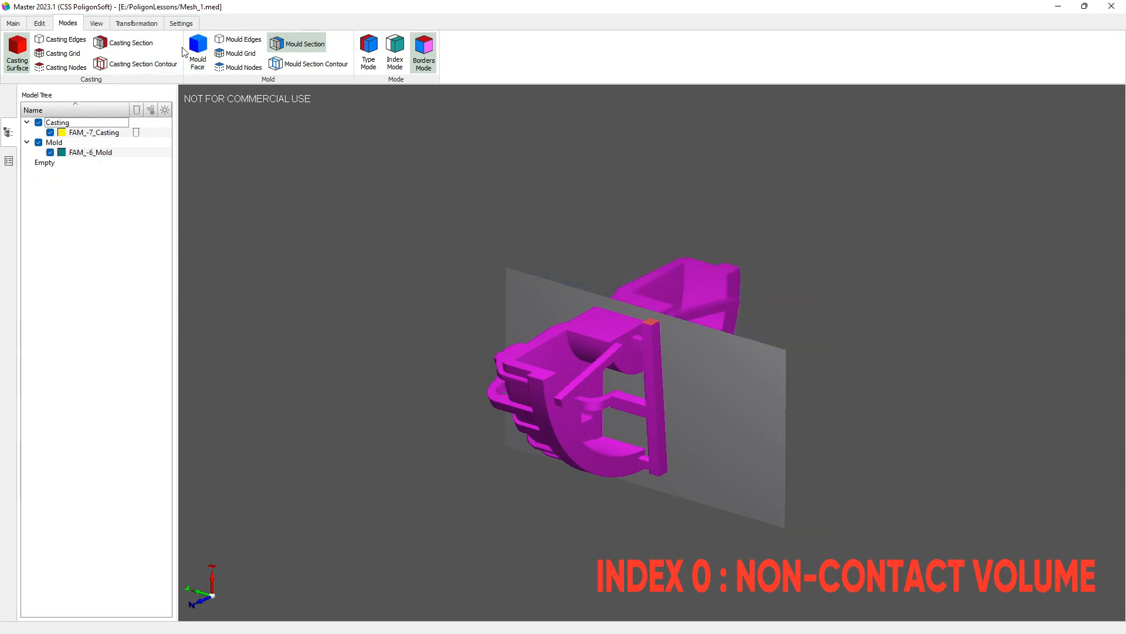
{"action": "left_click", "coordinate": [286, 43]}
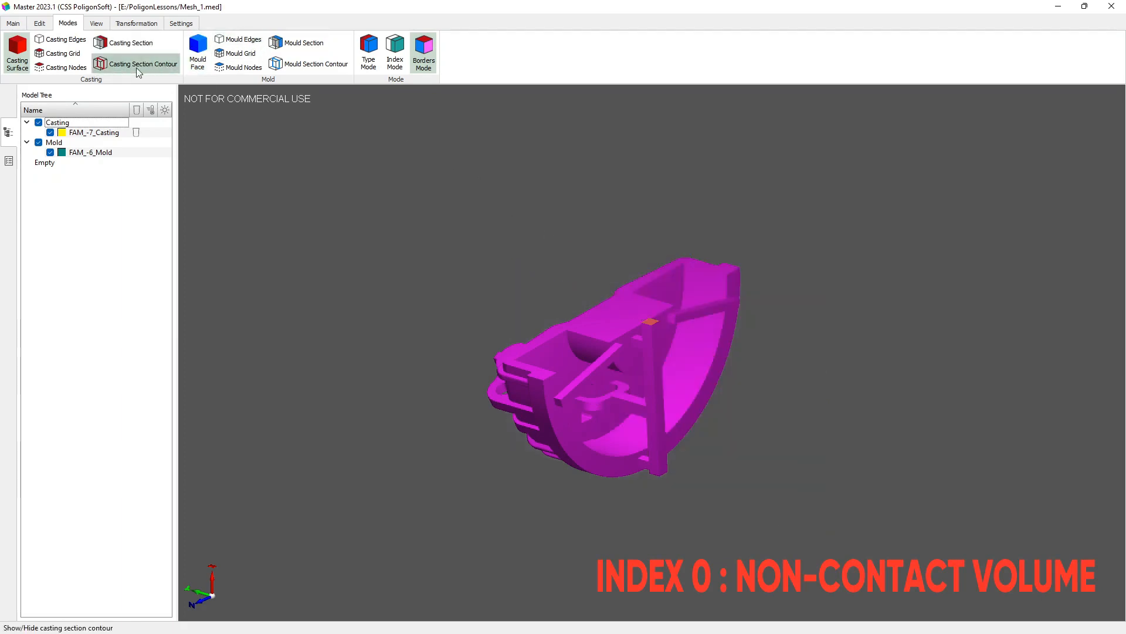
Step: Show the casting in section, and examine the boundary colors inside the sectioned mold with the casting hidden
{"action": "left_click", "coordinate": [124, 44]}
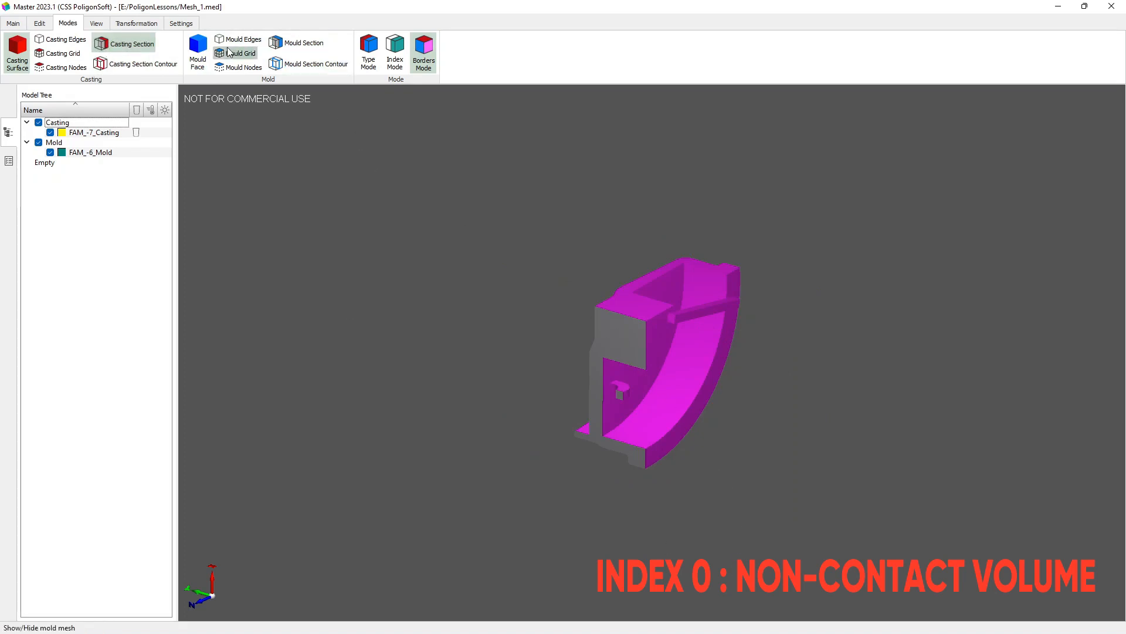
{"action": "left_click", "coordinate": [198, 51]}
{"action": "left_click", "coordinate": [297, 43]}
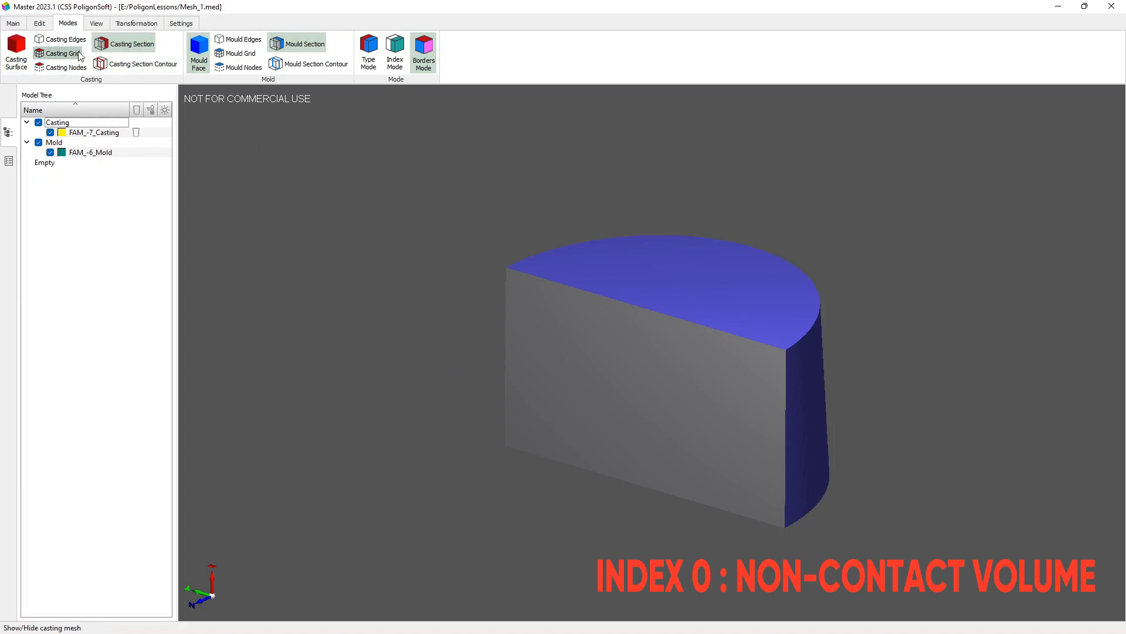
{"action": "left_click", "coordinate": [101, 50]}
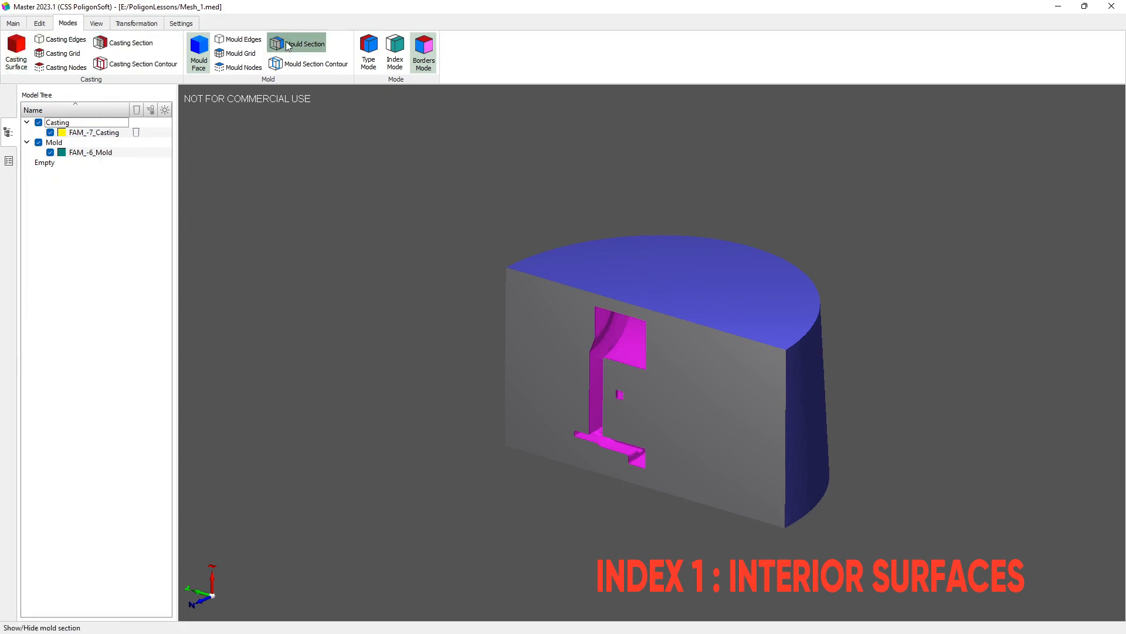
Step: Show the casting surface in the sectioned mold, and examine the external boundaries with the mold whole, hidden and sectioned again
{"action": "left_click", "coordinate": [16, 53]}
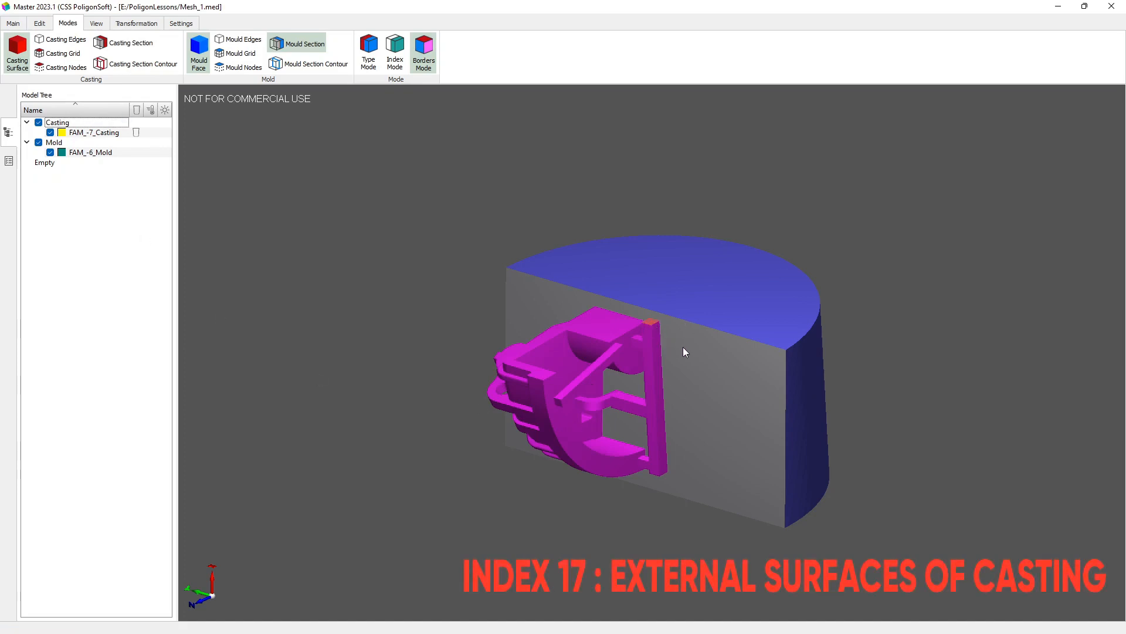
{"action": "left_click_drag", "start_coordinate": [683, 369], "coordinate": [679, 423]}
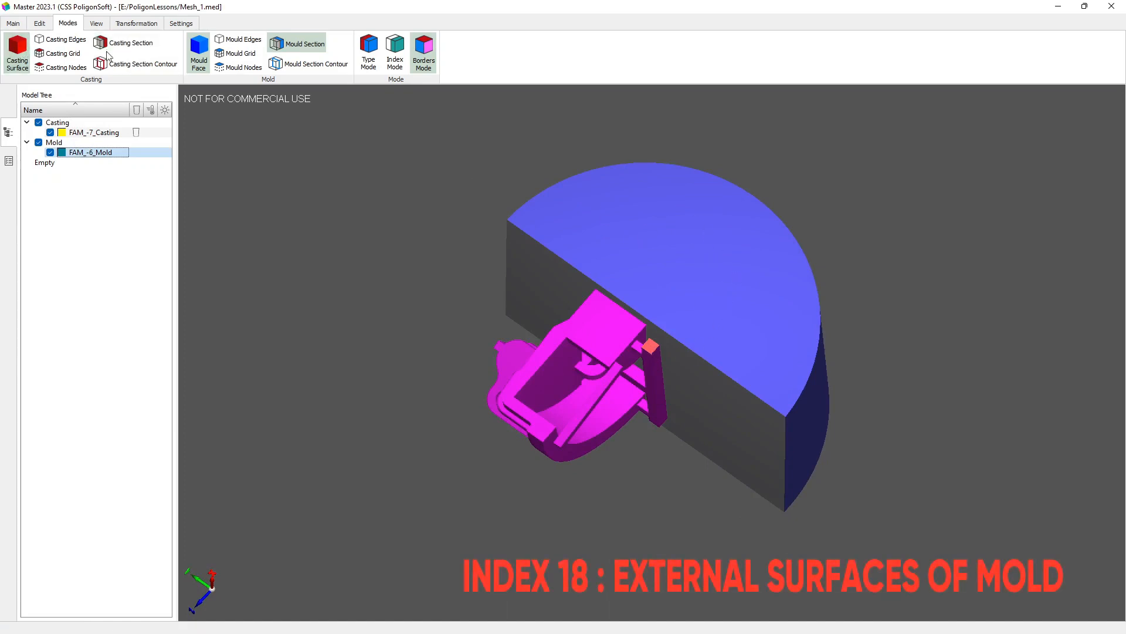
{"action": "left_click", "coordinate": [296, 44]}
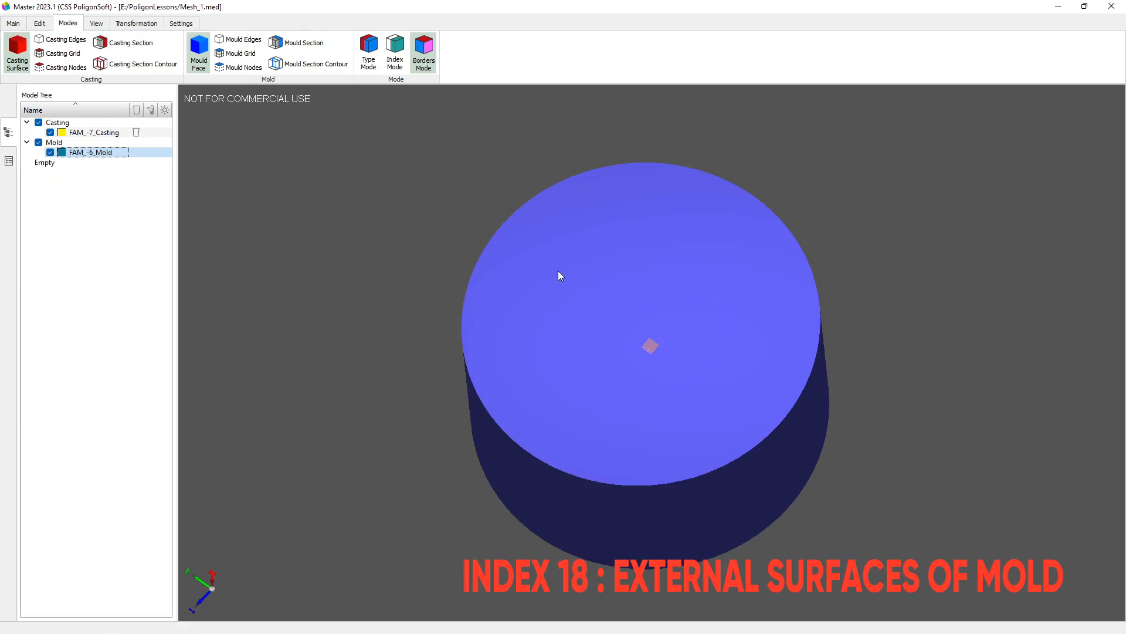
{"action": "left_click", "coordinate": [199, 59]}
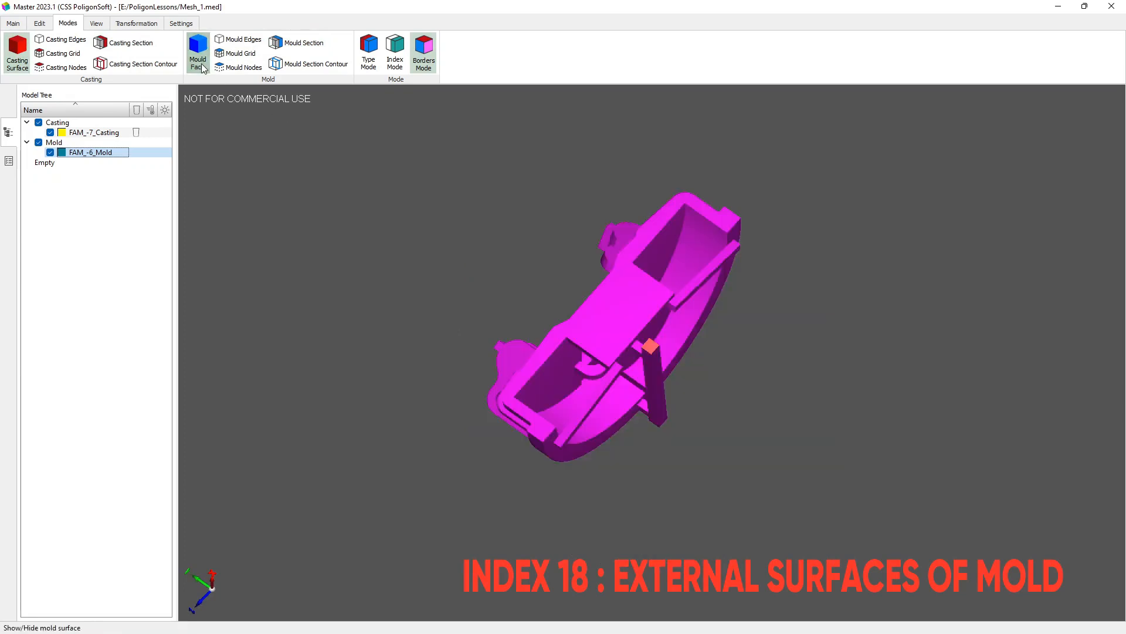
{"action": "left_click", "coordinate": [297, 44]}
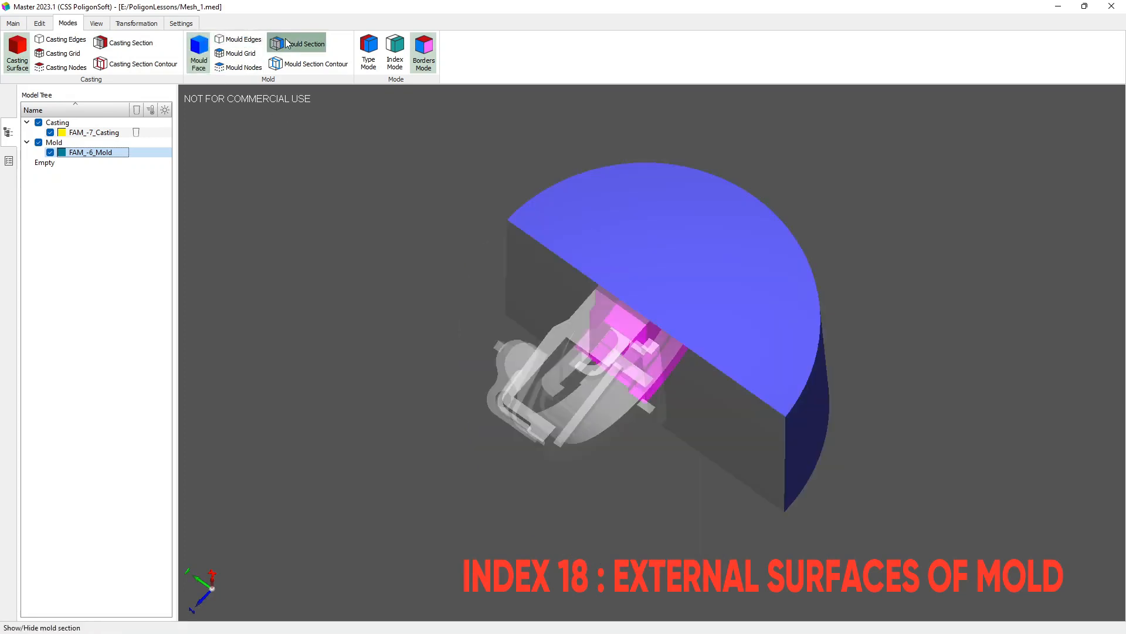
{"action": "left_click", "coordinate": [59, 122]}
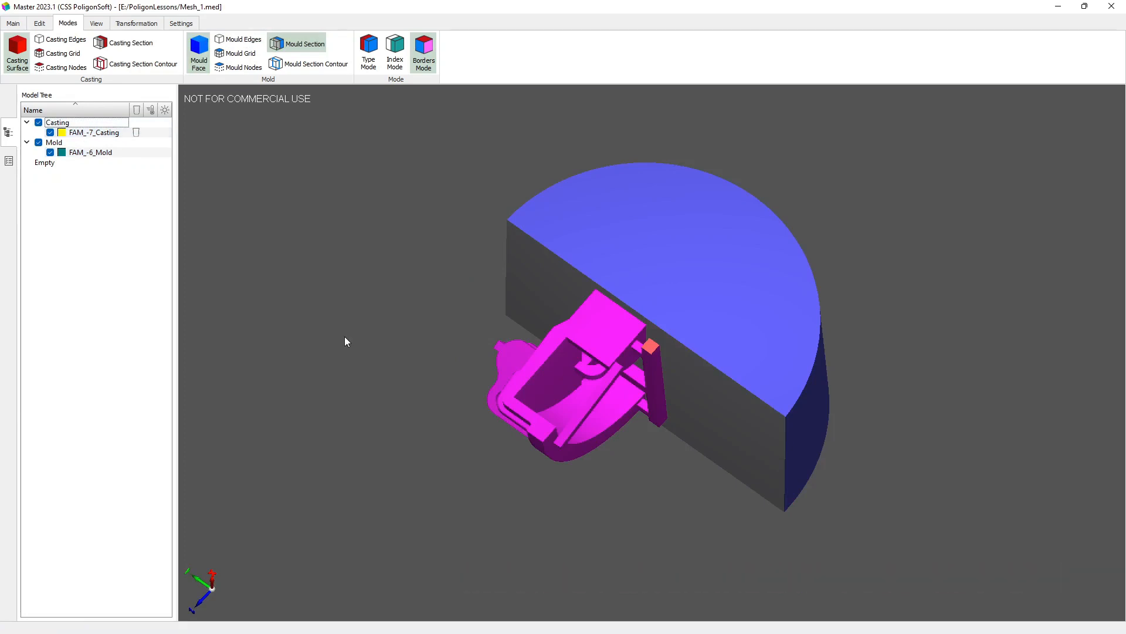
Step: Import the Sand Casting.afo heat transfer file from the PoligonSoft database into the heat transfer parameters
{"action": "left_click", "coordinate": [13, 23]}
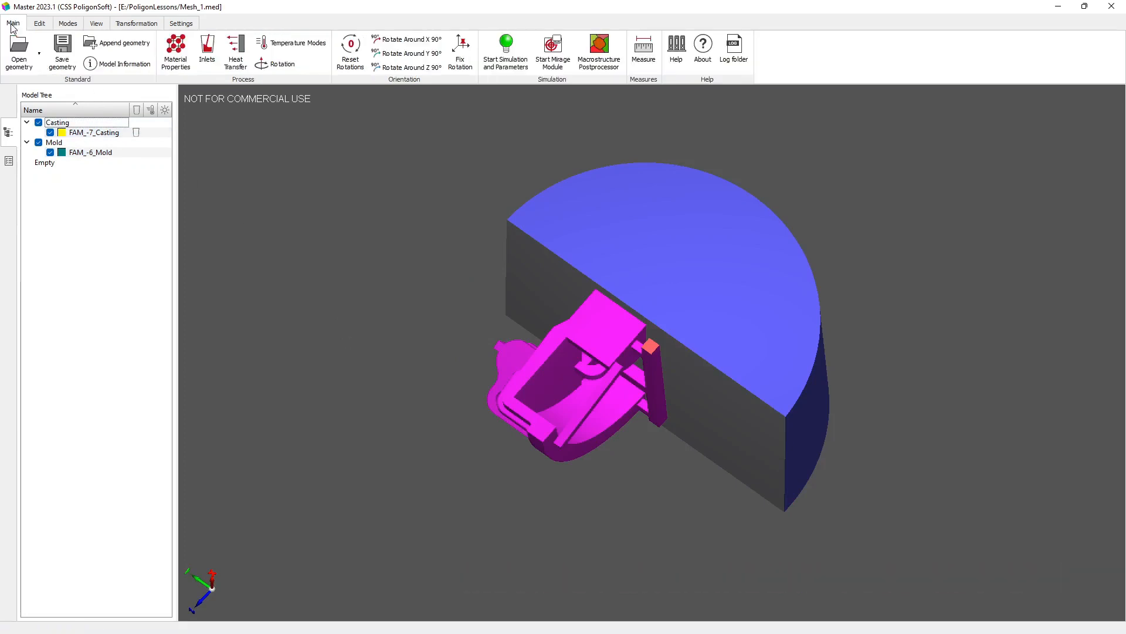
{"action": "left_click", "coordinate": [230, 59]}
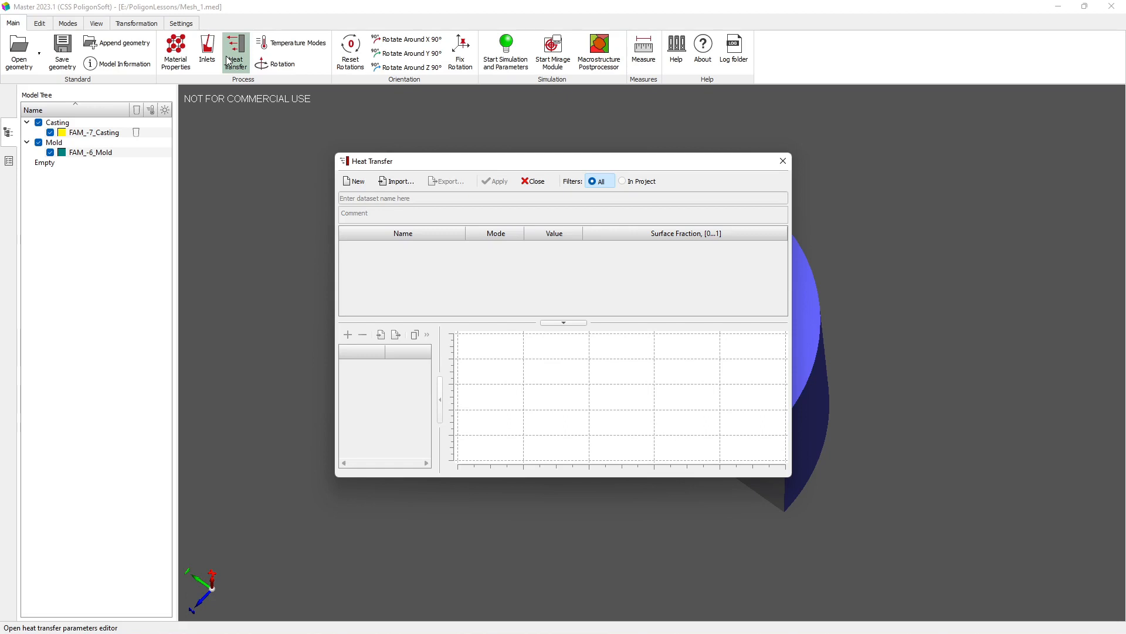
{"action": "left_click", "coordinate": [401, 182]}
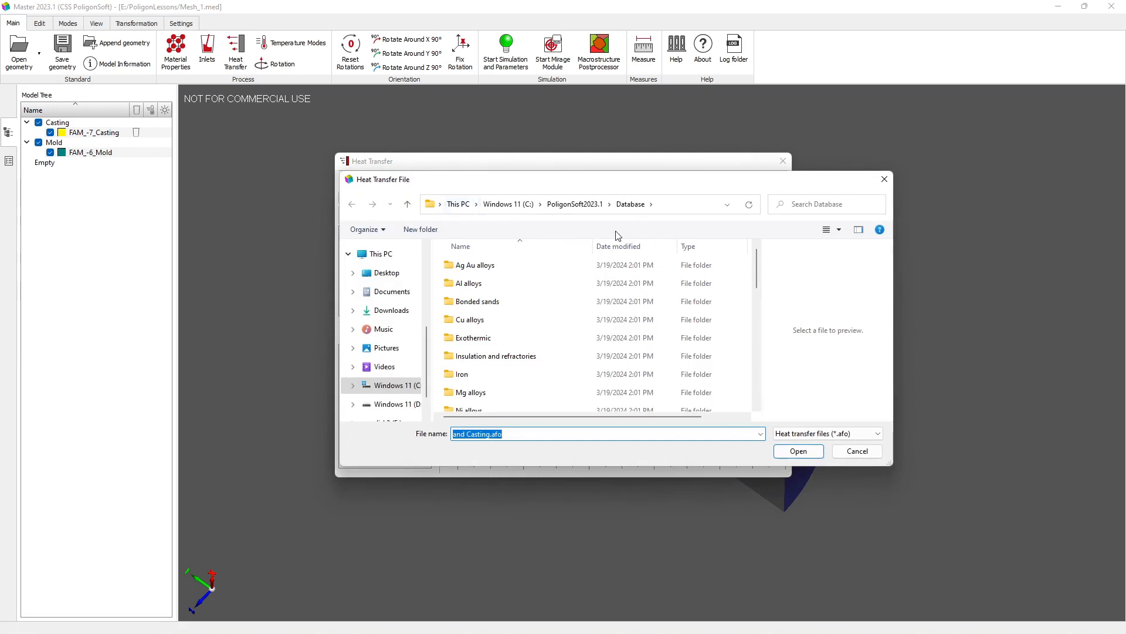
{"action": "left_click_drag", "start_coordinate": [755, 264], "coordinate": [726, 417]}
{"action": "left_click", "coordinate": [484, 404]}
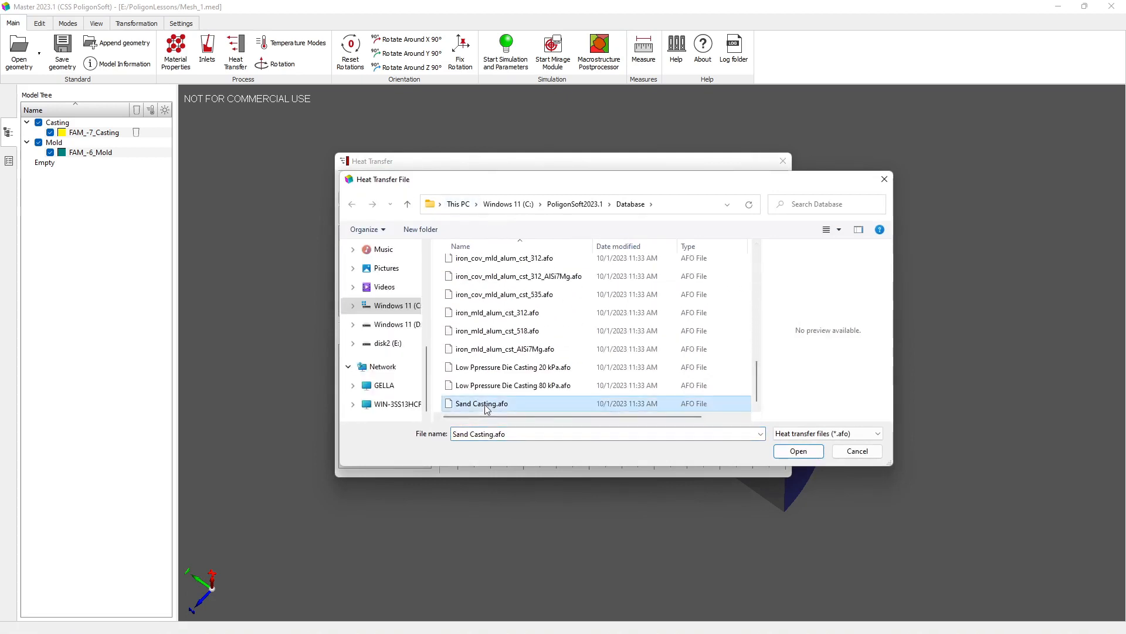
{"action": "left_click", "coordinate": [792, 450]}
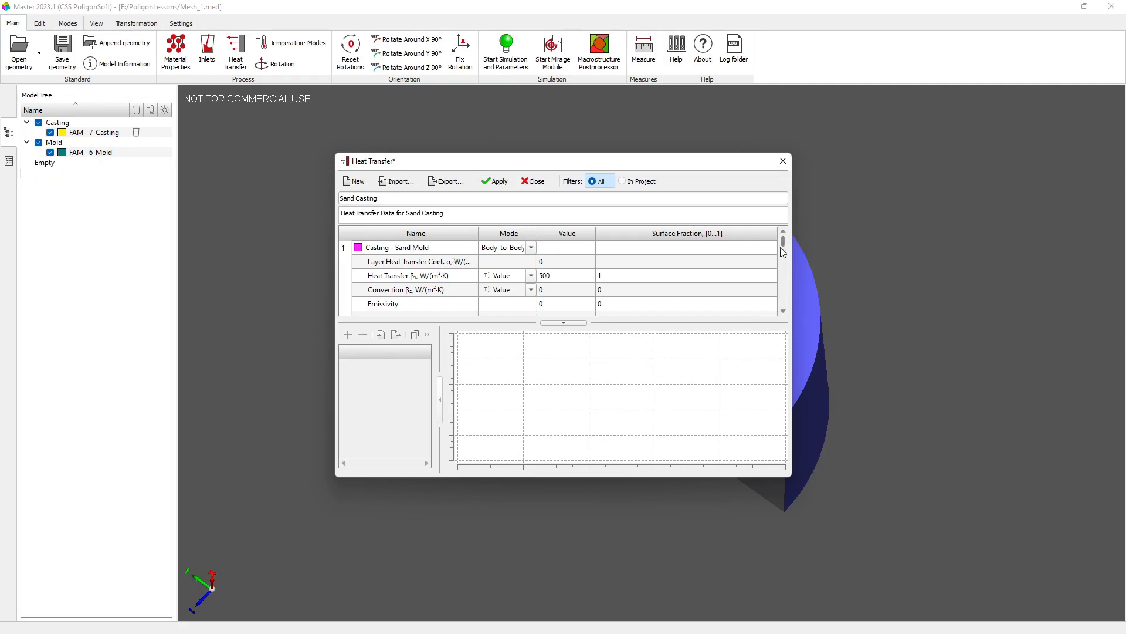
Step: Review the Sand Casting heat transfer parameters for each boundary index, and apply the dataset to the project
{"action": "left_click_drag", "start_coordinate": [784, 248], "coordinate": [783, 256]}
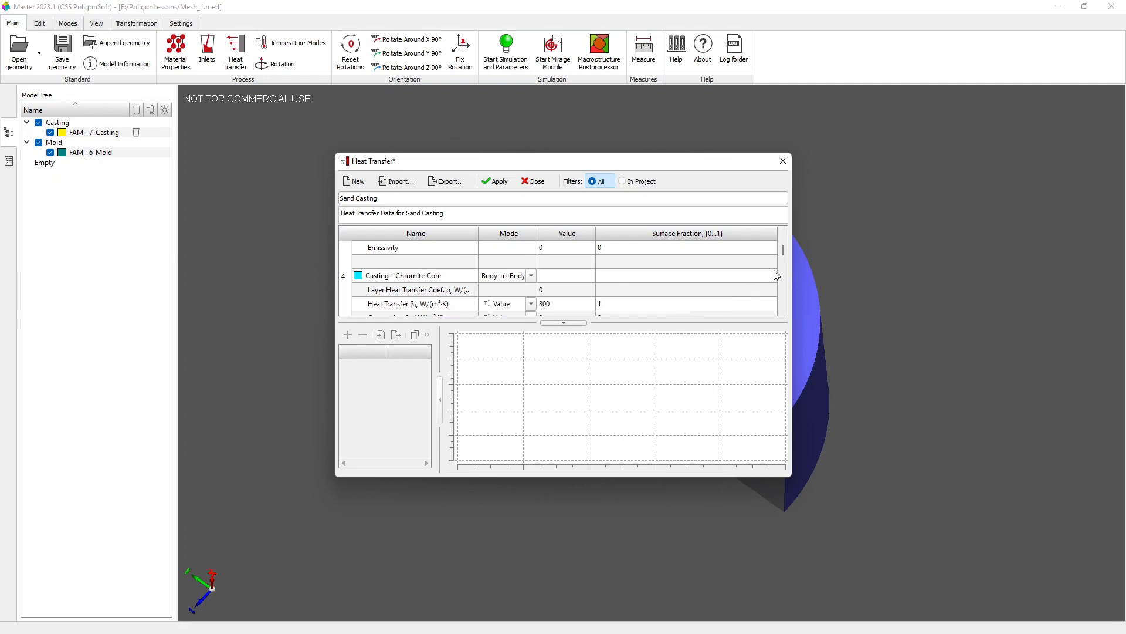
{"action": "left_click_drag", "start_coordinate": [783, 252], "coordinate": [772, 321]}
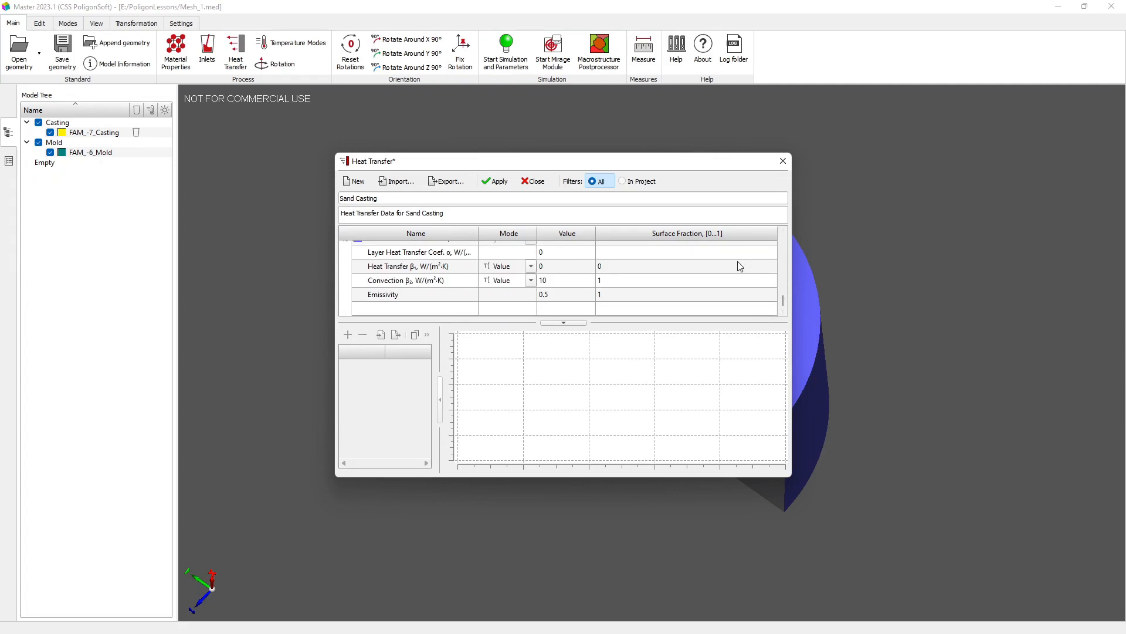
{"action": "scroll", "coordinate": [734, 265], "scroll_direction": "up", "scroll_amount": 1}
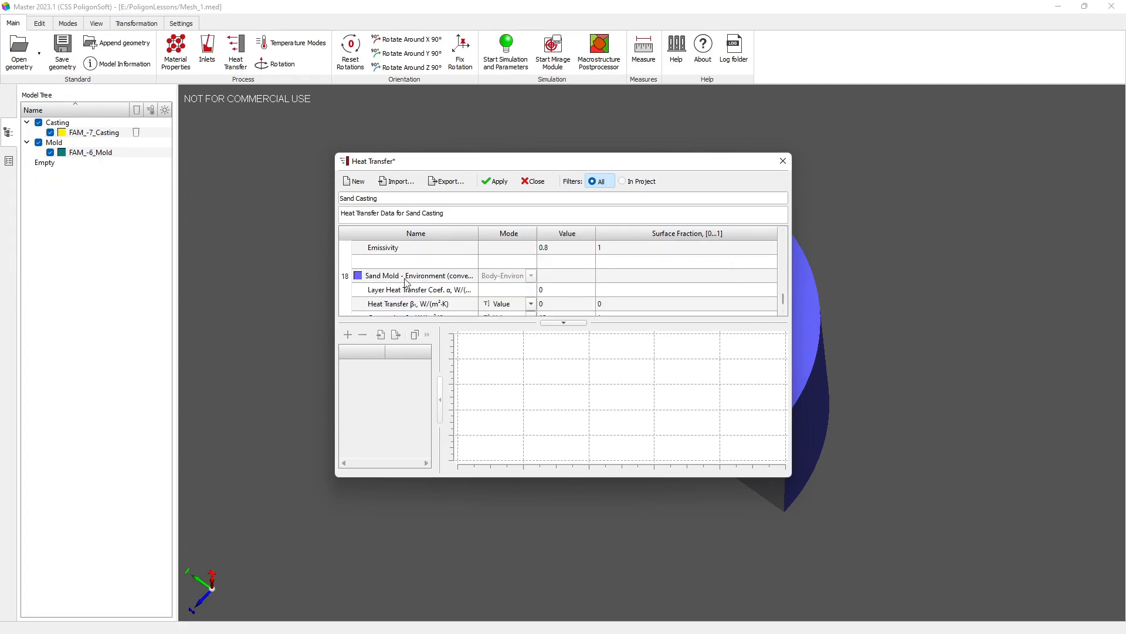
{"action": "scroll", "coordinate": [449, 283], "scroll_direction": "up", "scroll_amount": 2}
{"action": "left_click", "coordinate": [497, 182]}
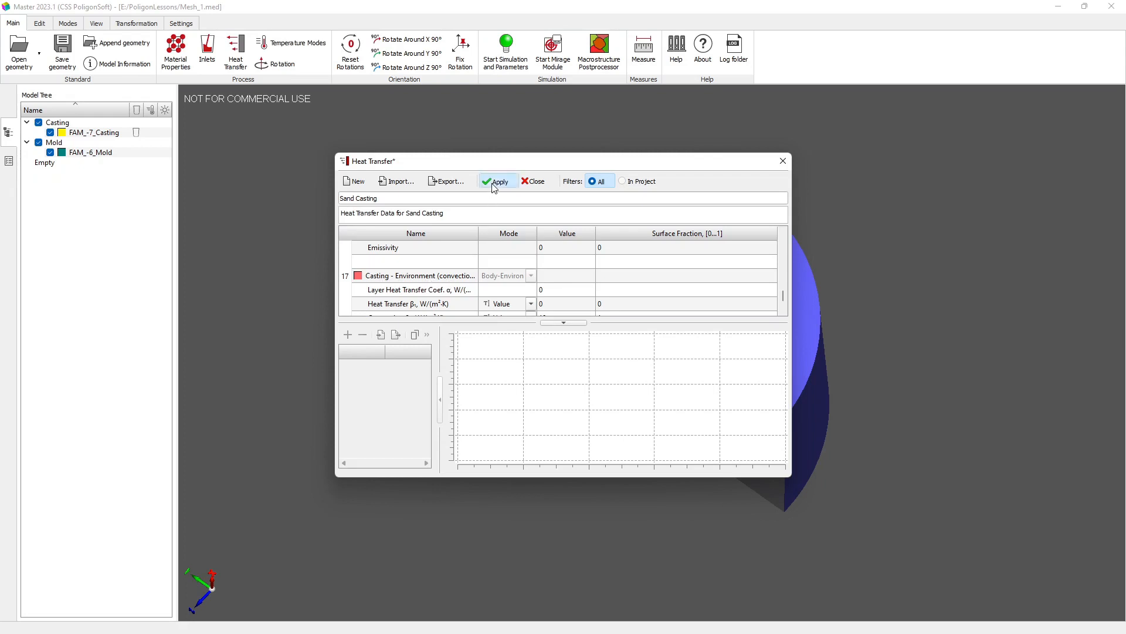
{"action": "left_click", "coordinate": [534, 184]}
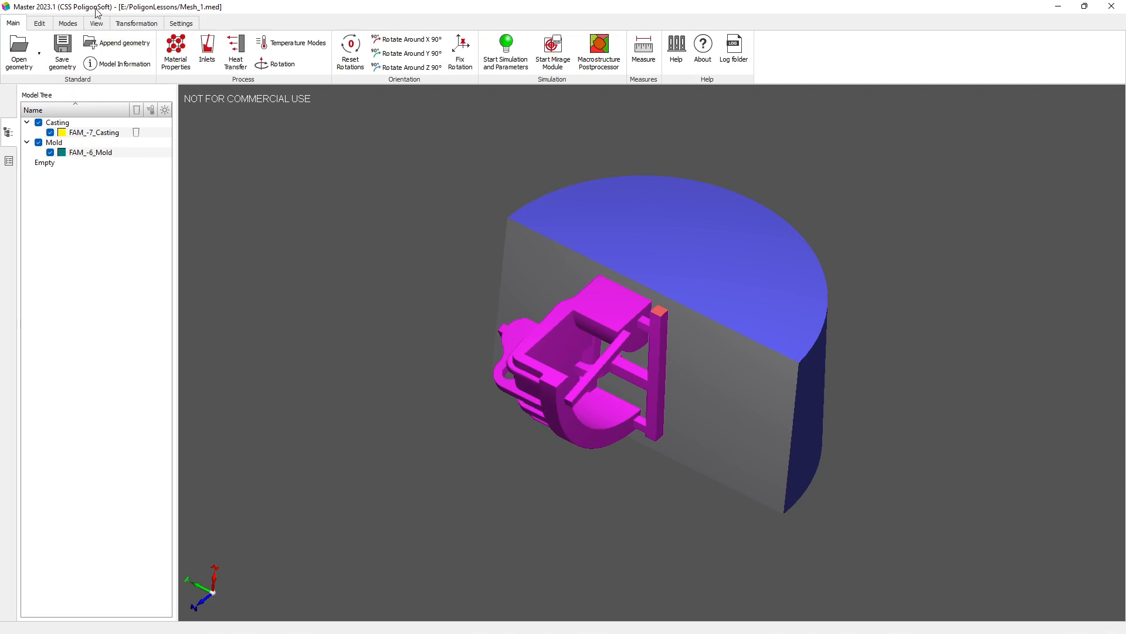
Step: Reset the model's view rotation and turn it 90° around the Z axis and 90° around the X axis
{"action": "left_click", "coordinate": [97, 22]}
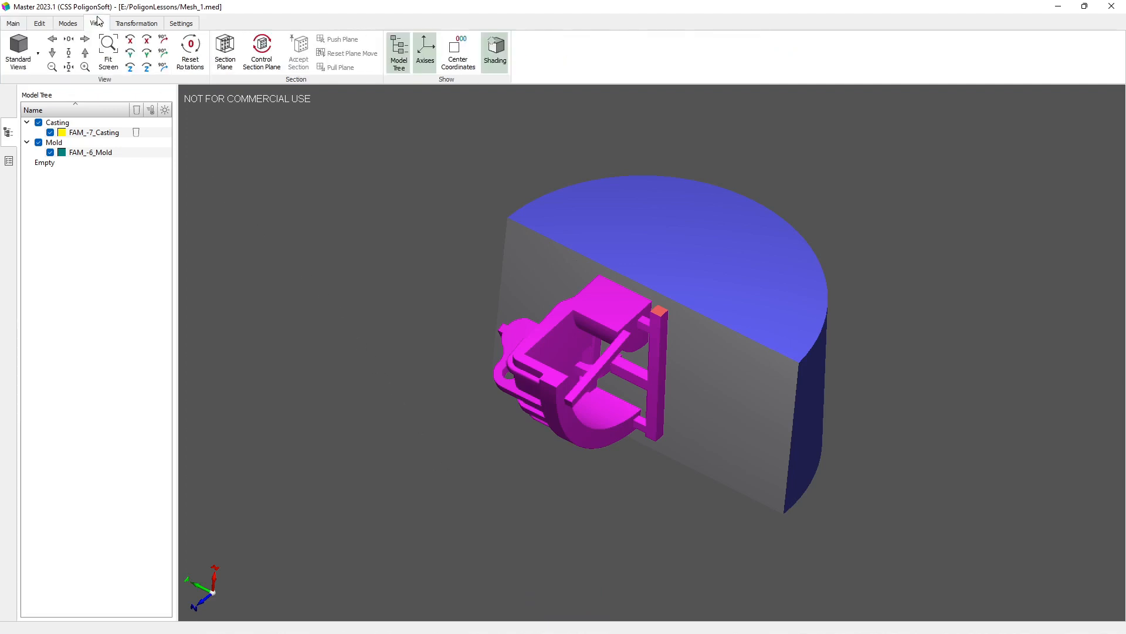
{"action": "left_click", "coordinate": [190, 53]}
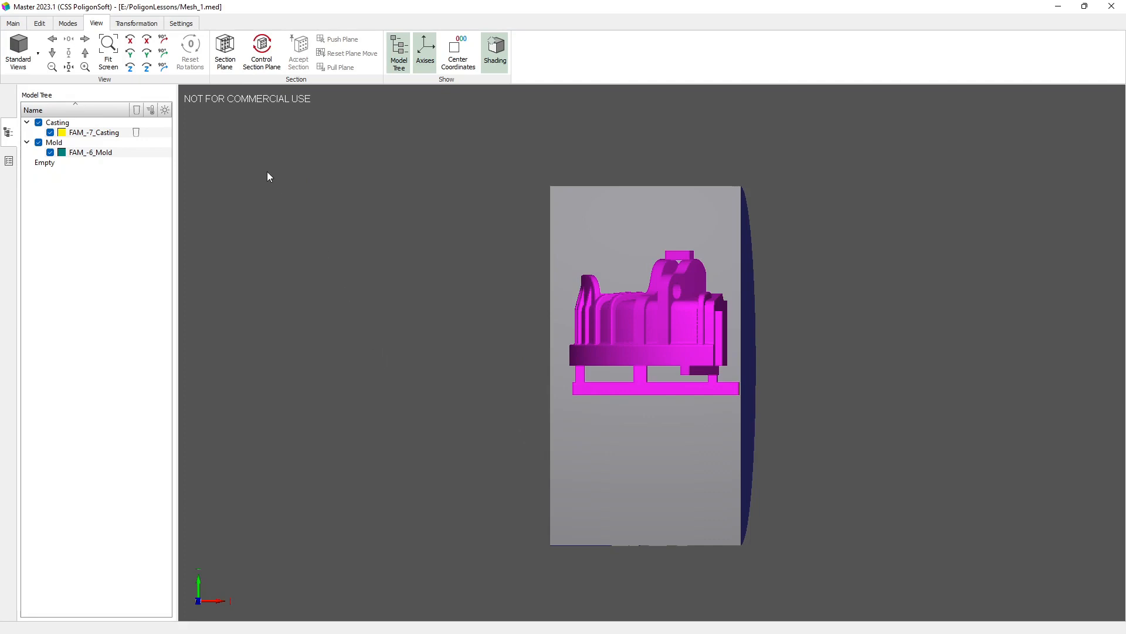
{"action": "left_click", "coordinate": [167, 68]}
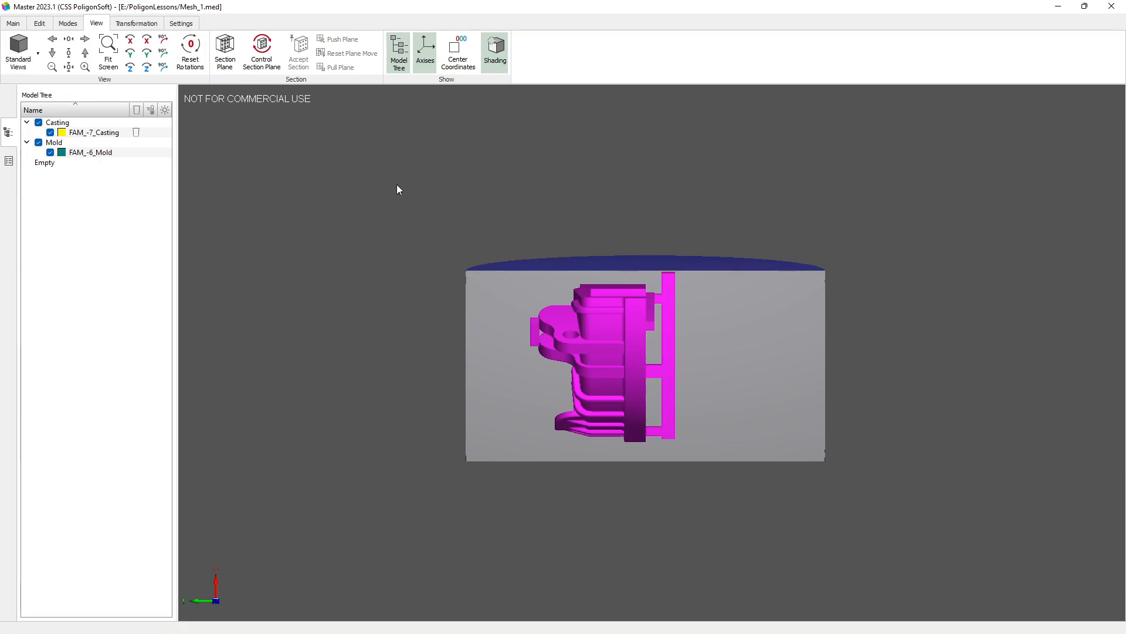
{"action": "left_click", "coordinate": [164, 40]}
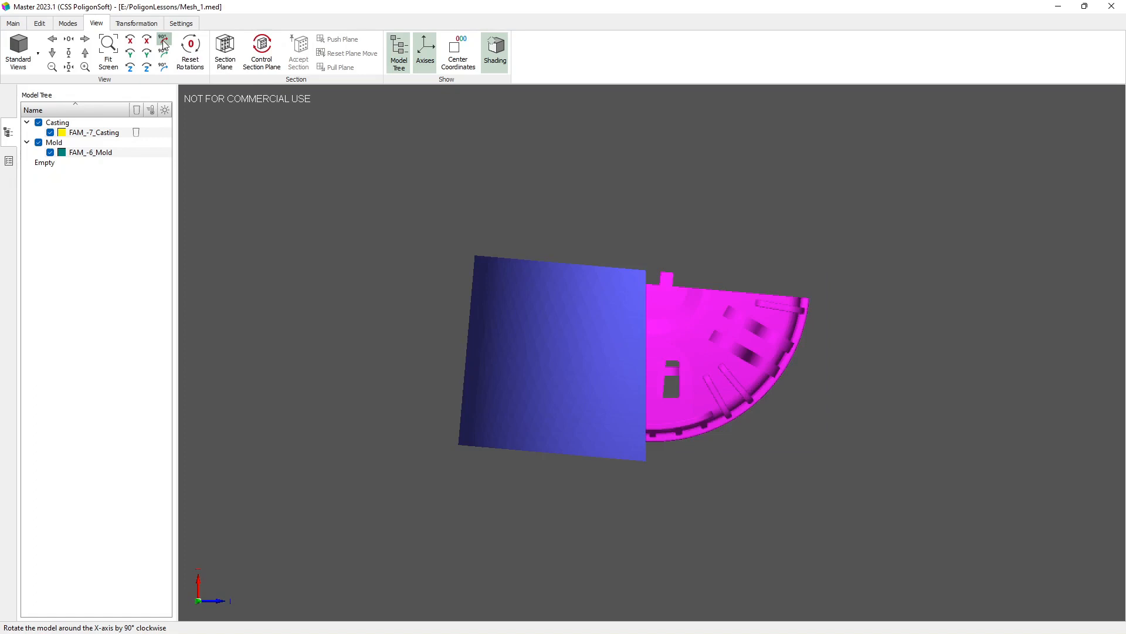
Step: Turn the model clockwise around the Y axis in three small increments, and fix this rotation as the new front view
{"action": "left_click", "coordinate": [129, 54]}
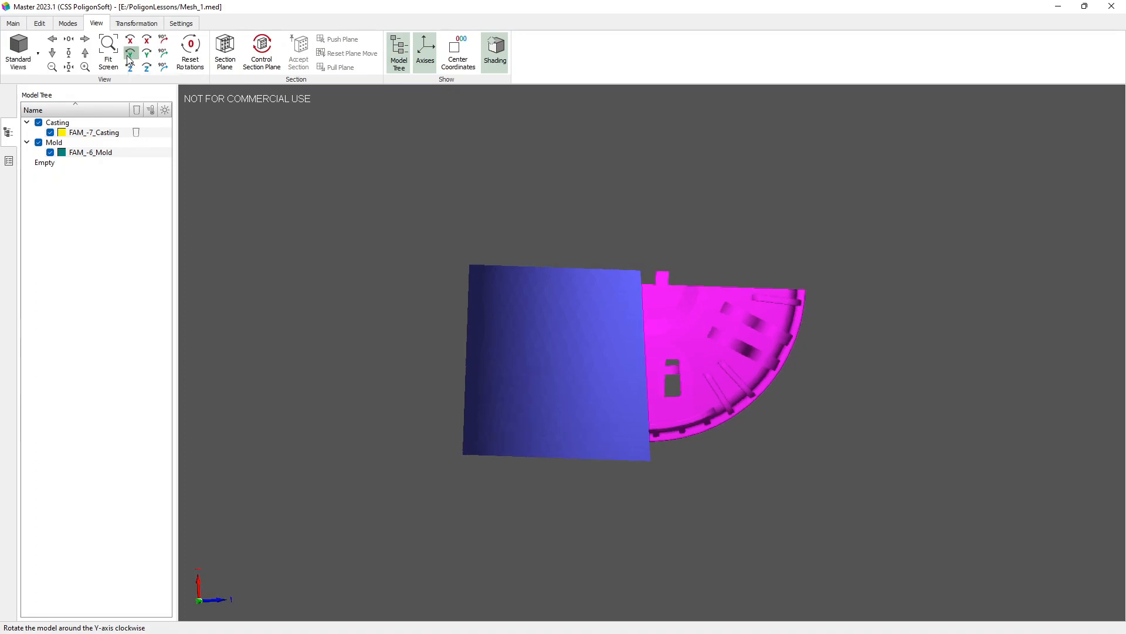
{"action": "left_click", "coordinate": [127, 56]}
{"action": "left_click", "coordinate": [128, 55]}
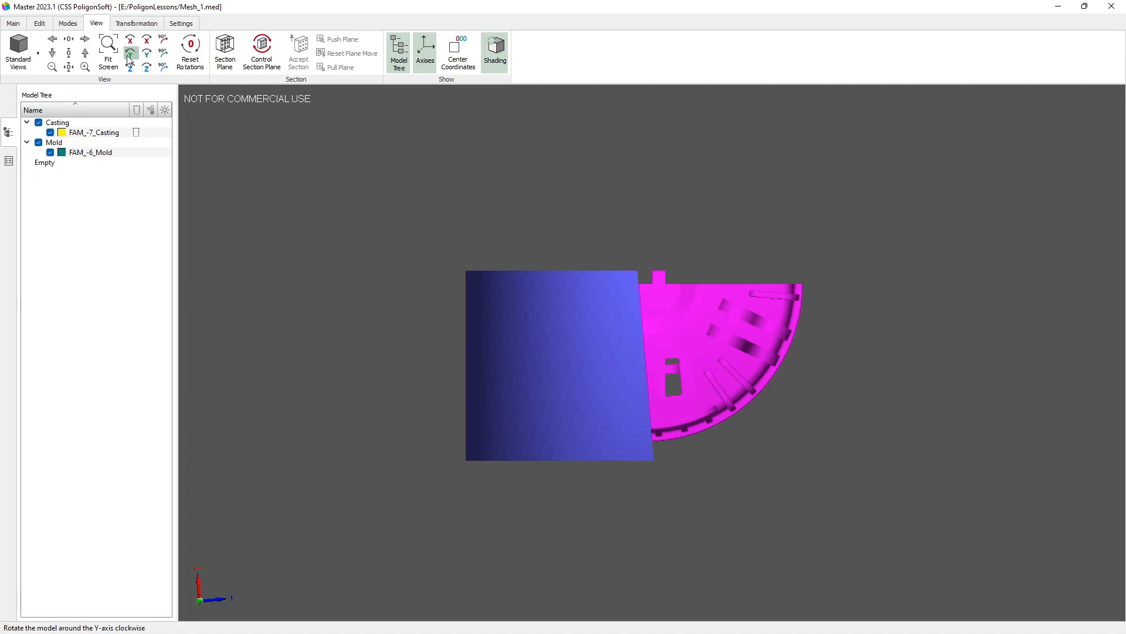
{"action": "left_click", "coordinate": [18, 24]}
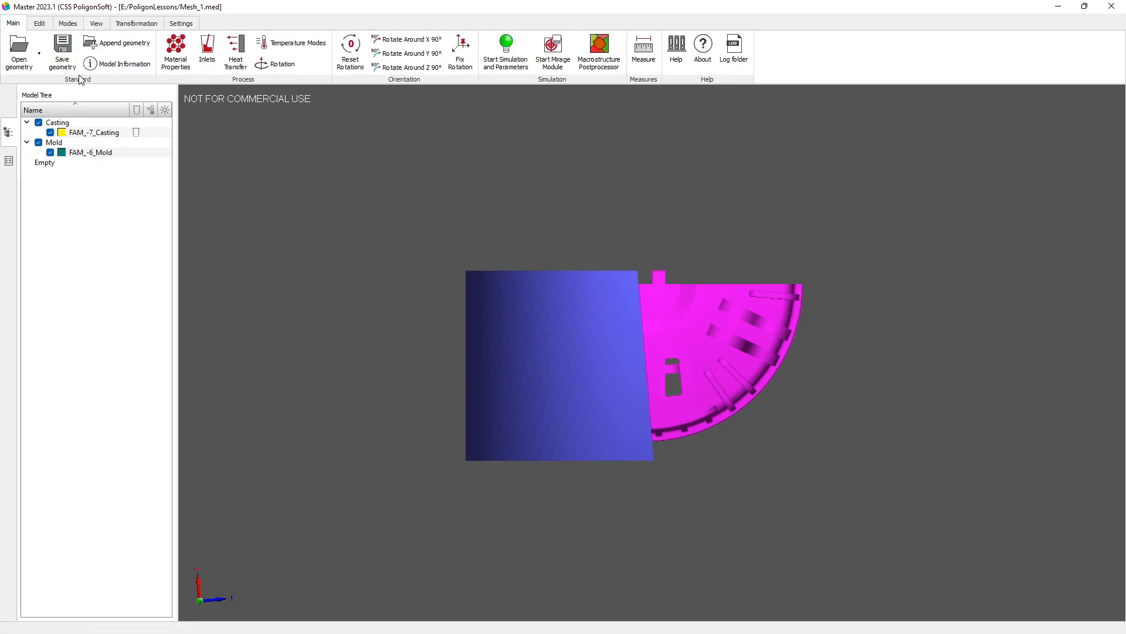
{"action": "left_click", "coordinate": [460, 58]}
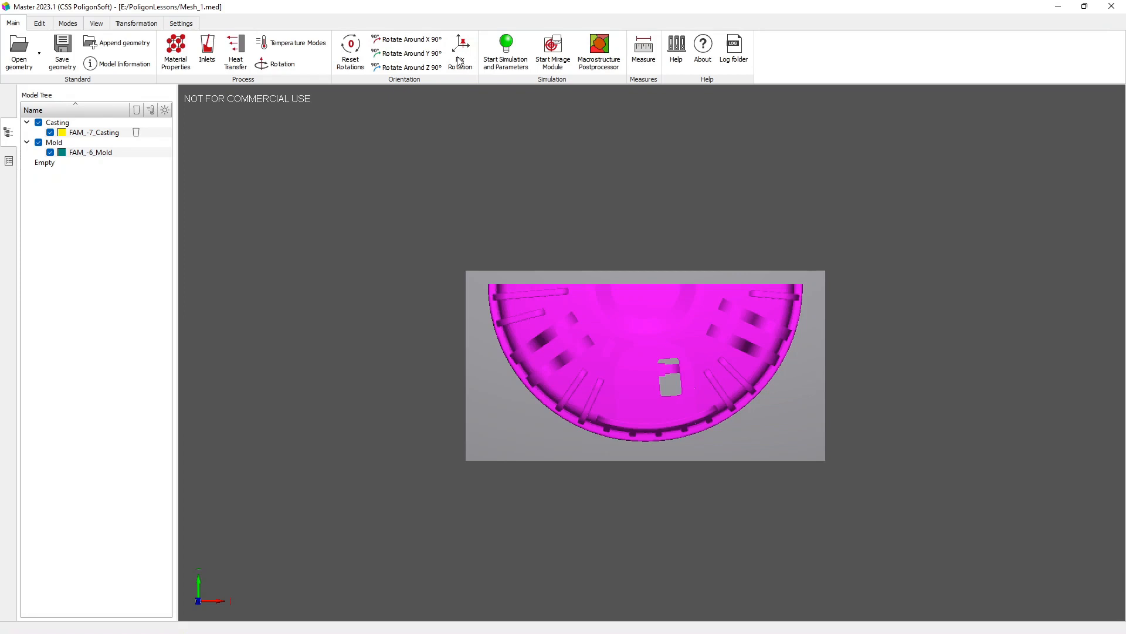
Step: Enable section plane control, rotate the plane 90° around the Y axis, and switch to the top view
{"action": "left_click", "coordinate": [97, 23]}
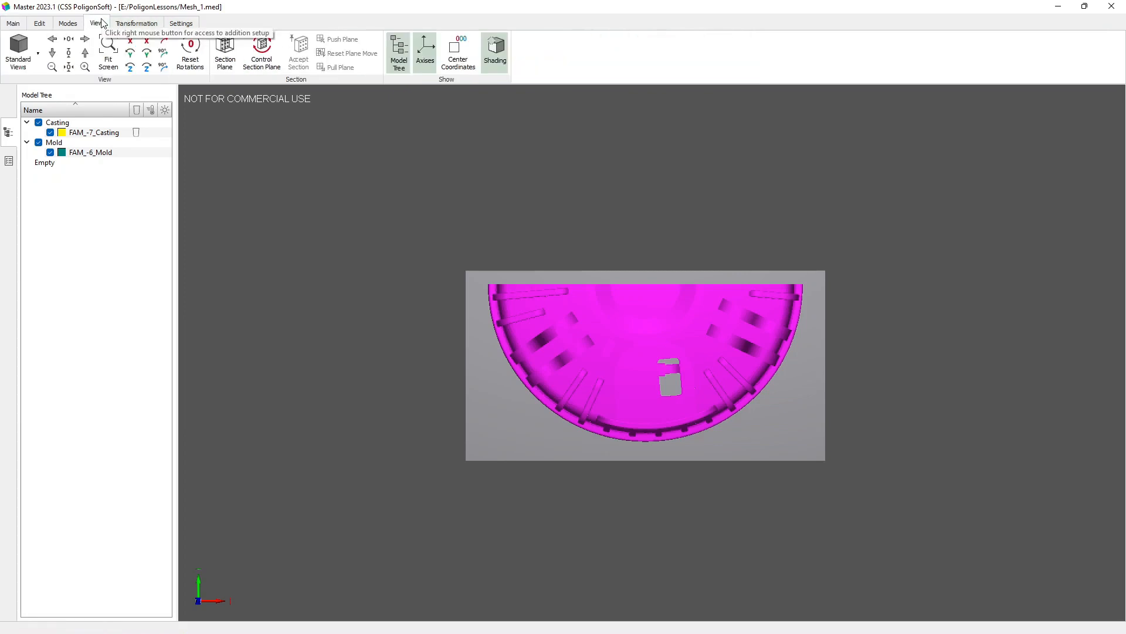
{"action": "left_click_drag", "start_coordinate": [769, 380], "coordinate": [732, 396]}
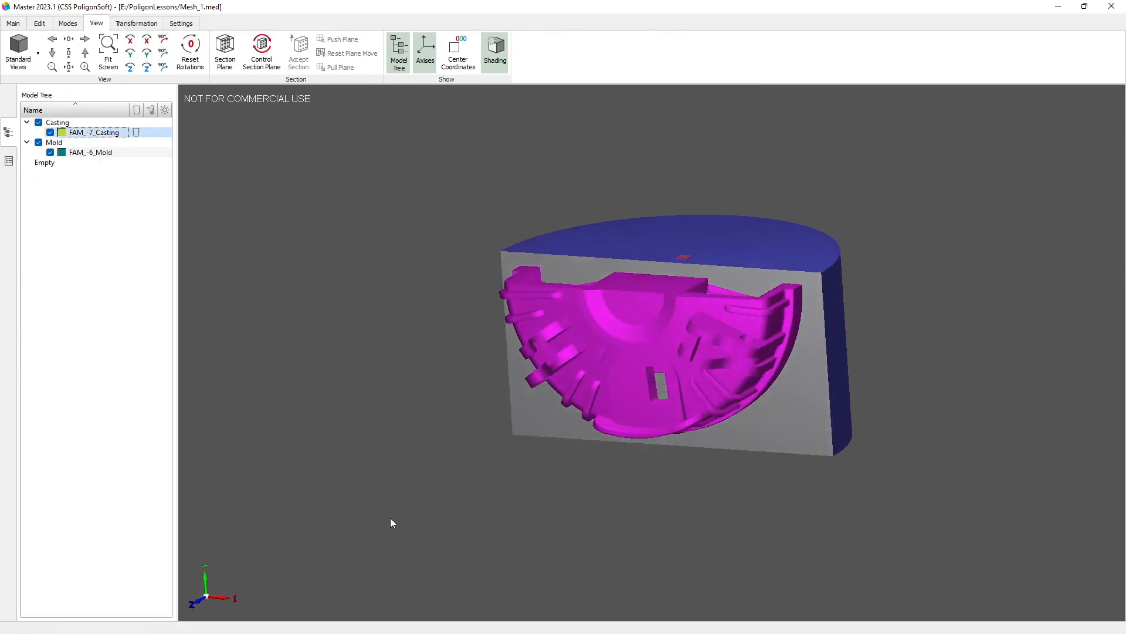
{"action": "left_click", "coordinate": [259, 60]}
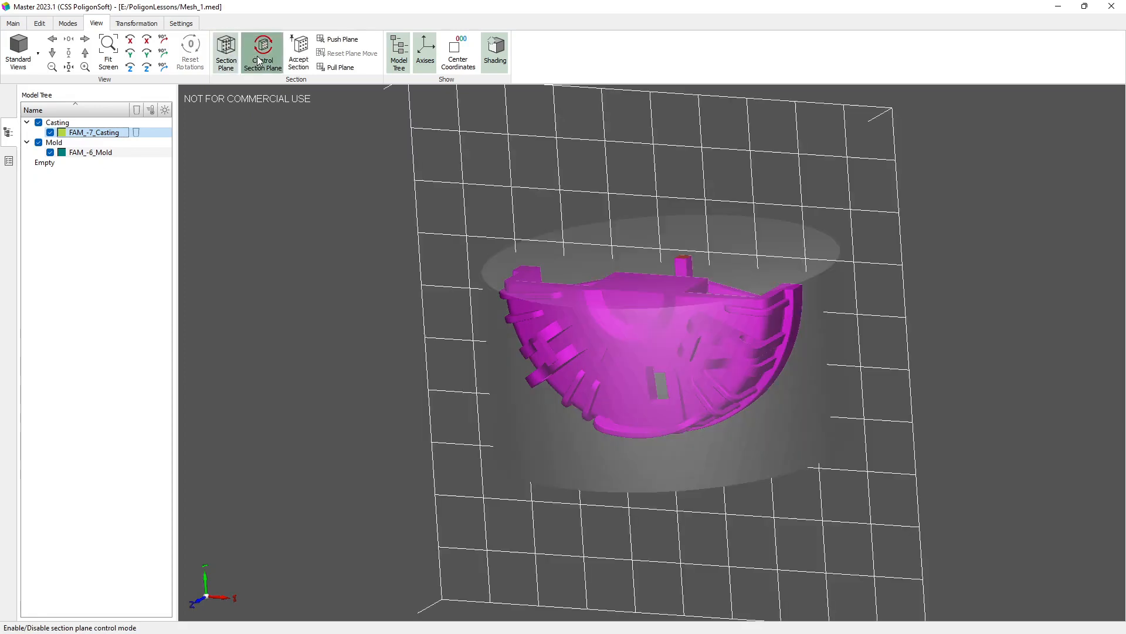
{"action": "left_click", "coordinate": [163, 53]}
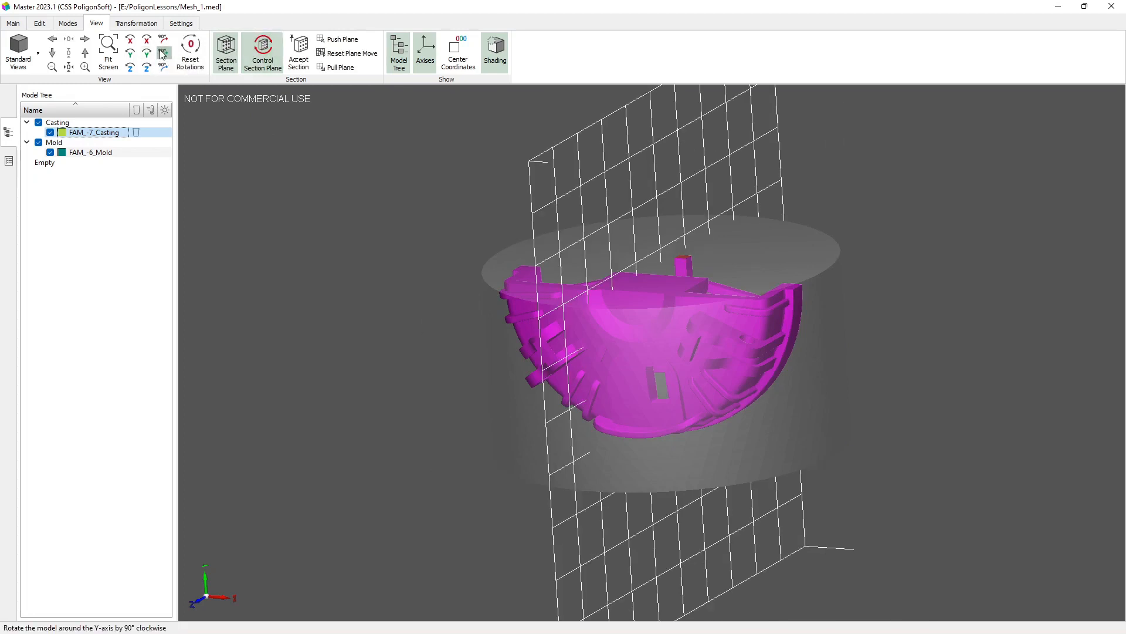
{"action": "left_click", "coordinate": [37, 53]}
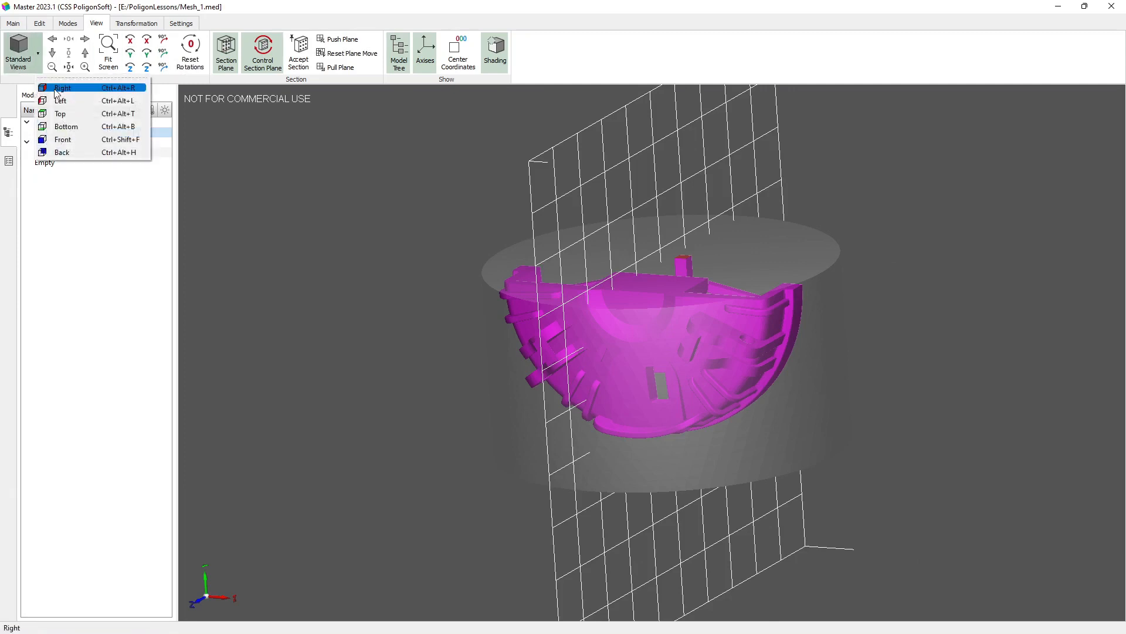
{"action": "left_click", "coordinate": [58, 115]}
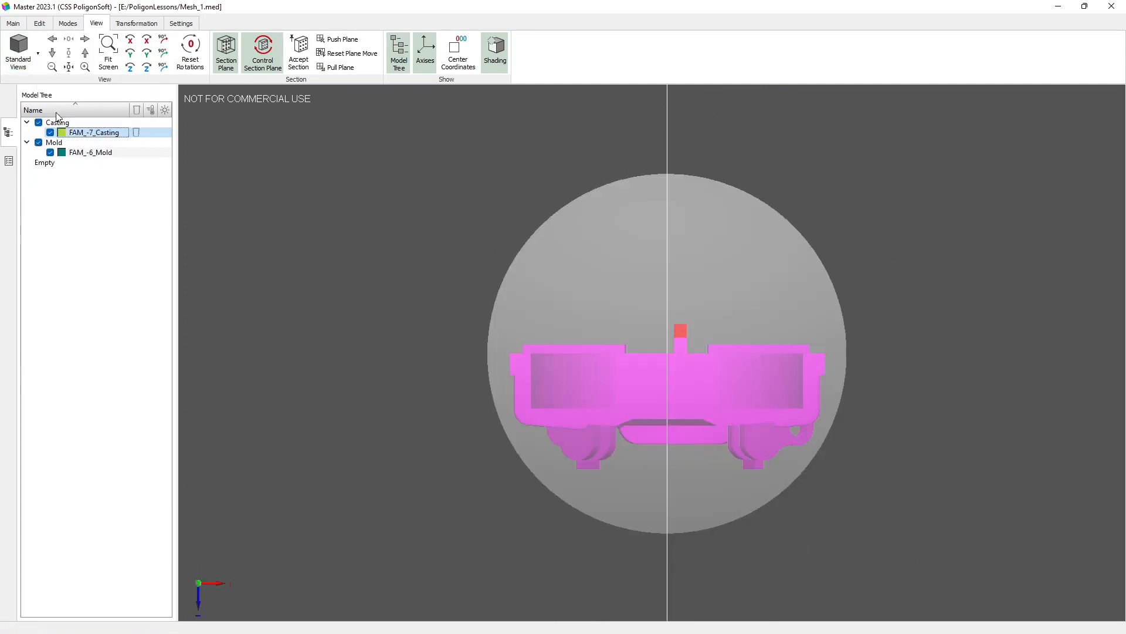
Step: Pull the section plane over to the middle of the sprue and accept the section
{"action": "left_click", "coordinate": [328, 69]}
{"action": "left_click", "coordinate": [329, 69]}
{"action": "left_click", "coordinate": [329, 69]}
{"action": "left_click", "coordinate": [329, 69]}
{"action": "left_click", "coordinate": [328, 70]}
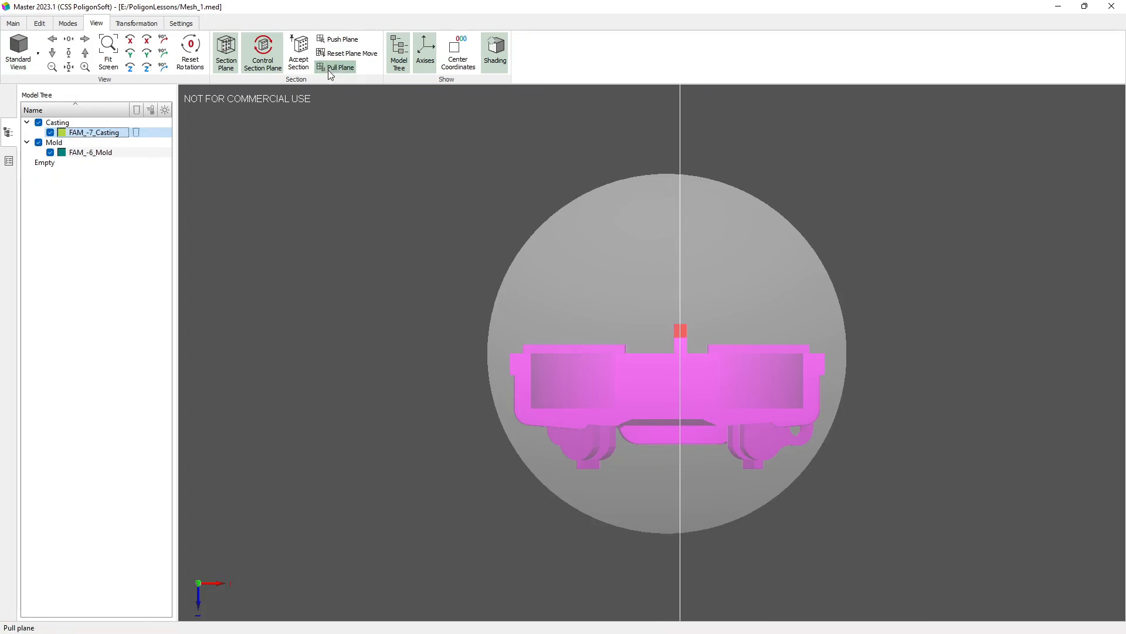
{"action": "left_click", "coordinate": [298, 54]}
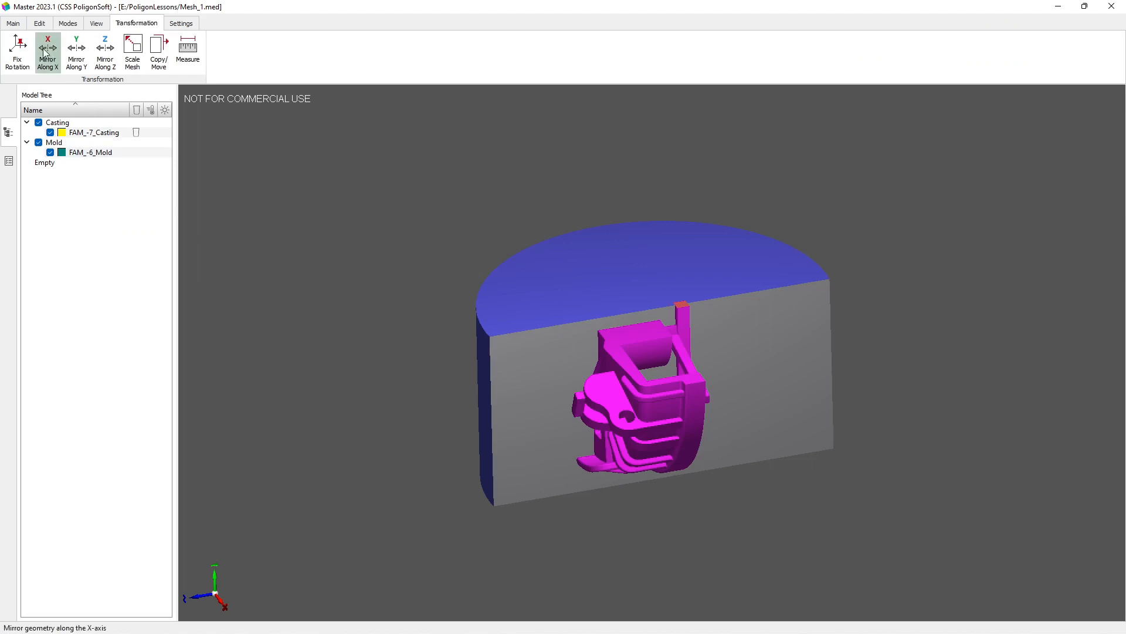
Step: Run the mesh quality check and examine where the bad elements lie on the model
{"action": "left_click", "coordinate": [40, 23]}
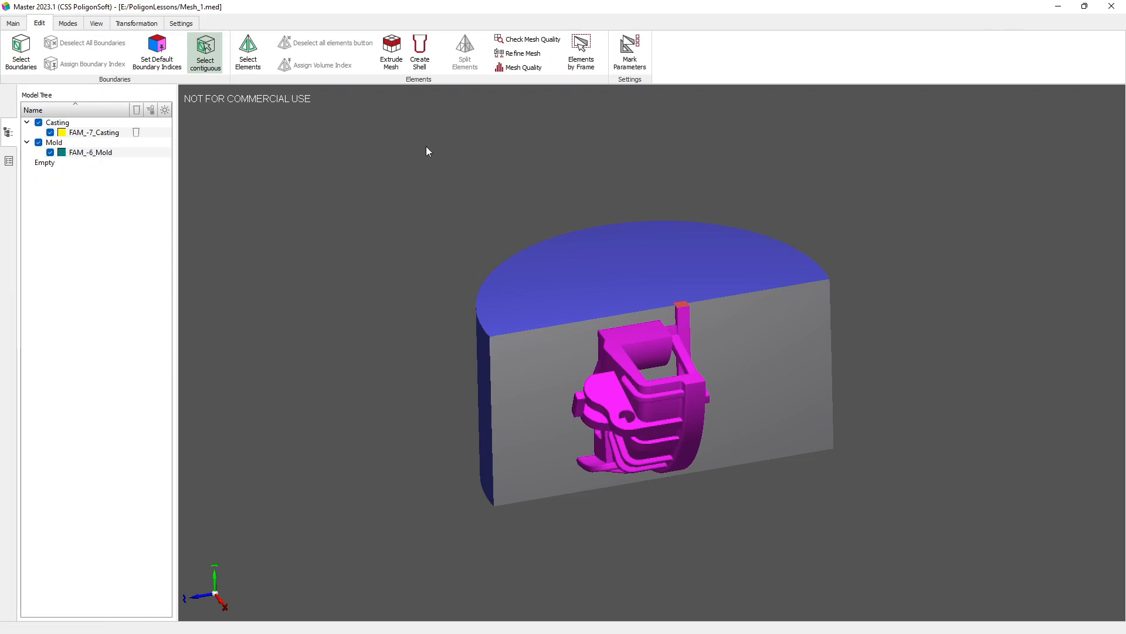
{"action": "left_click", "coordinate": [523, 41]}
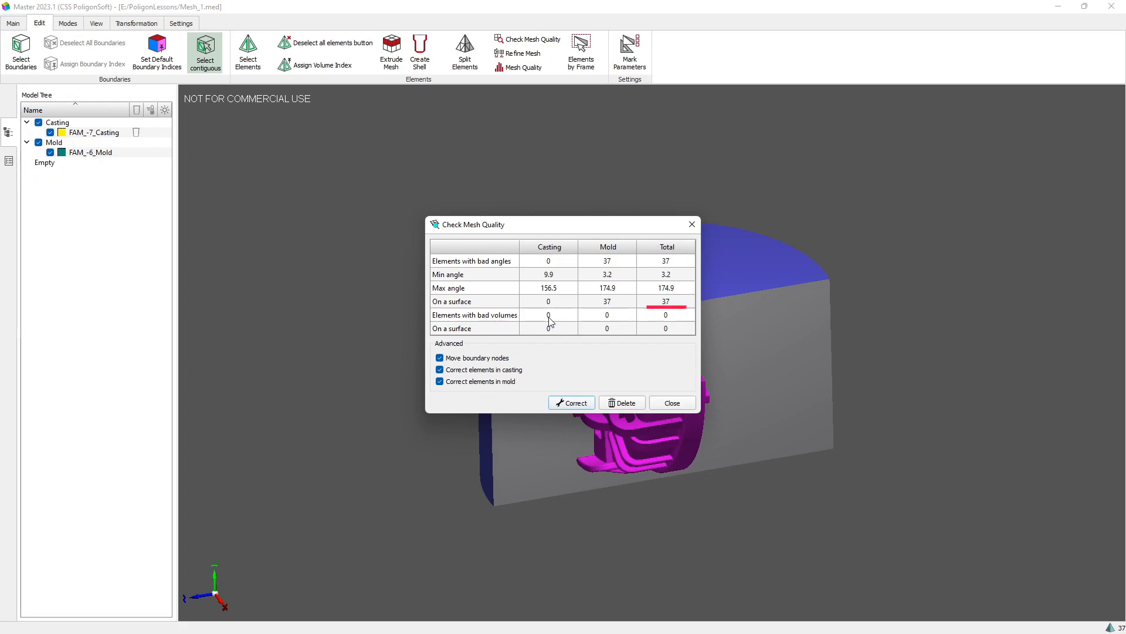
{"action": "left_click", "coordinate": [670, 404]}
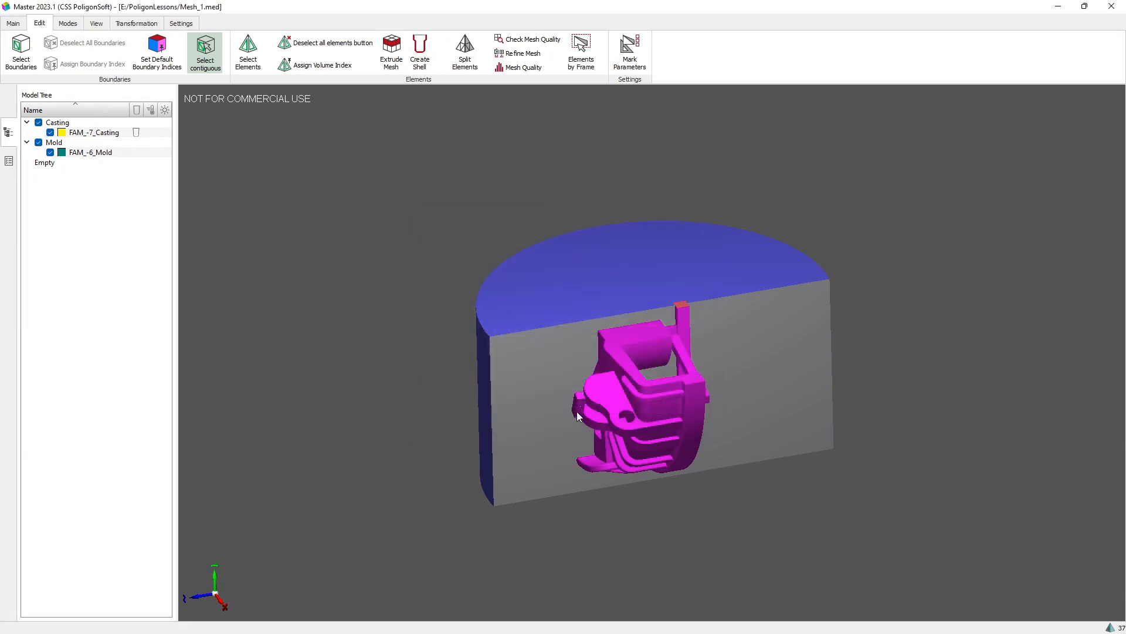
{"action": "scroll", "coordinate": [581, 404], "scroll_direction": "up", "scroll_amount": 6}
{"action": "mouse_move", "coordinate": [626, 414]}
{"action": "left_mouse_down"}
{"action": "mouse_move", "coordinate": [667, 413]}
{"action": "mouse_move", "coordinate": [711, 441]}
{"action": "mouse_move", "coordinate": [532, 373]}
{"action": "mouse_move", "coordinate": [569, 376]}
{"action": "mouse_move", "coordinate": [601, 417]}
{"action": "mouse_move", "coordinate": [564, 412]}
{"action": "left_mouse_up"}
{"action": "scroll", "coordinate": [569, 375], "scroll_direction": "up", "scroll_amount": 6}
{"action": "scroll", "coordinate": [561, 412], "scroll_direction": "down", "scroll_amount": 10}
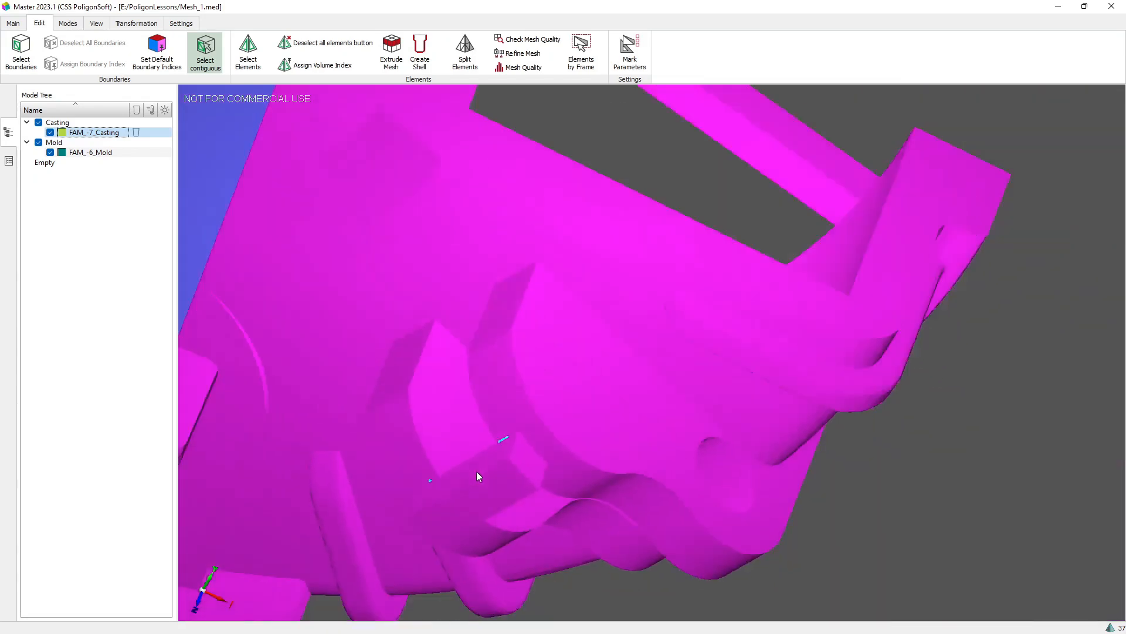
{"action": "scroll", "coordinate": [477, 477], "scroll_direction": "down", "scroll_amount": 2}
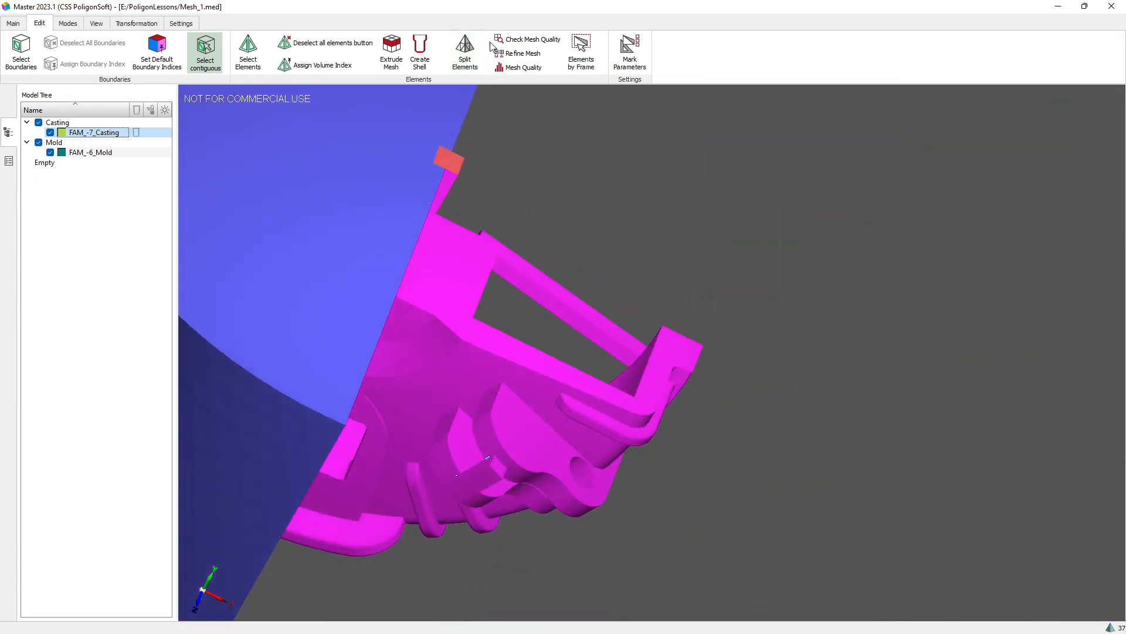
Step: Correct the bad mesh elements in the casting and mold, allowing boundary nodes to move
{"action": "left_click", "coordinate": [509, 39]}
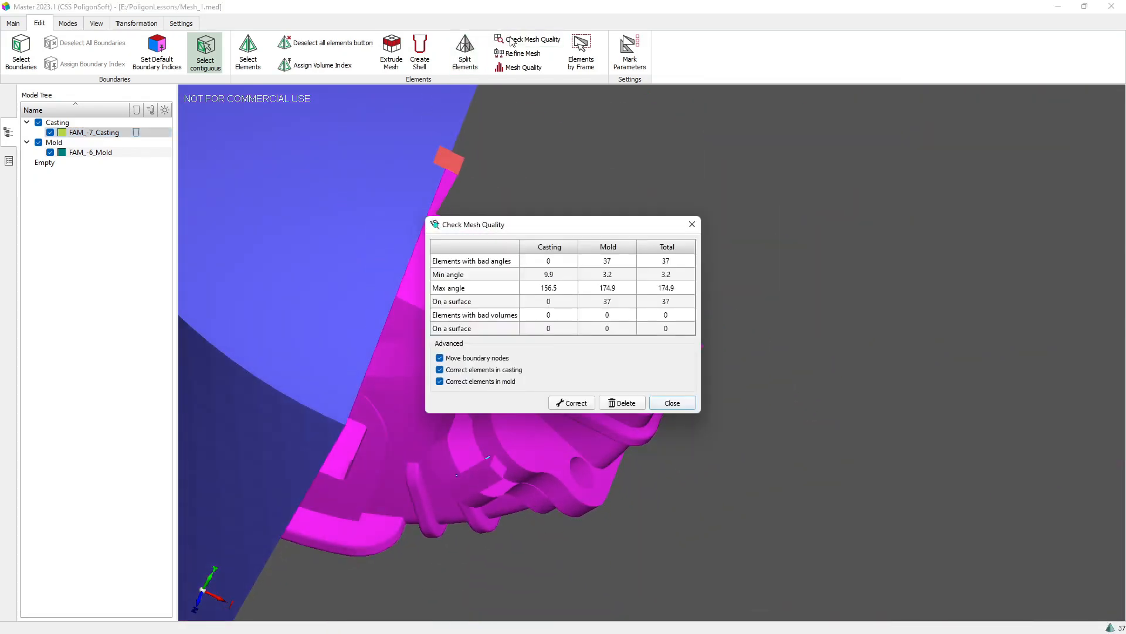
{"action": "left_click", "coordinate": [582, 408]}
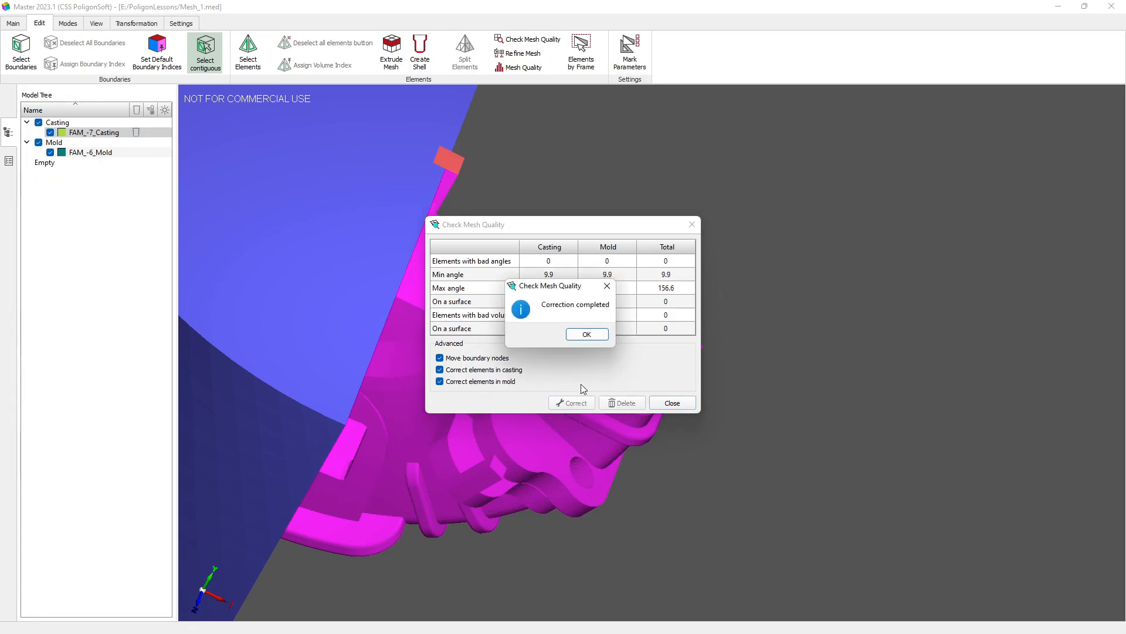
{"action": "left_click", "coordinate": [584, 334]}
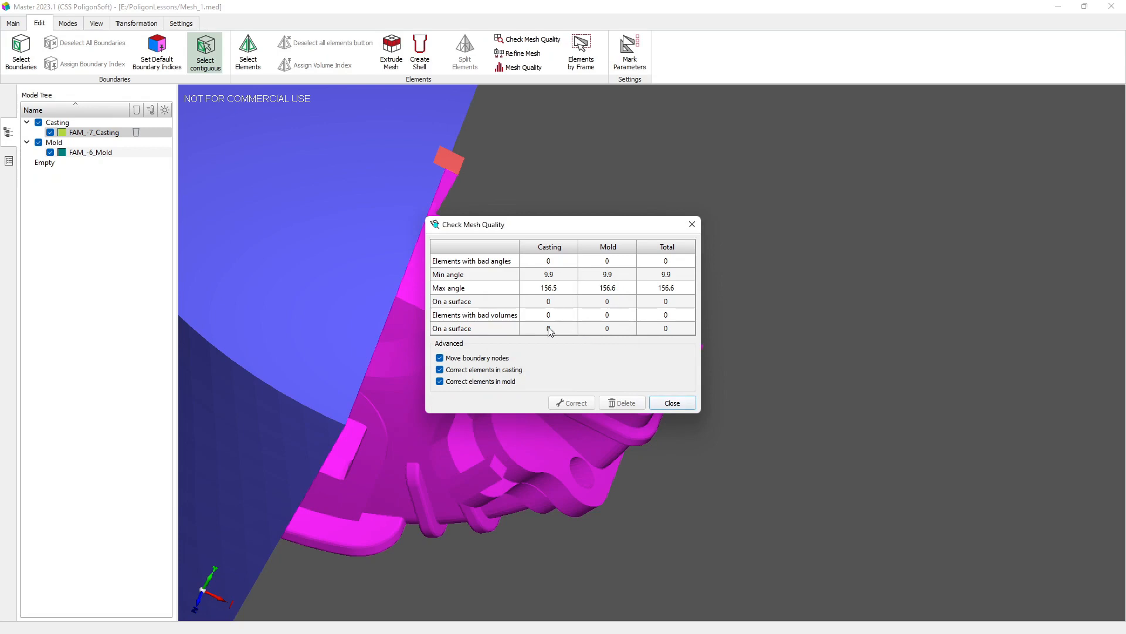
{"action": "left_click", "coordinate": [660, 405]}
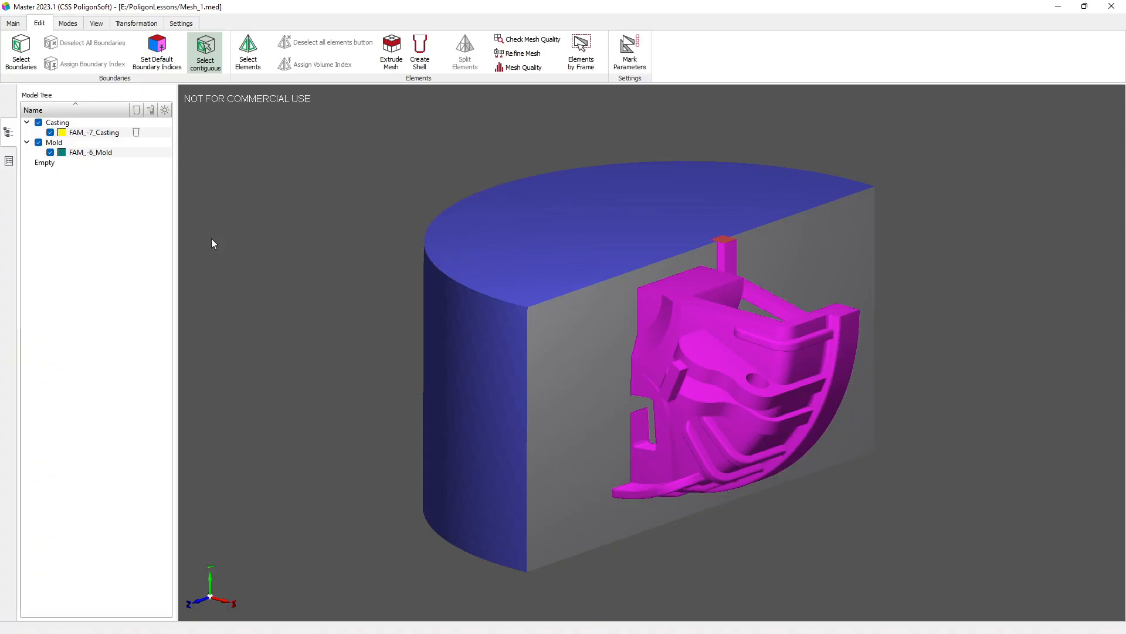
Step: Open the simulation parameters, set the alloy temperature to 1580 °C, and keep the mold and ambient temperatures at 20 °C
{"action": "left_click", "coordinate": [9, 26]}
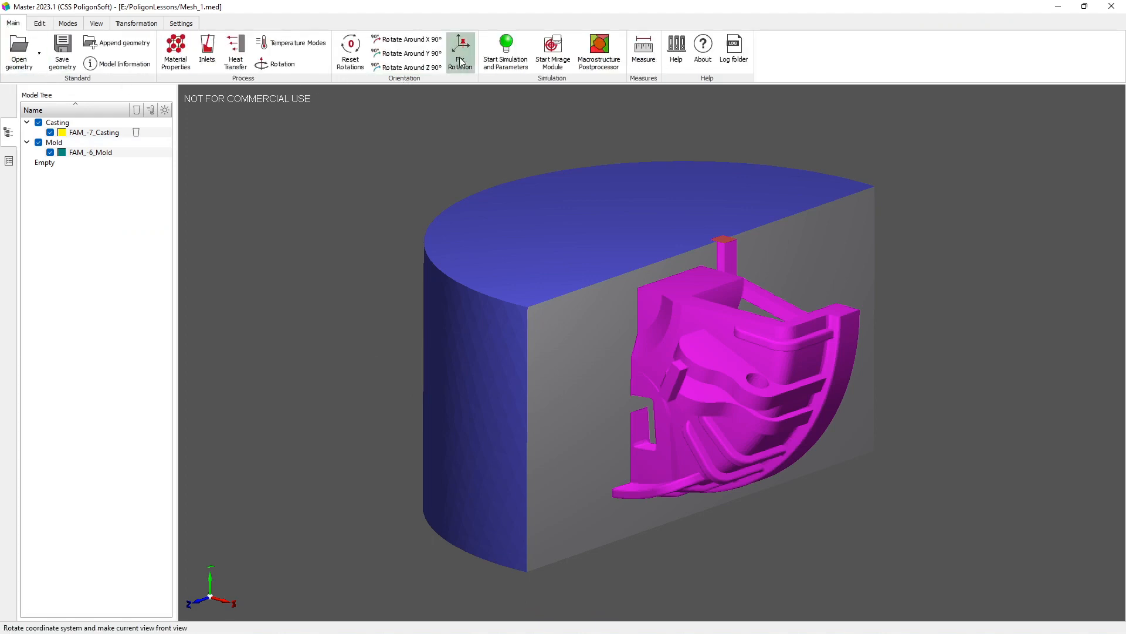
{"action": "left_click", "coordinate": [493, 57]}
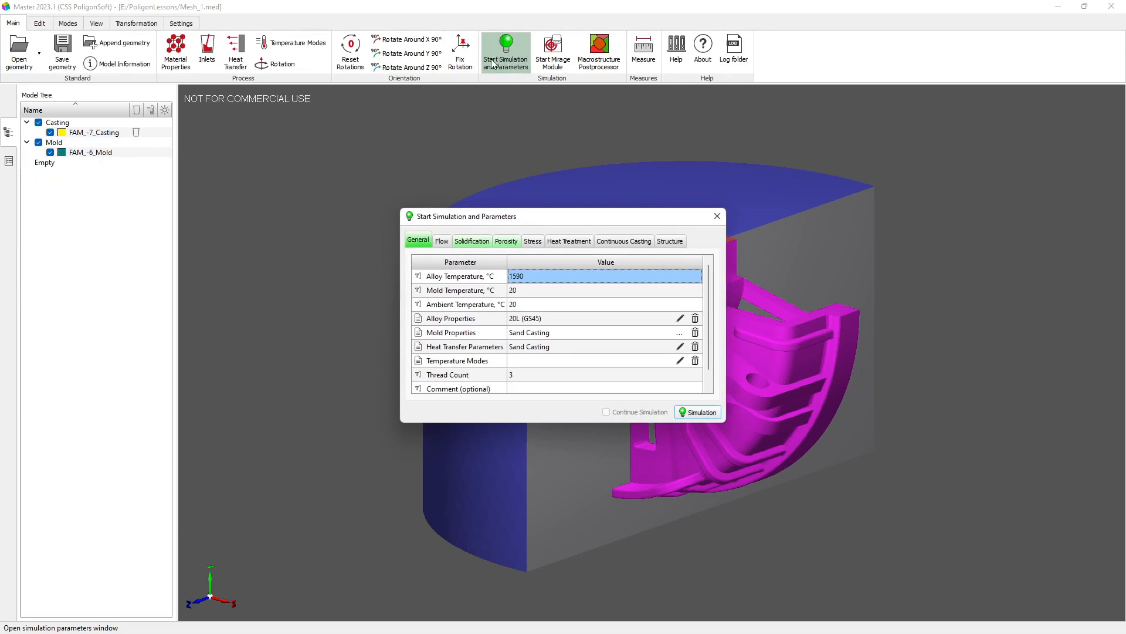
{"action": "double_click", "coordinate": [524, 275]}
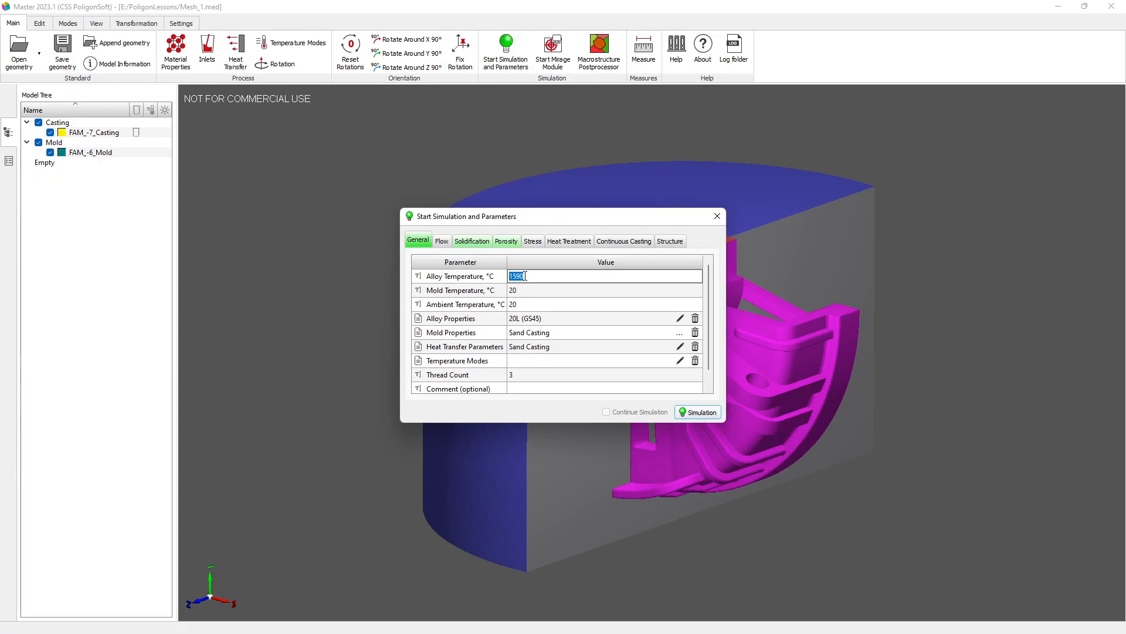
{"action": "type", "text": "1580"}
{"action": "double_click", "coordinate": [521, 291]}
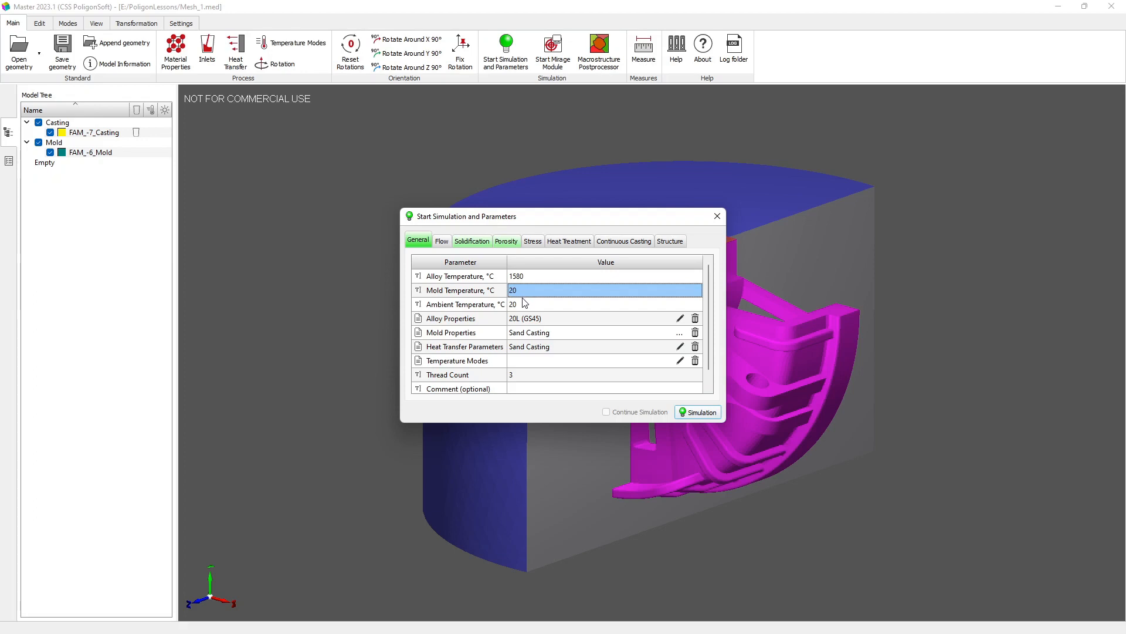
{"action": "double_click", "coordinate": [525, 304]}
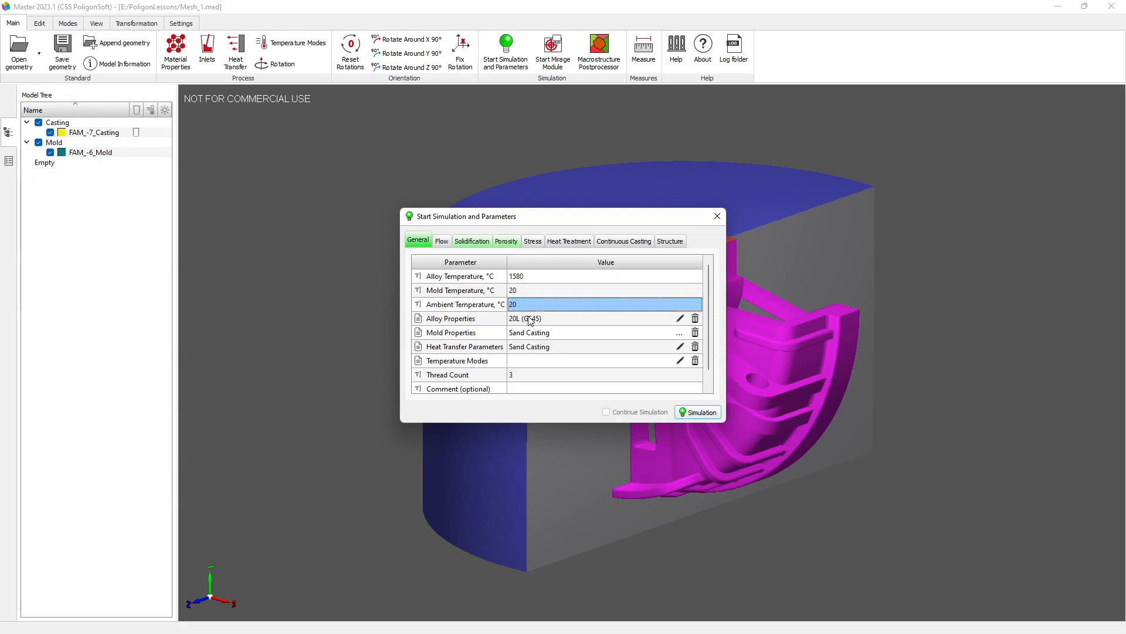
Step: Set the simulation's thread count to 4
{"action": "left_click", "coordinate": [524, 378]}
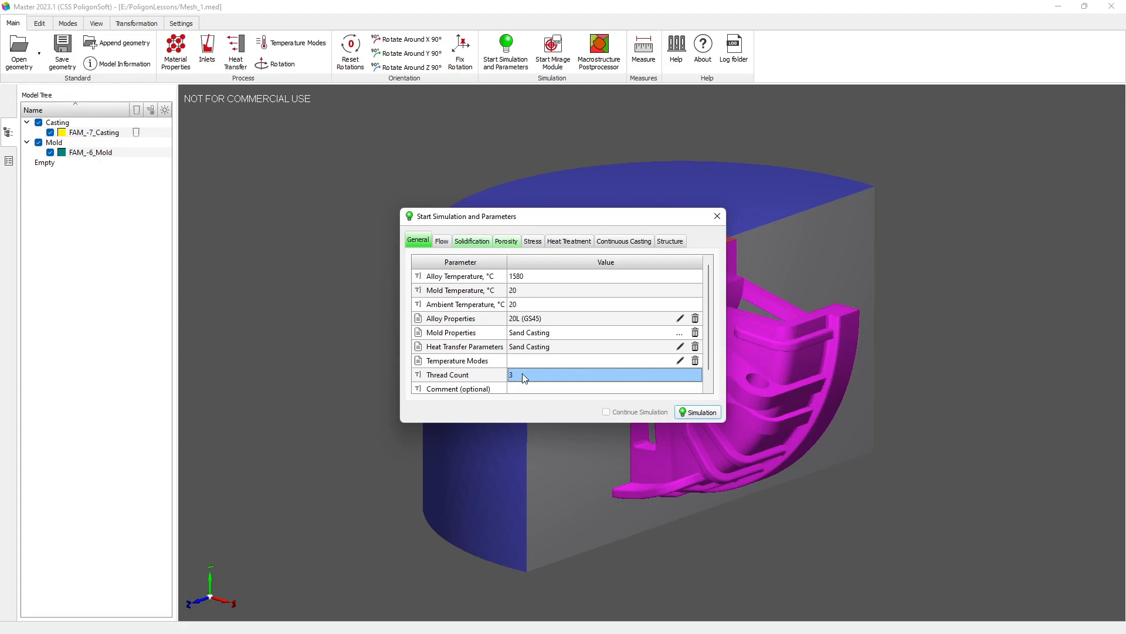
{"action": "double_click", "coordinate": [522, 375]}
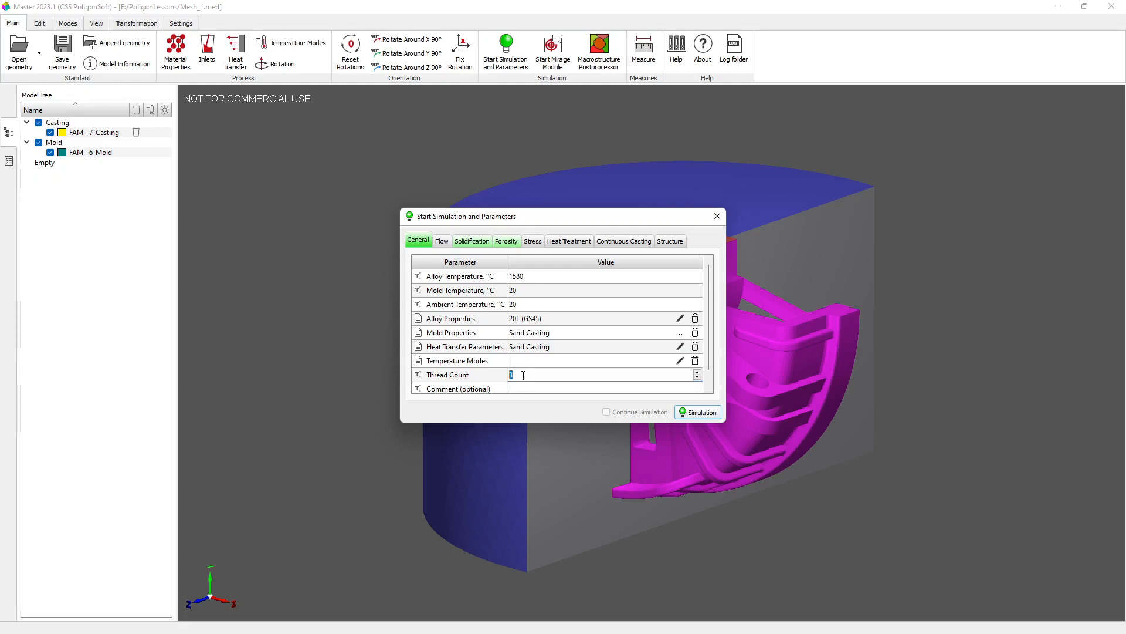
{"action": "type", "text": "4"}
{"action": "left_click", "coordinate": [522, 386]}
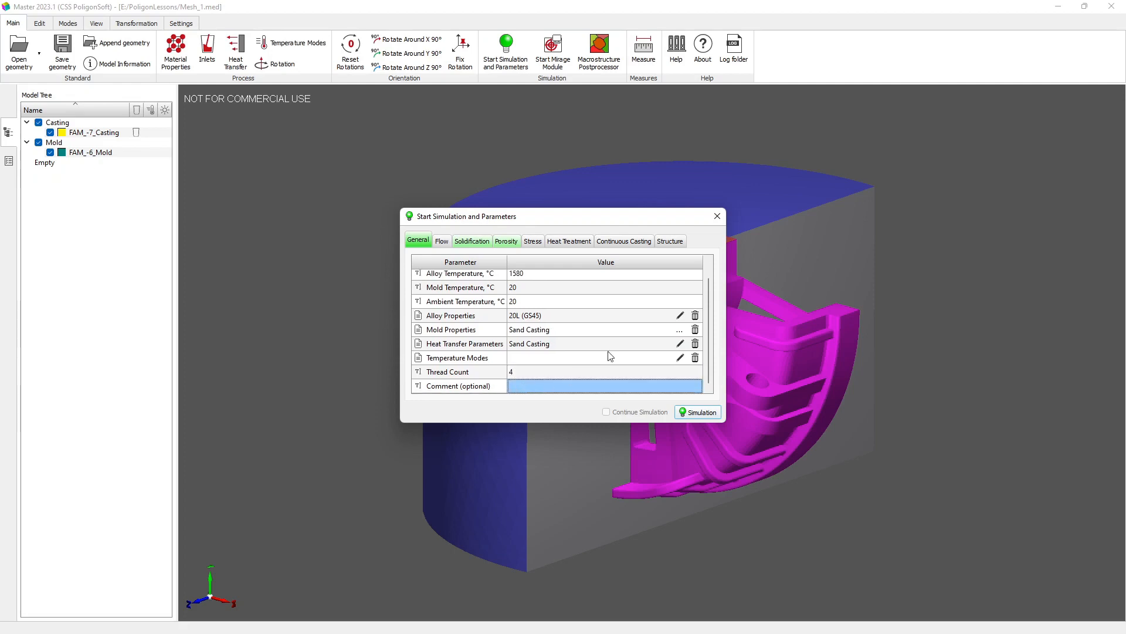
Step: Clear the alloy properties and import 20L (GS45).pmat again from the database's Steel folder
{"action": "left_click", "coordinate": [695, 316]}
{"action": "left_click", "coordinate": [549, 329]}
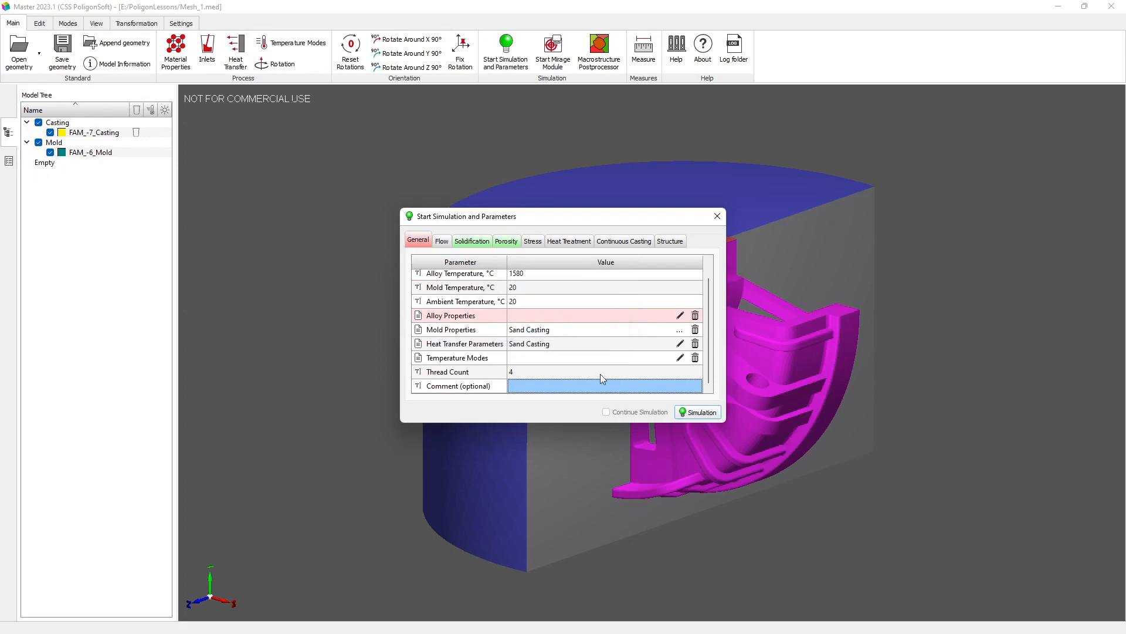
{"action": "left_click", "coordinate": [680, 317]}
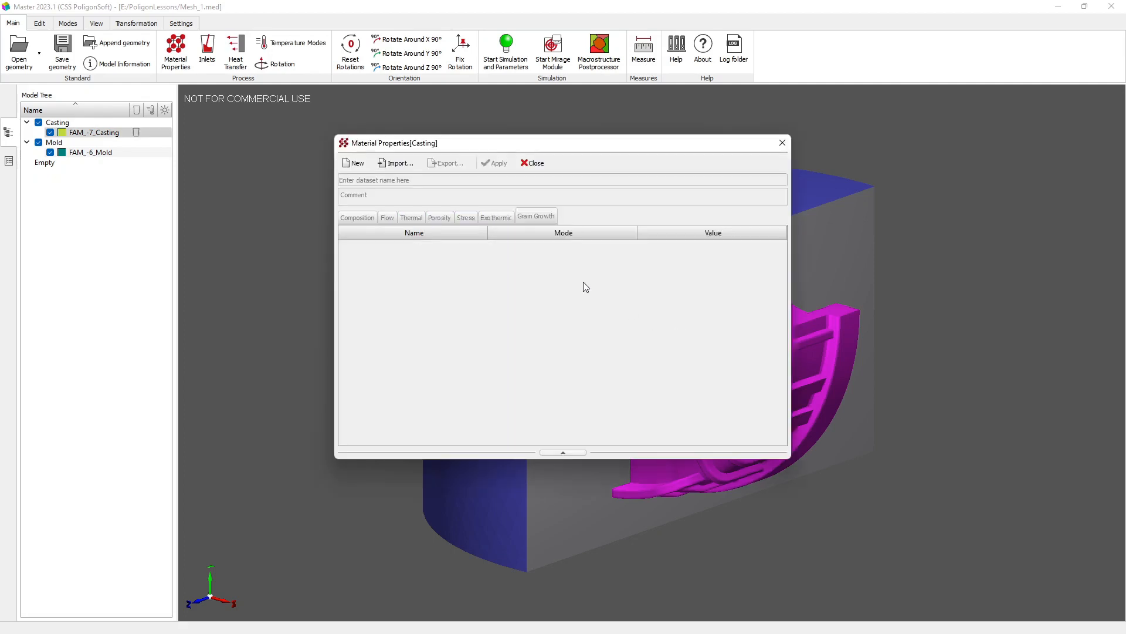
{"action": "left_click", "coordinate": [396, 163]}
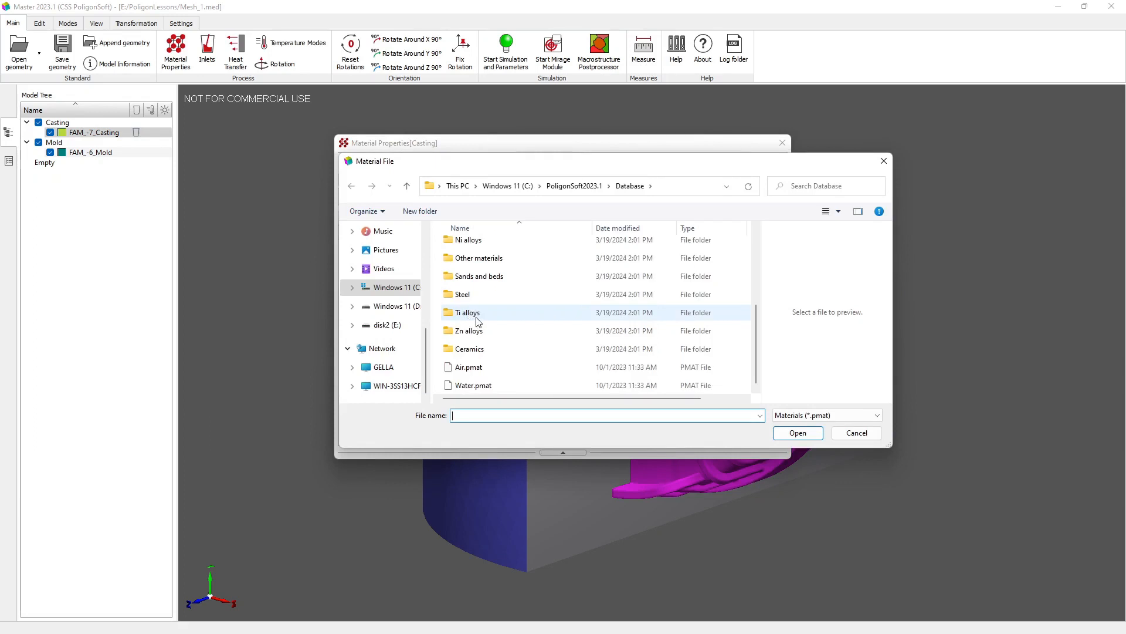
{"action": "double_click", "coordinate": [466, 295]}
{"action": "scroll", "coordinate": [486, 328], "scroll_direction": "down", "scroll_amount": 5}
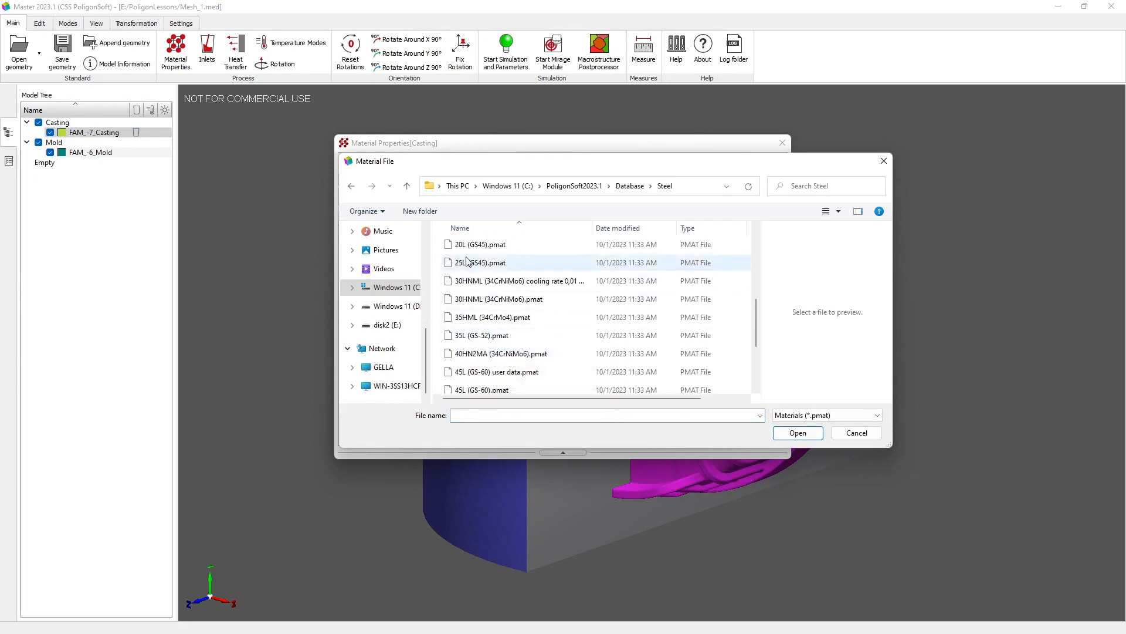
{"action": "left_click", "coordinate": [479, 244]}
{"action": "left_click", "coordinate": [806, 440]}
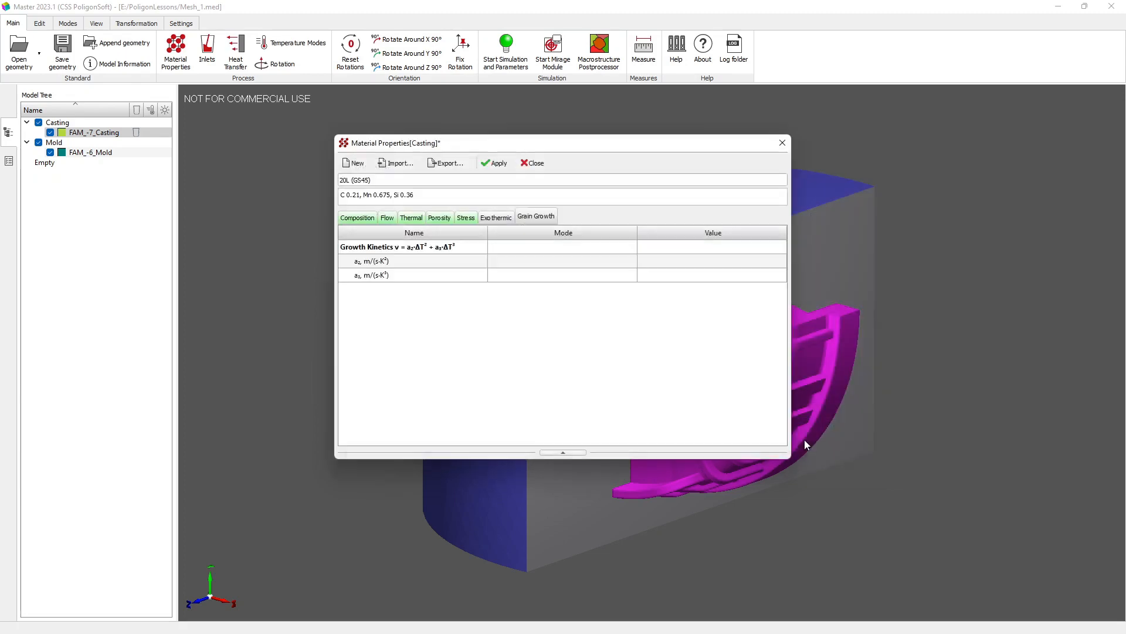
{"action": "left_click", "coordinate": [527, 165]}
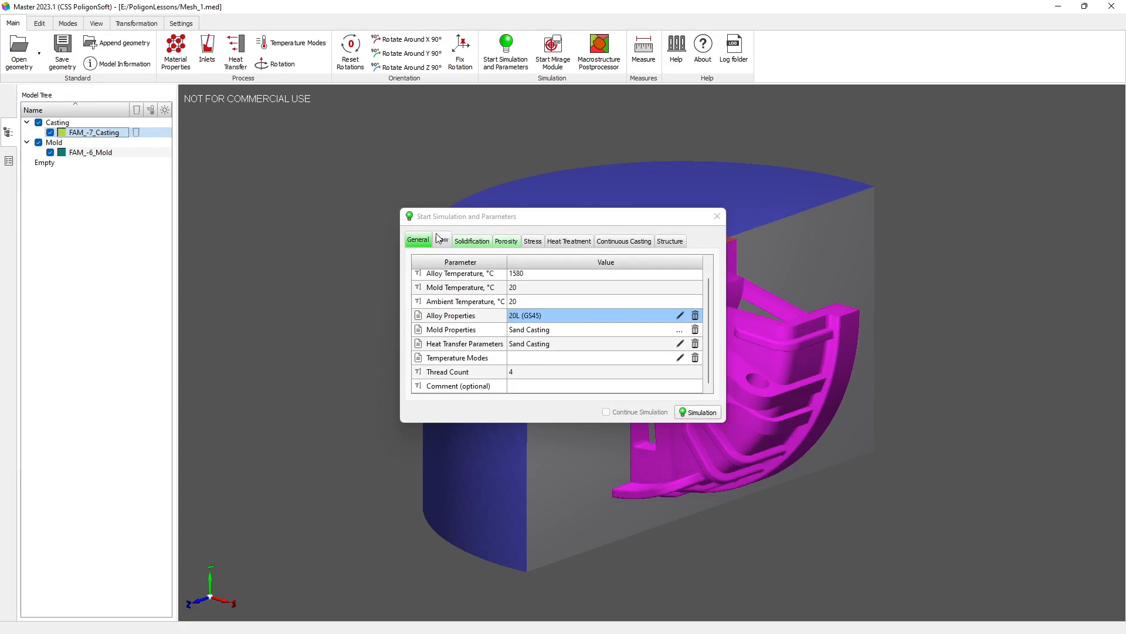
Step: Review the solidification settings, including the model switch, calculation and output timesteps, and available simulation stop conditions
{"action": "left_click", "coordinate": [472, 240]}
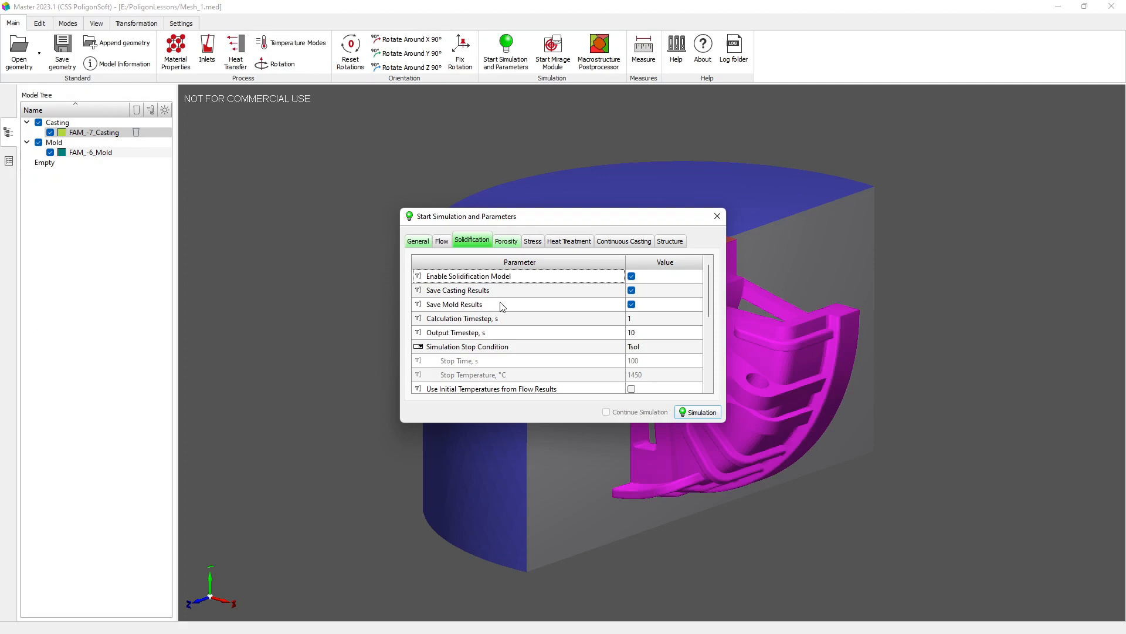
{"action": "left_click", "coordinate": [631, 276]}
{"action": "left_click", "coordinate": [632, 276]}
{"action": "left_click", "coordinate": [633, 319]}
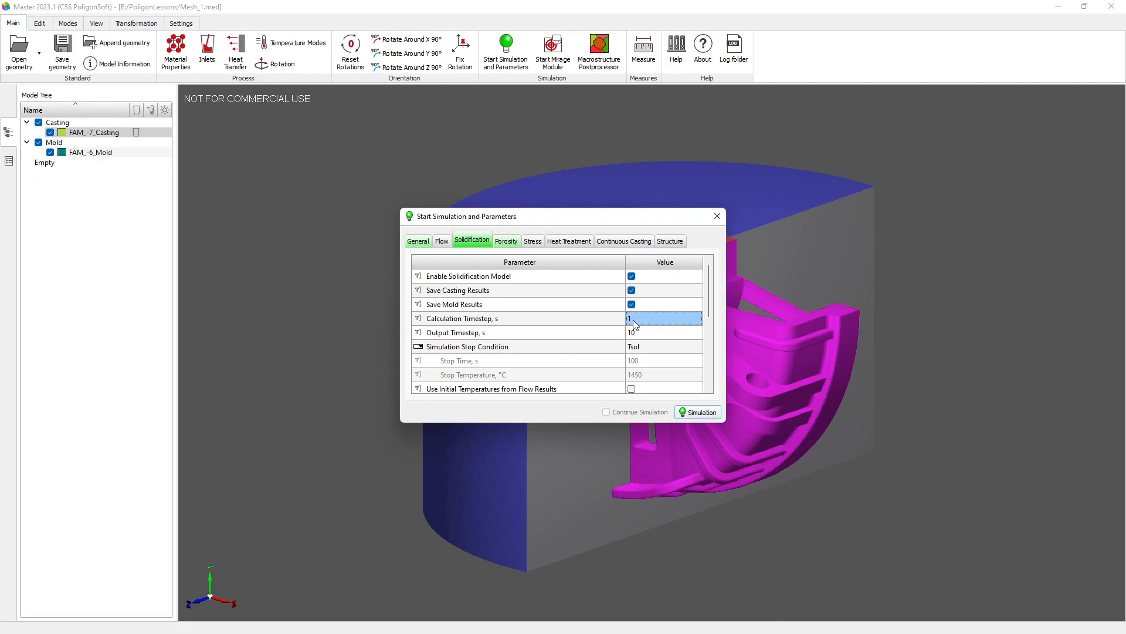
{"action": "left_click", "coordinate": [650, 336]}
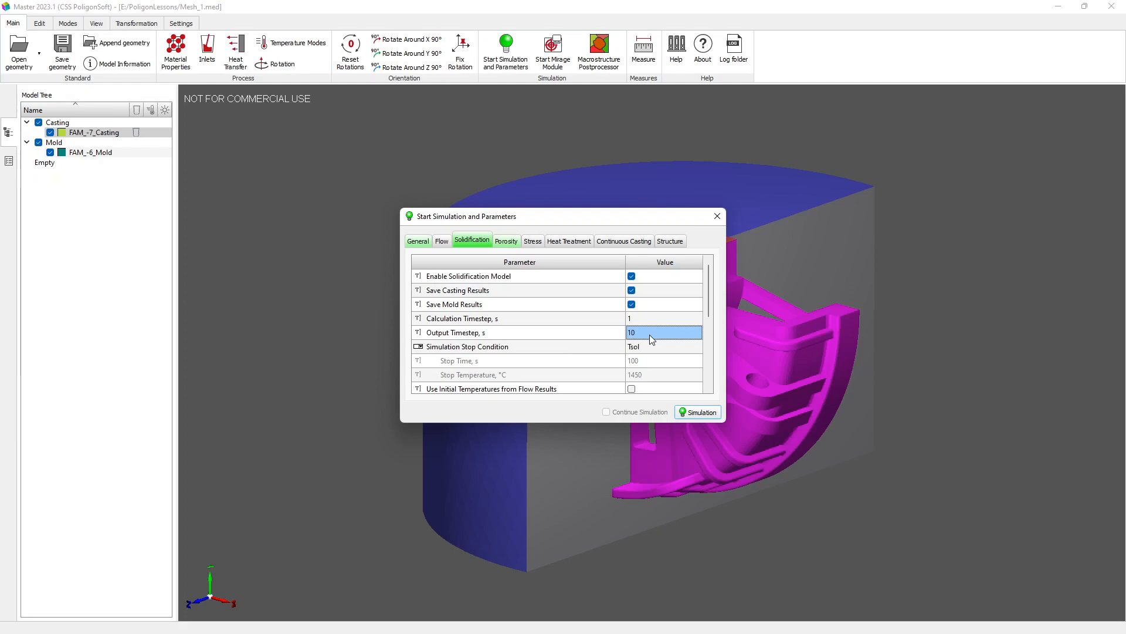
{"action": "left_click", "coordinate": [646, 347]}
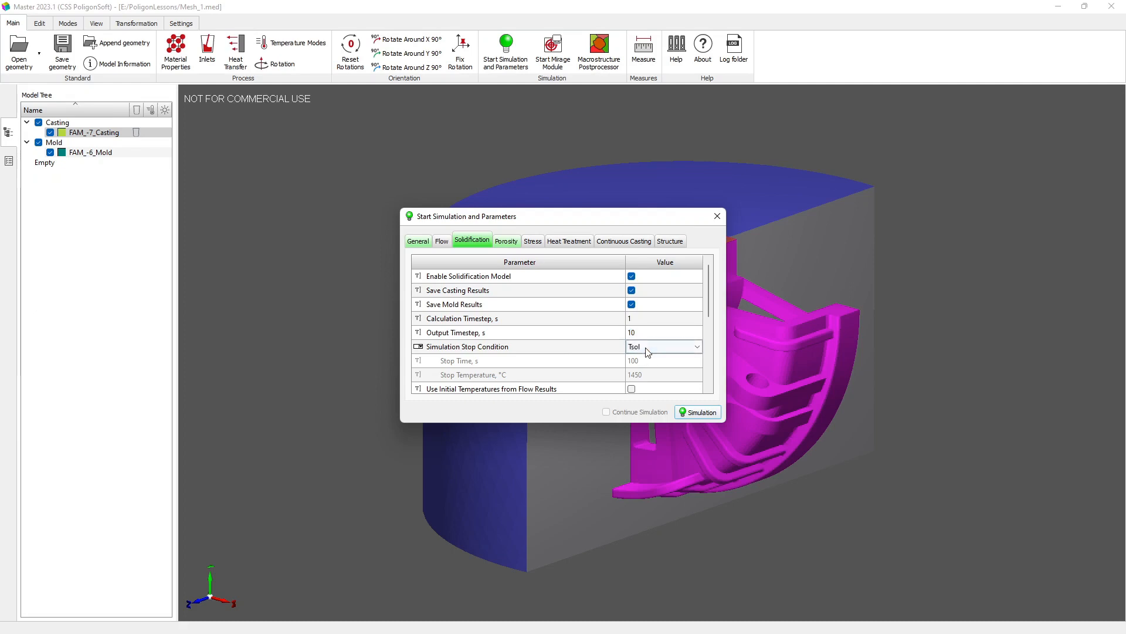
{"action": "left_click", "coordinate": [697, 348]}
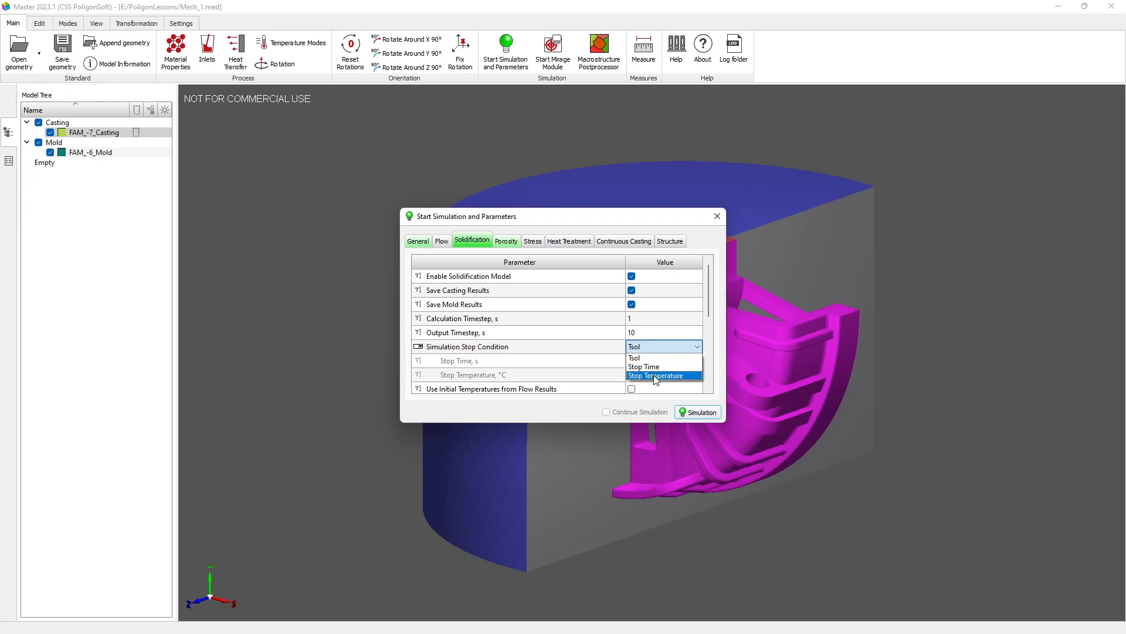
{"action": "left_click", "coordinate": [654, 345]}
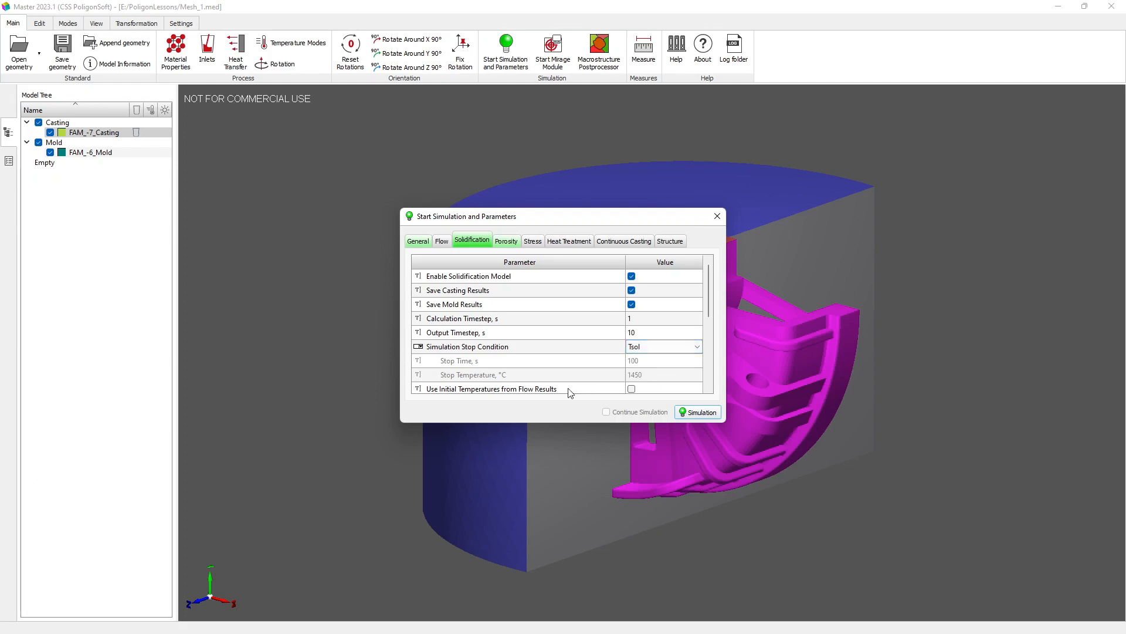
Step: Review the porosity settings and start the simulation, saving the geometry as Mesh_1.g3d in the PoligonLessons folder
{"action": "left_click", "coordinate": [507, 242]}
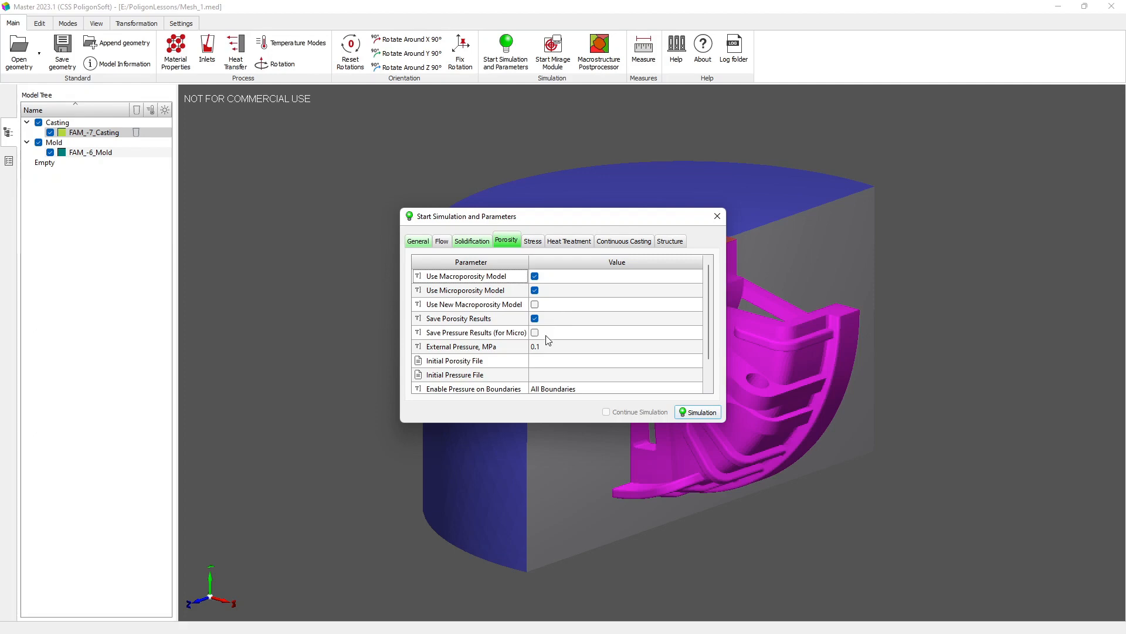
{"action": "scroll", "coordinate": [547, 340], "scroll_direction": "down", "scroll_amount": 1}
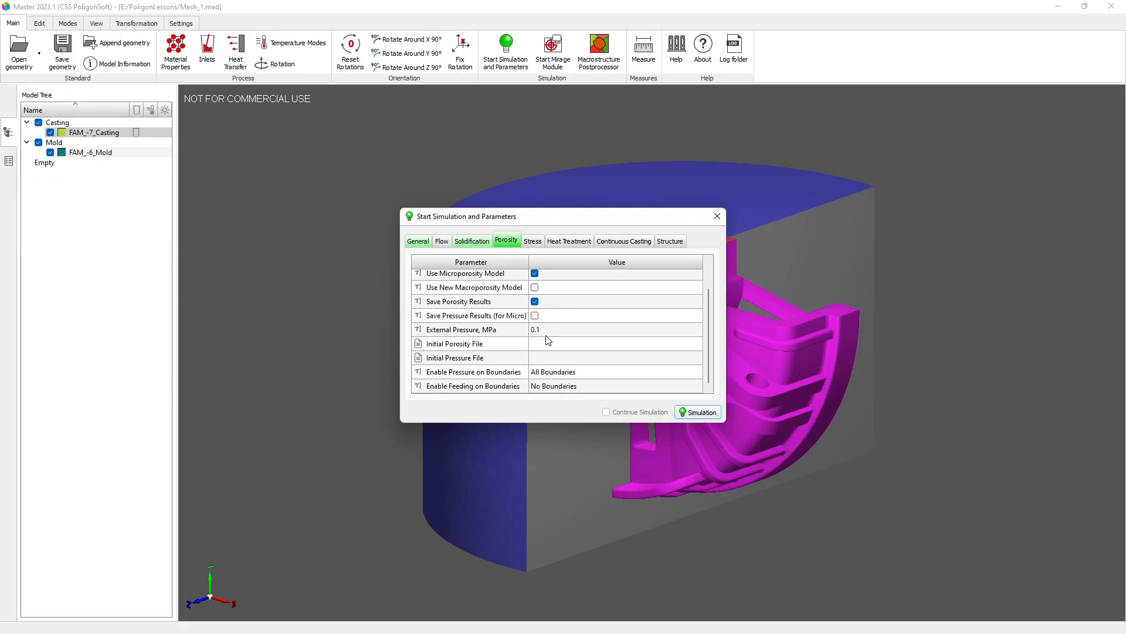
{"action": "left_click", "coordinate": [688, 415]}
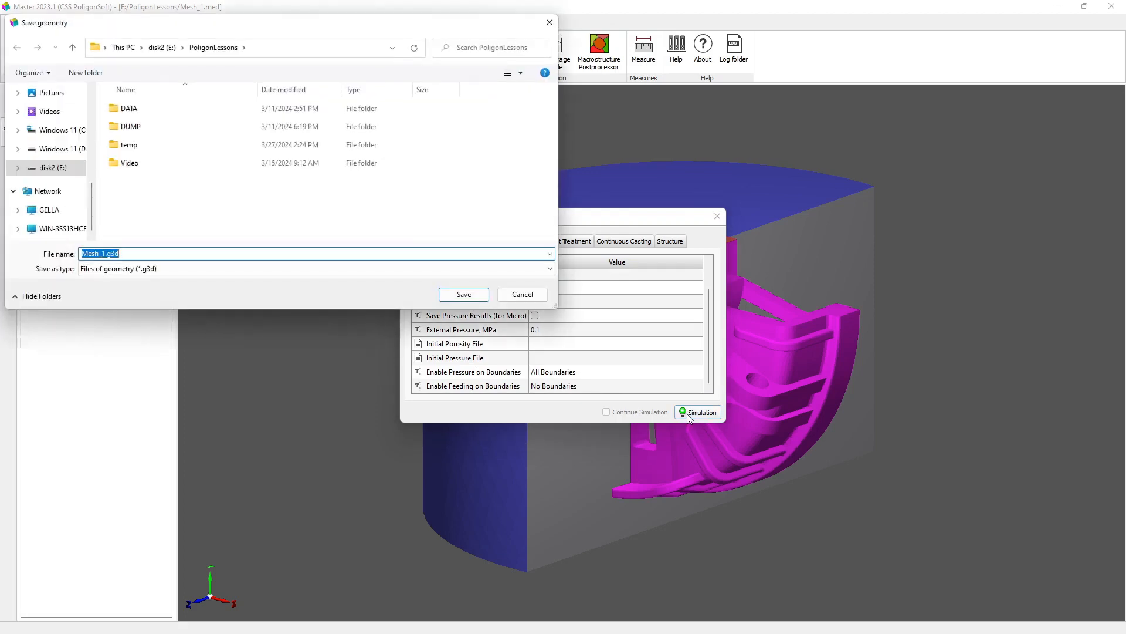
{"action": "left_click", "coordinate": [464, 295]}
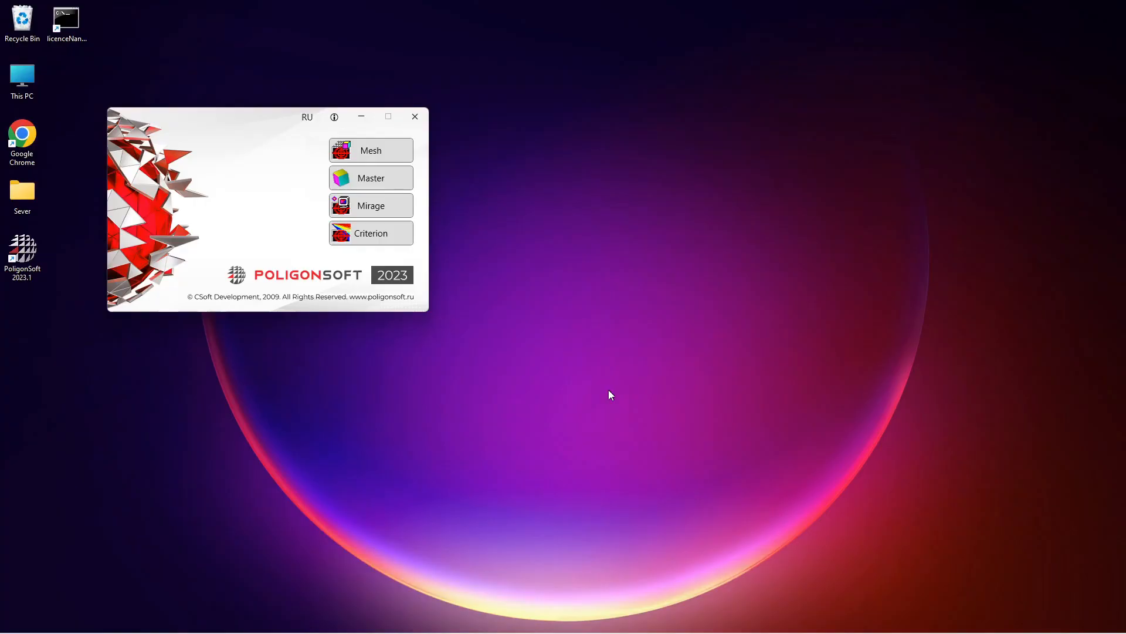
Step: Open Mirage and load the temperature results file Mesh_2_solid.CST from the PoligonLessons temp folder
{"action": "left_click", "coordinate": [392, 206]}
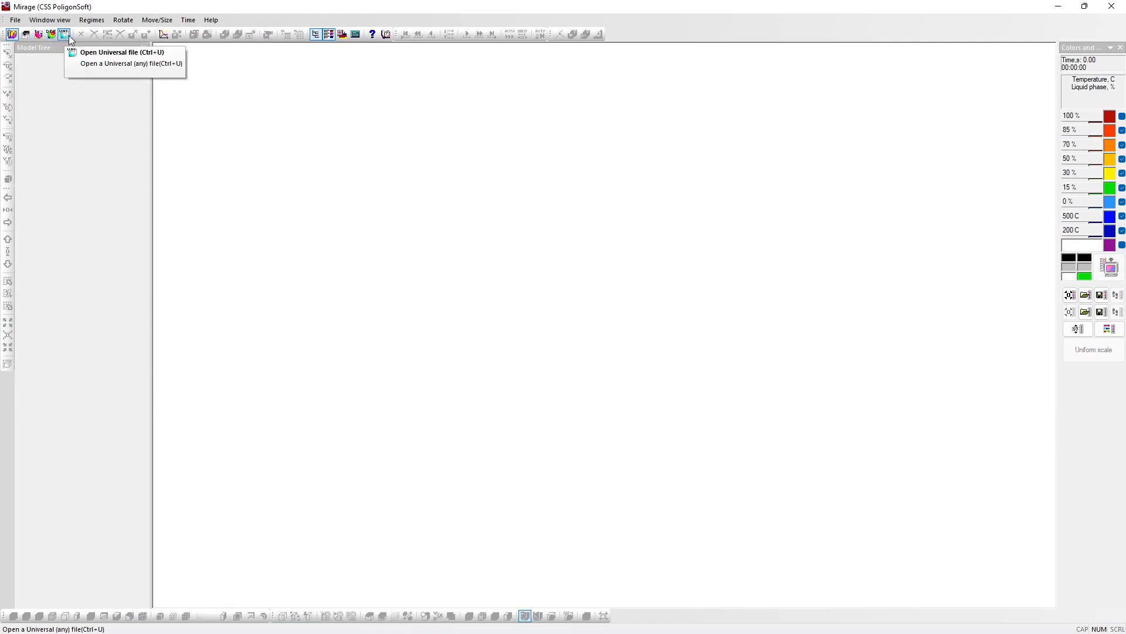
{"action": "left_click", "coordinate": [12, 38]}
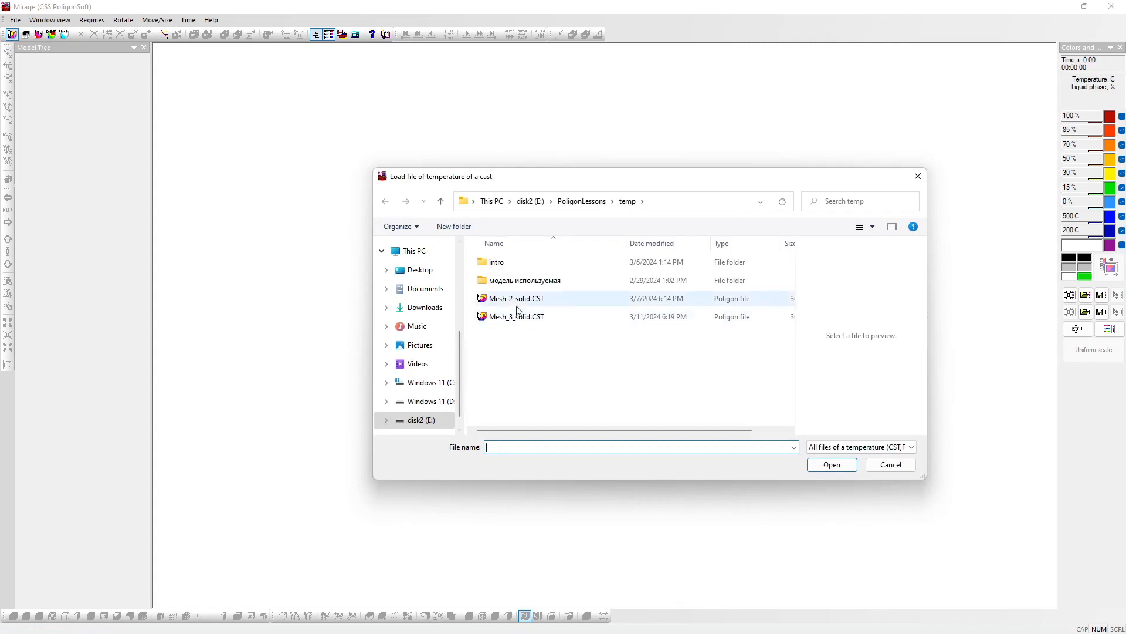
{"action": "left_click", "coordinate": [517, 300]}
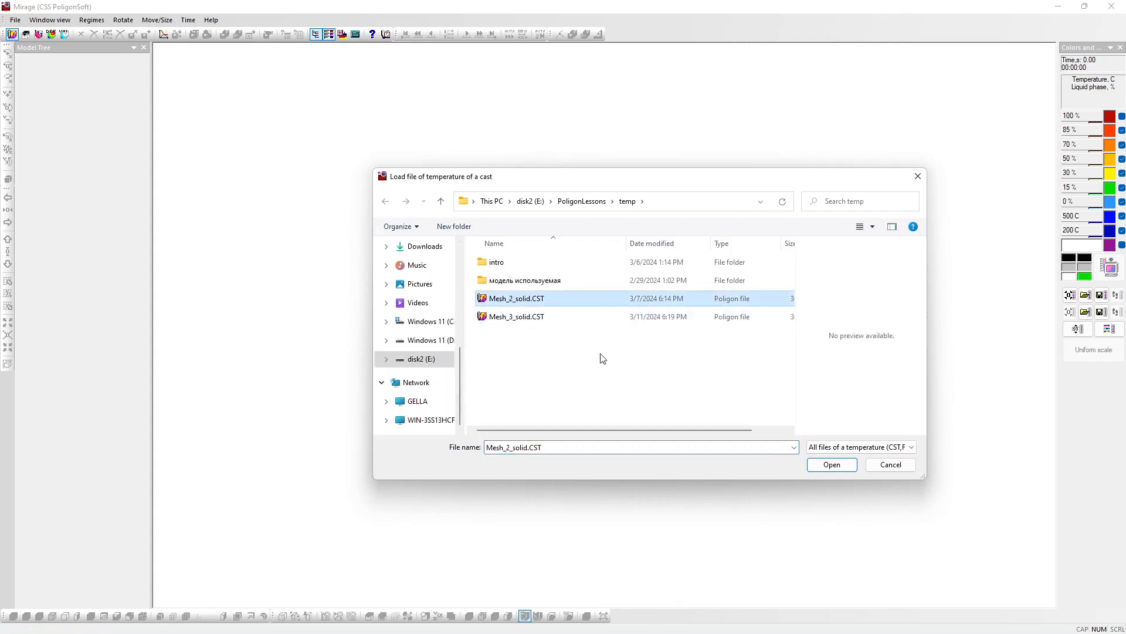
{"action": "left_click", "coordinate": [832, 469]}
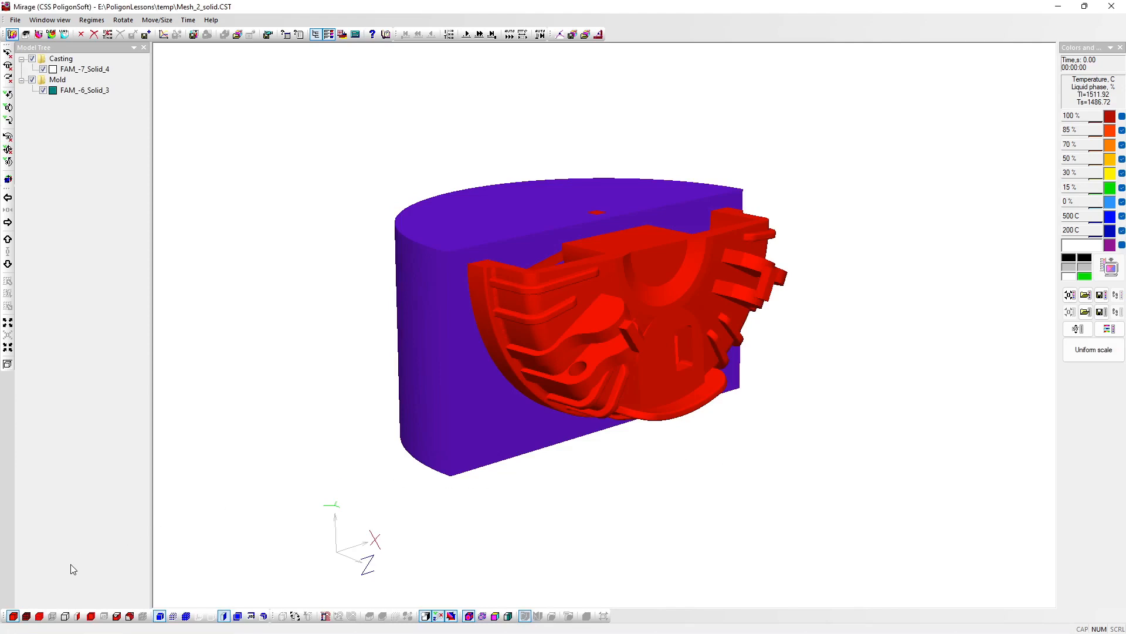
Step: Toggle the casting display modes and the mold's surface and section on and off to compare how the model is shown
{"action": "left_click", "coordinate": [27, 616]}
{"action": "left_click", "coordinate": [27, 616]}
{"action": "left_click", "coordinate": [68, 613]}
{"action": "left_click", "coordinate": [69, 611]}
{"action": "left_click", "coordinate": [225, 615]}
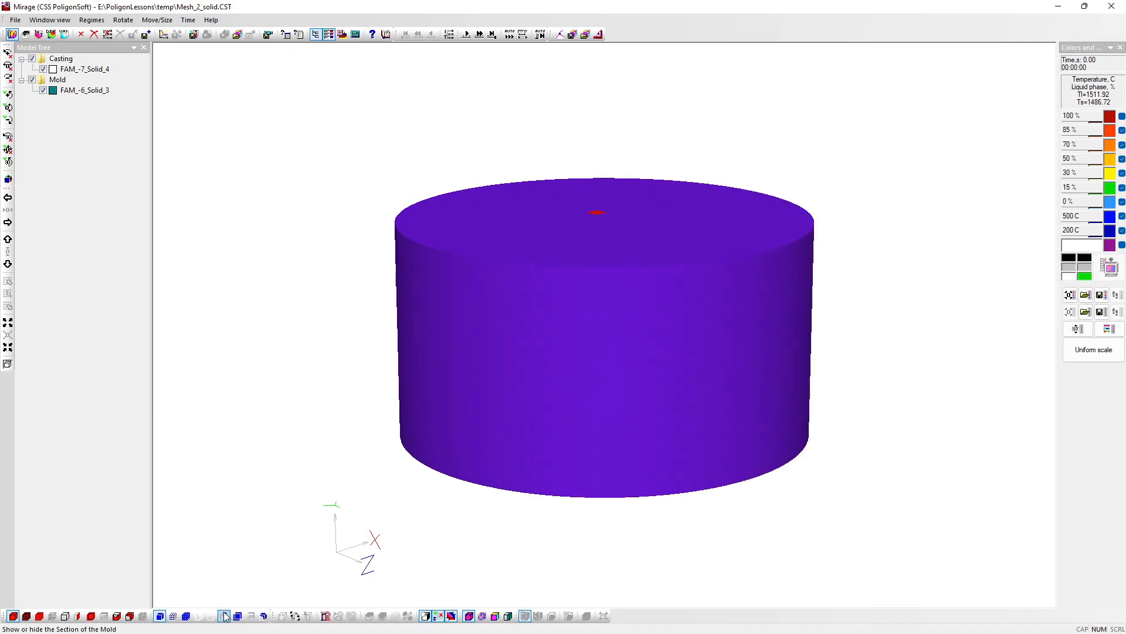
{"action": "left_click", "coordinate": [224, 615]}
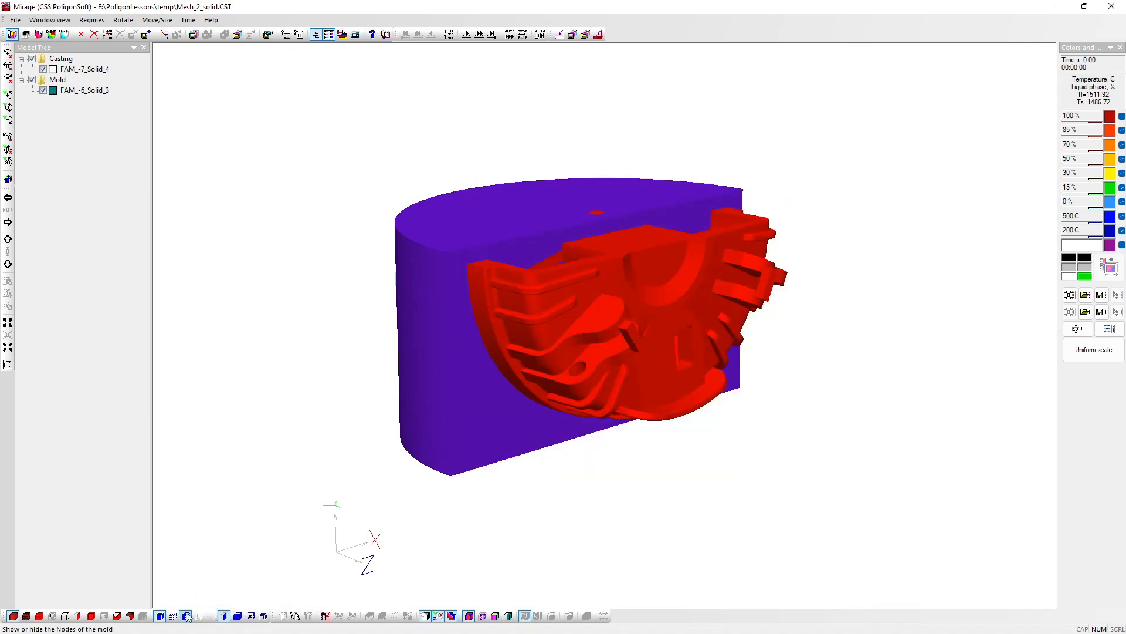
{"action": "left_click", "coordinate": [162, 617]}
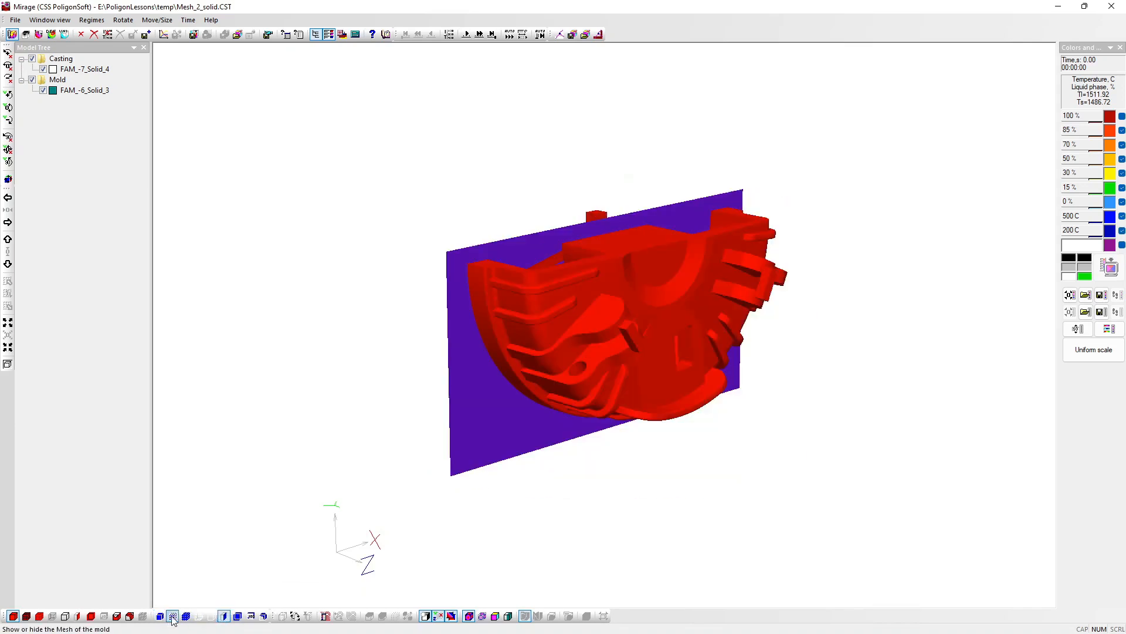
{"action": "left_click", "coordinate": [226, 616]}
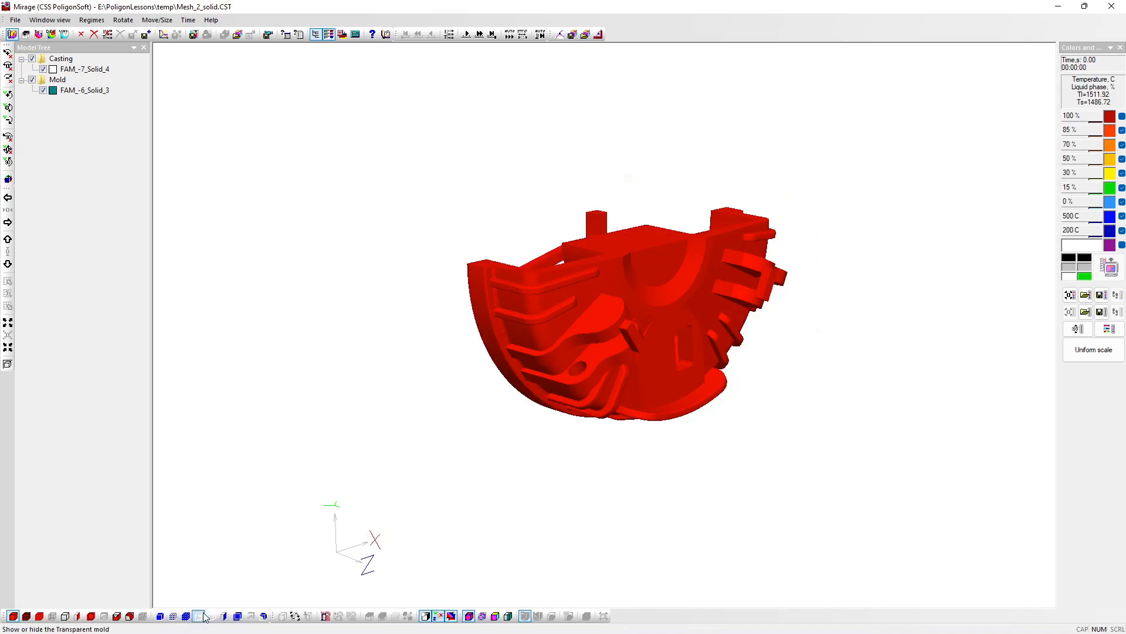
{"action": "left_click", "coordinate": [161, 616]}
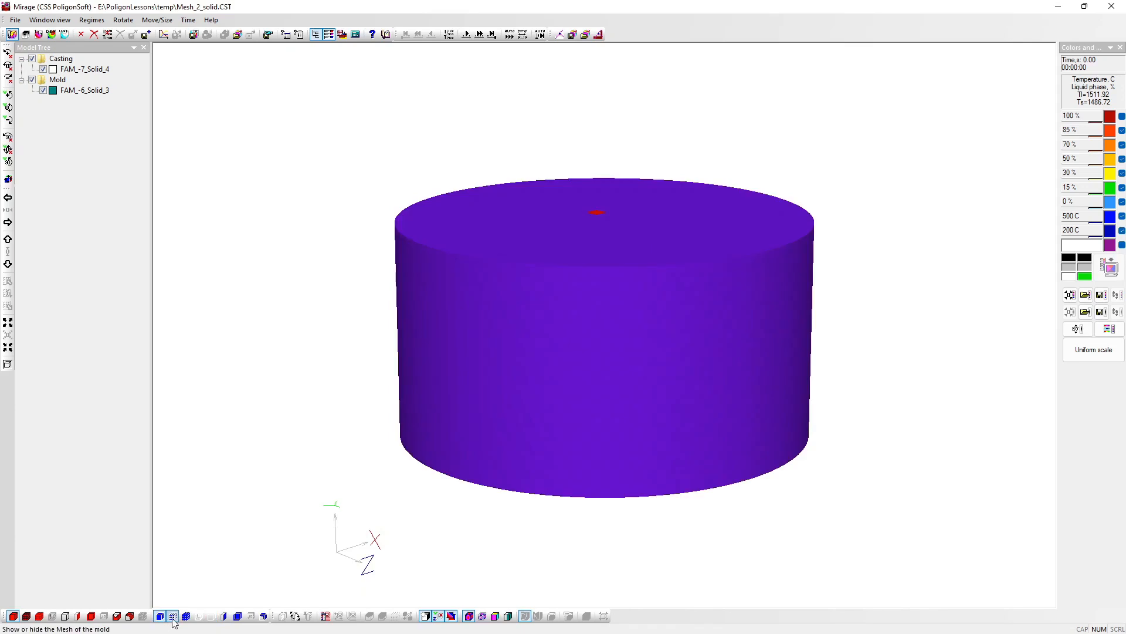
{"action": "left_click", "coordinate": [224, 616]}
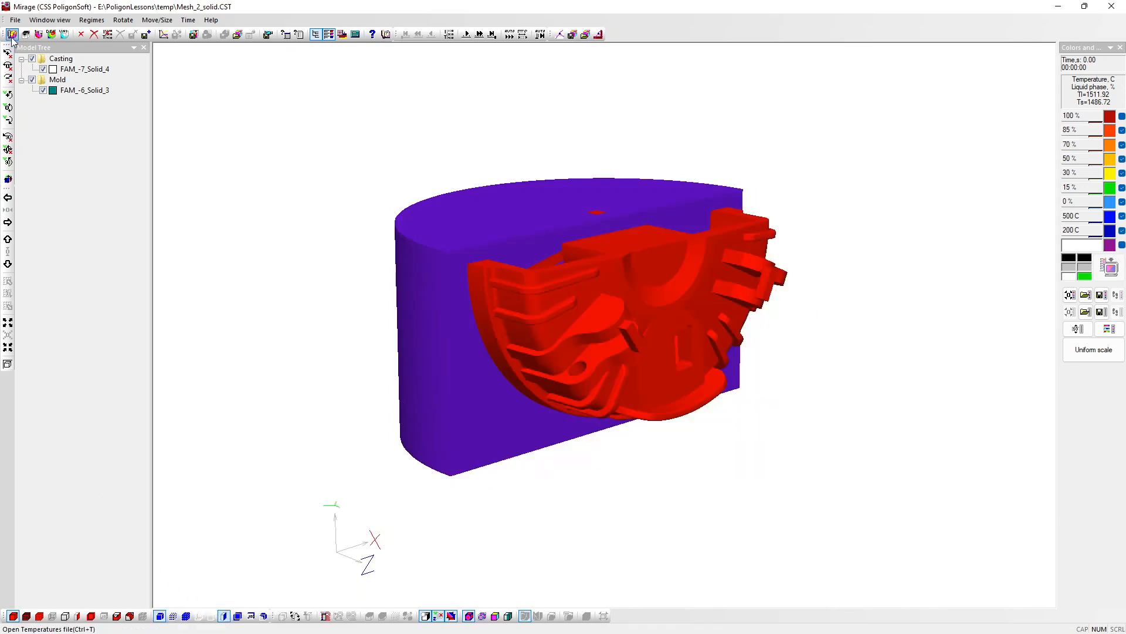
Step: Load the standard view Y 1 and orbit the model to see the casting and sectioned mold from above
{"action": "left_click", "coordinate": [8, 179]}
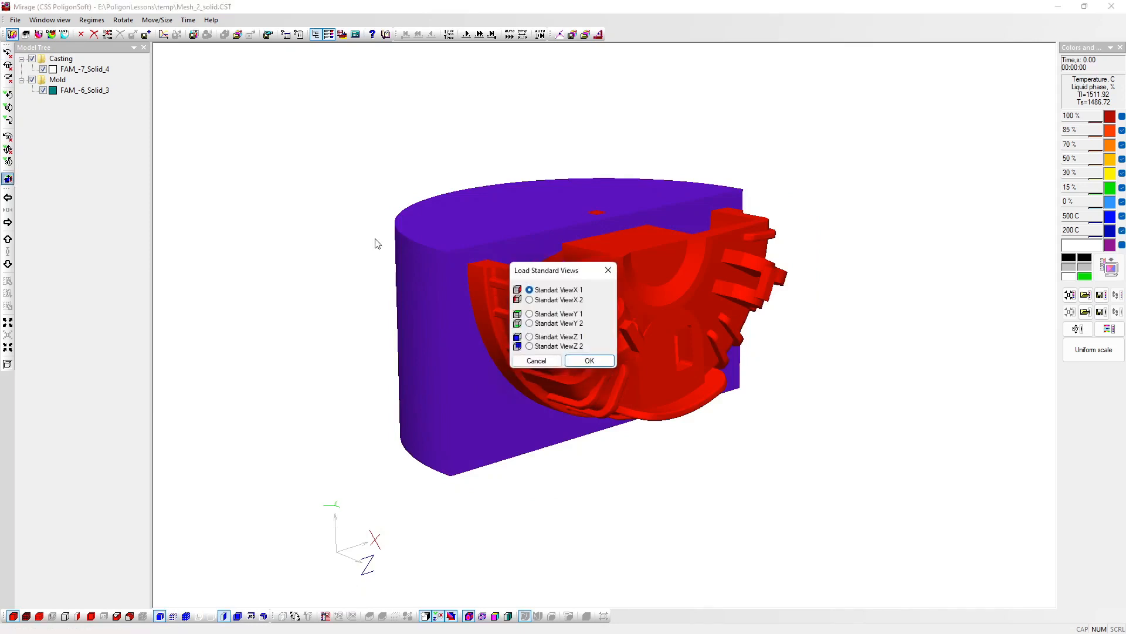
{"action": "left_click", "coordinate": [531, 314]}
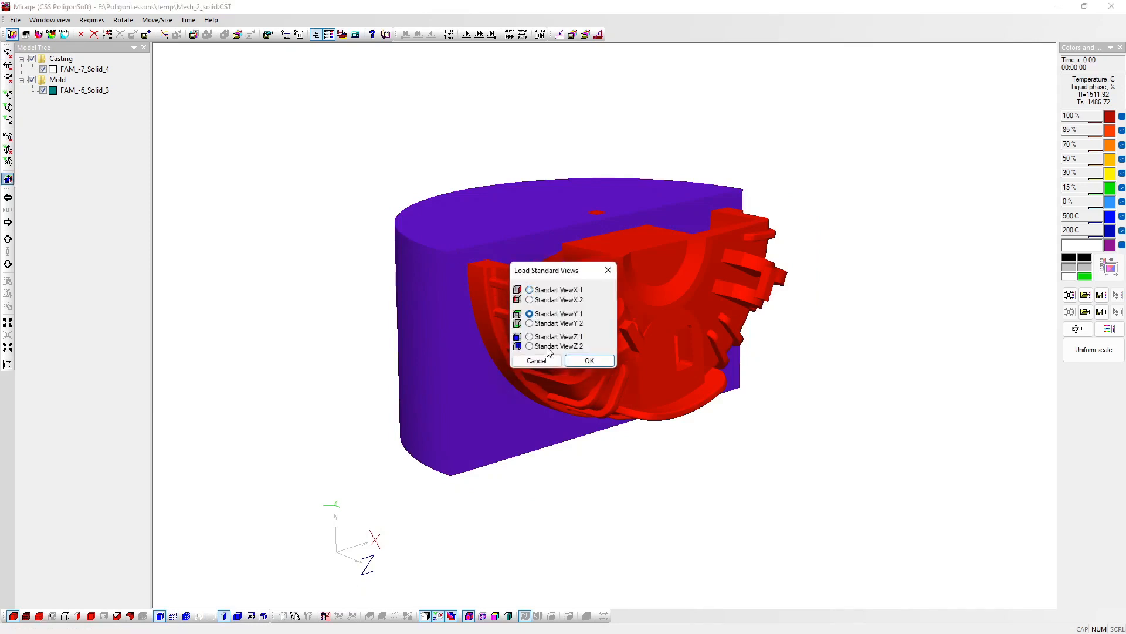
{"action": "left_click", "coordinate": [586, 361]}
{"action": "mouse_move", "coordinate": [602, 373]}
{"action": "left_mouse_down"}
{"action": "mouse_move", "coordinate": [595, 214]}
{"action": "mouse_move", "coordinate": [515, 342]}
{"action": "mouse_move", "coordinate": [619, 378]}
{"action": "left_mouse_up"}
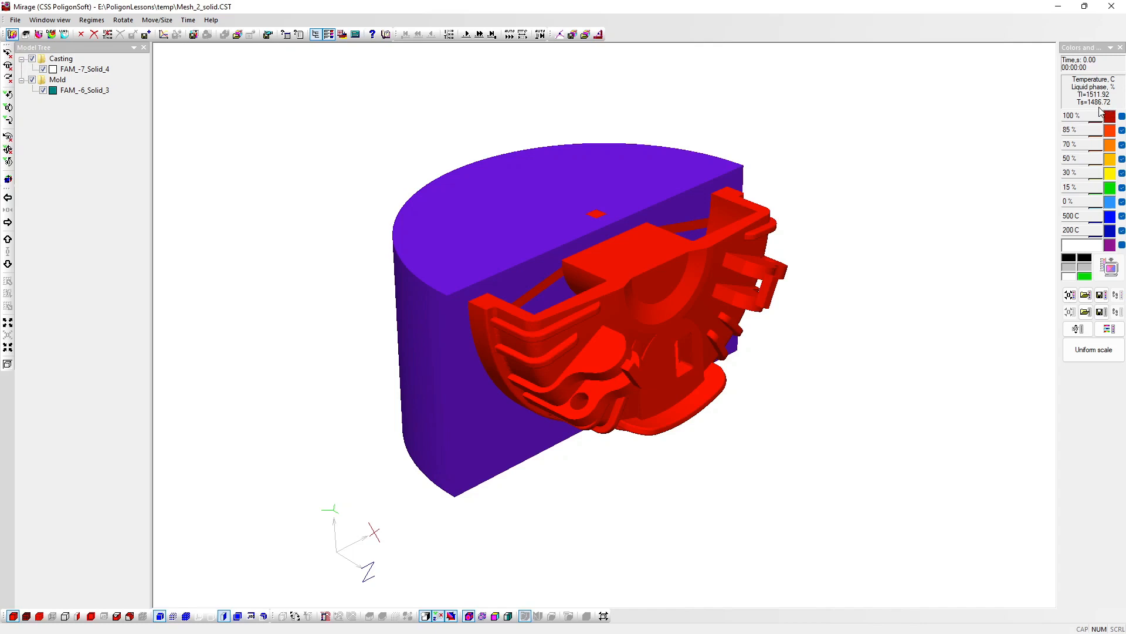
Step: Try the black-to-white colour scheme on the model and restore the dark-red-to-violet scheme
{"action": "left_click", "coordinate": [1109, 328]}
{"action": "left_click", "coordinate": [520, 308]}
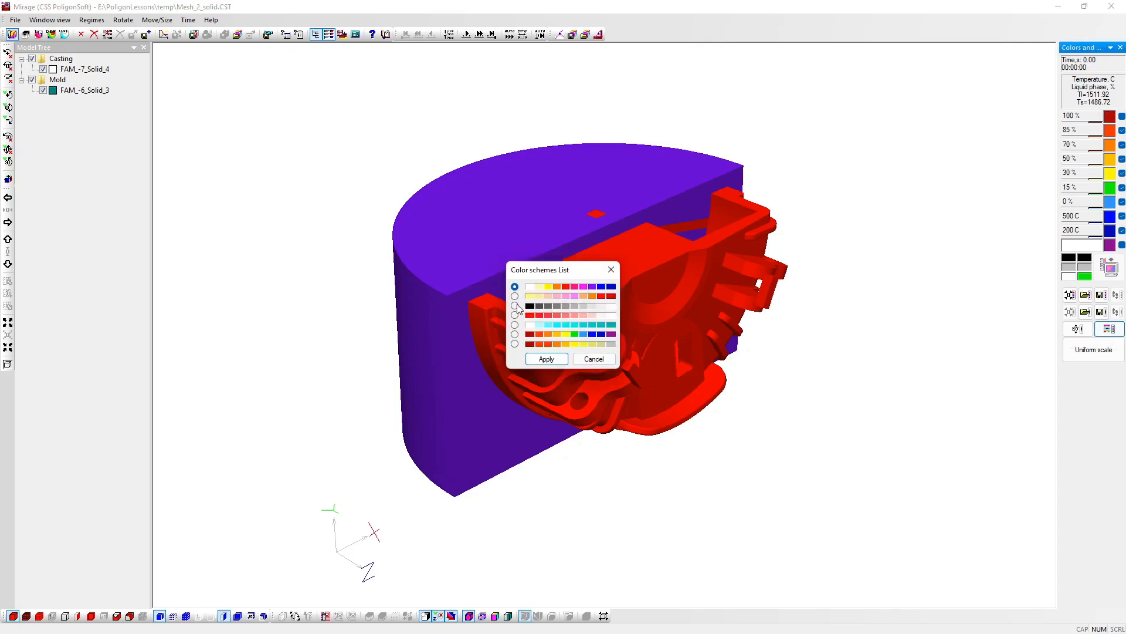
{"action": "left_click", "coordinate": [541, 358]}
{"action": "left_click", "coordinate": [1103, 269]}
{"action": "left_click", "coordinate": [1108, 329]}
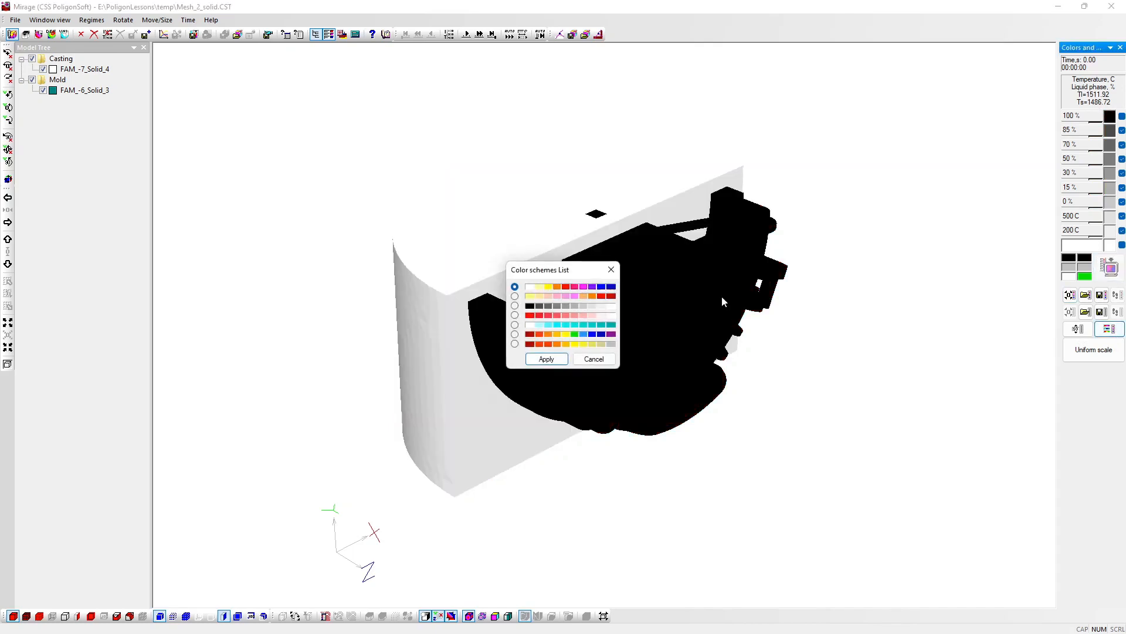
{"action": "left_click", "coordinate": [515, 334]}
{"action": "left_click", "coordinate": [546, 359]}
{"action": "left_click", "coordinate": [1109, 268]}
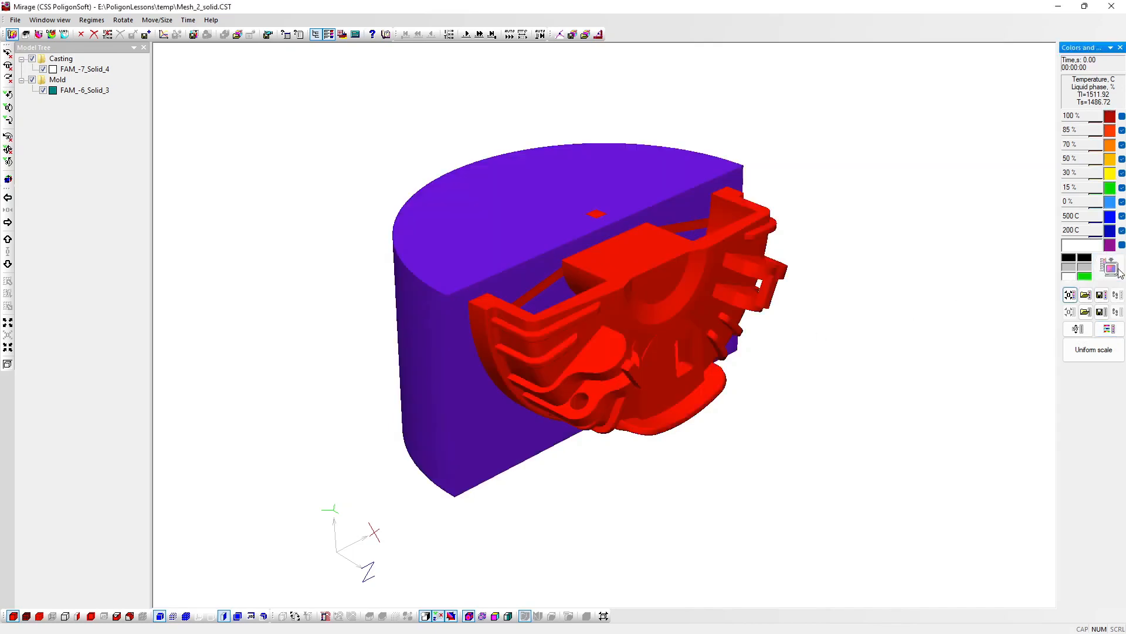
Step: Set the two lowest temperature levels of the colour scale to 1480 C and 1470 C and apply them to the model
{"action": "left_click", "coordinate": [1073, 216]}
{"action": "type", "text": "148"}
{"action": "left_click", "coordinate": [1077, 229]}
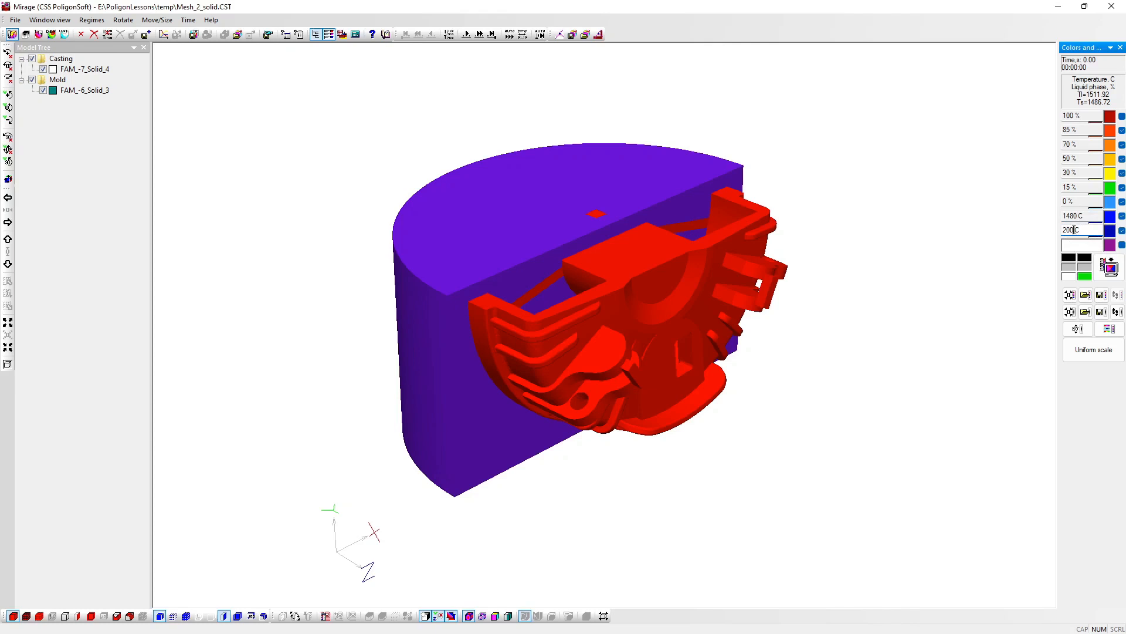
{"action": "type", "text": "147"}
{"action": "left_click", "coordinate": [1110, 268]}
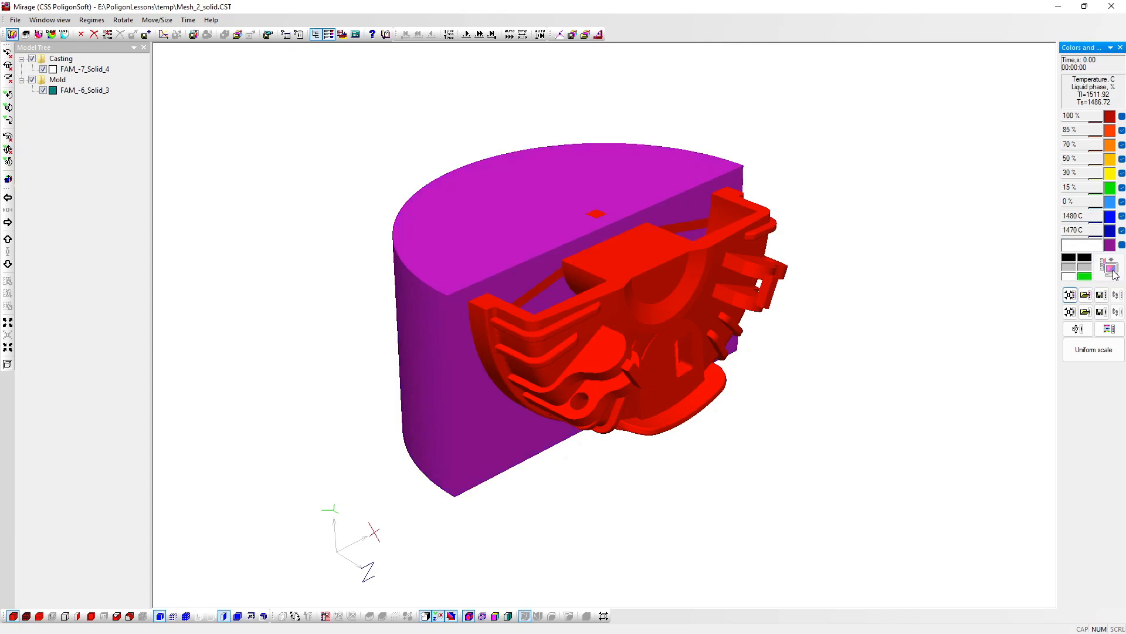
Step: Play the solidification time steps automatically and probe the temperature at four points on the casting and mold
{"action": "left_click", "coordinate": [510, 35]}
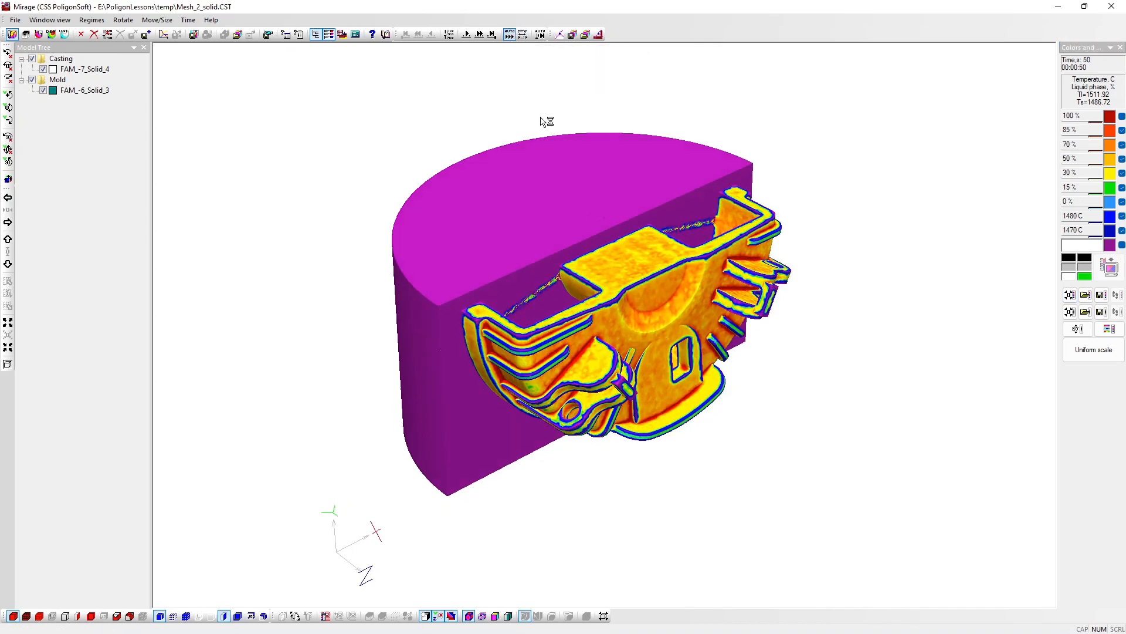
{"action": "left_click", "coordinate": [628, 259]}
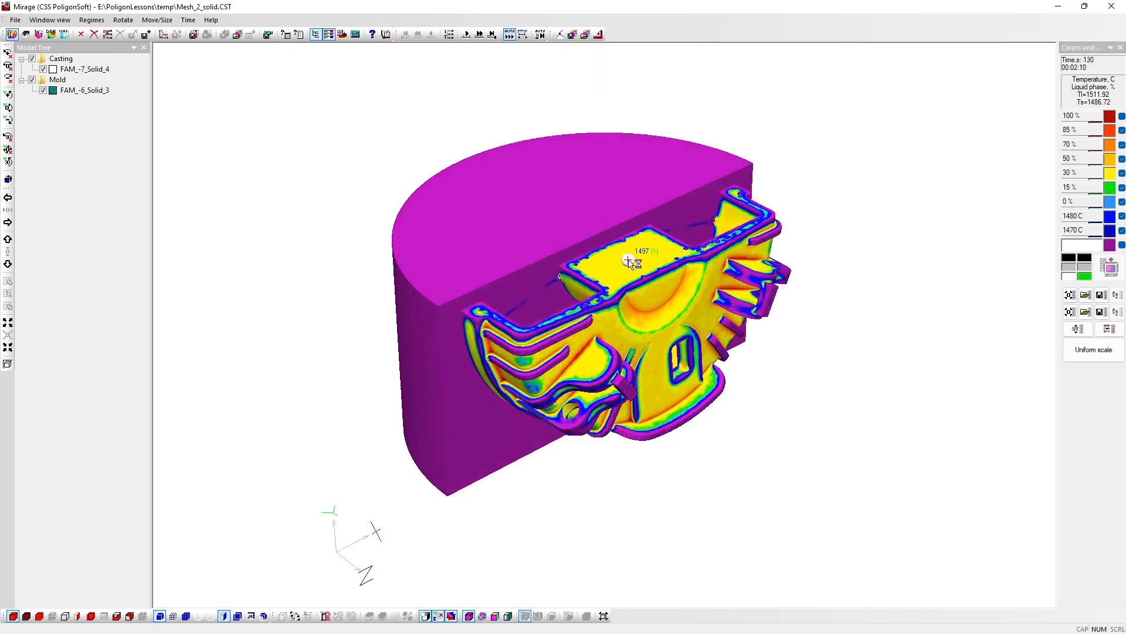
{"action": "left_click", "coordinate": [606, 206]}
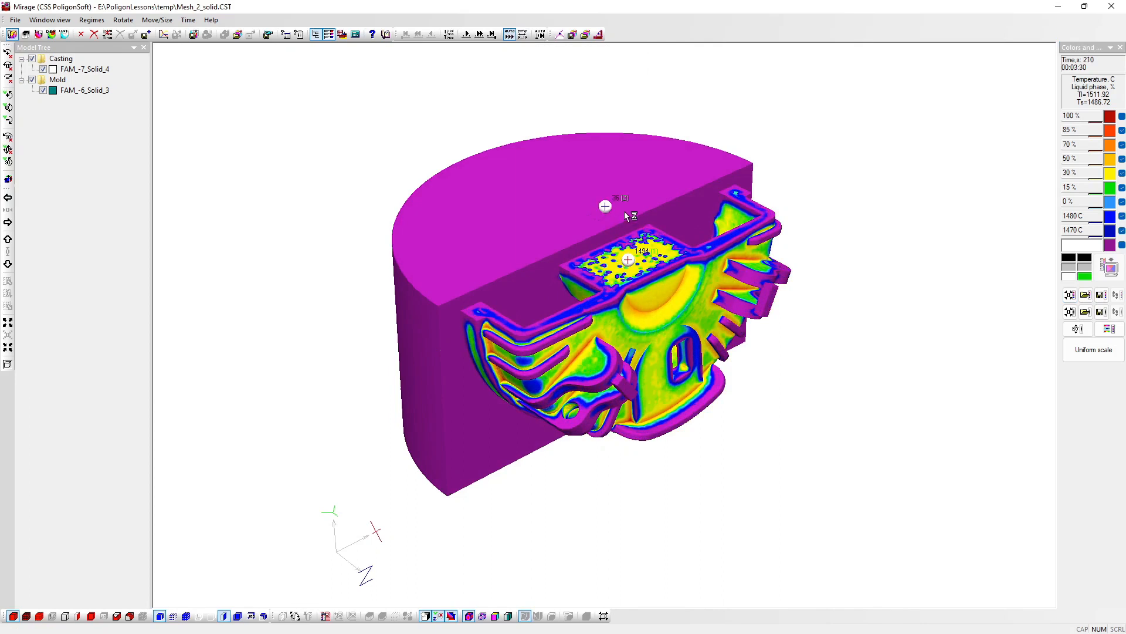
{"action": "left_click", "coordinate": [477, 309]}
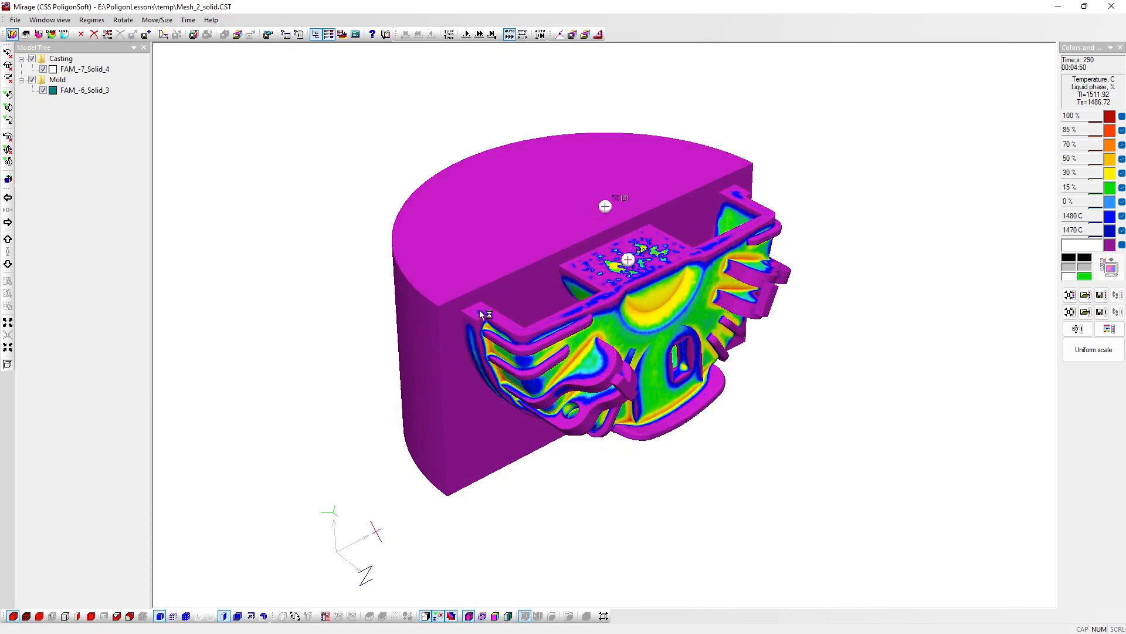
{"action": "left_click", "coordinate": [649, 398]}
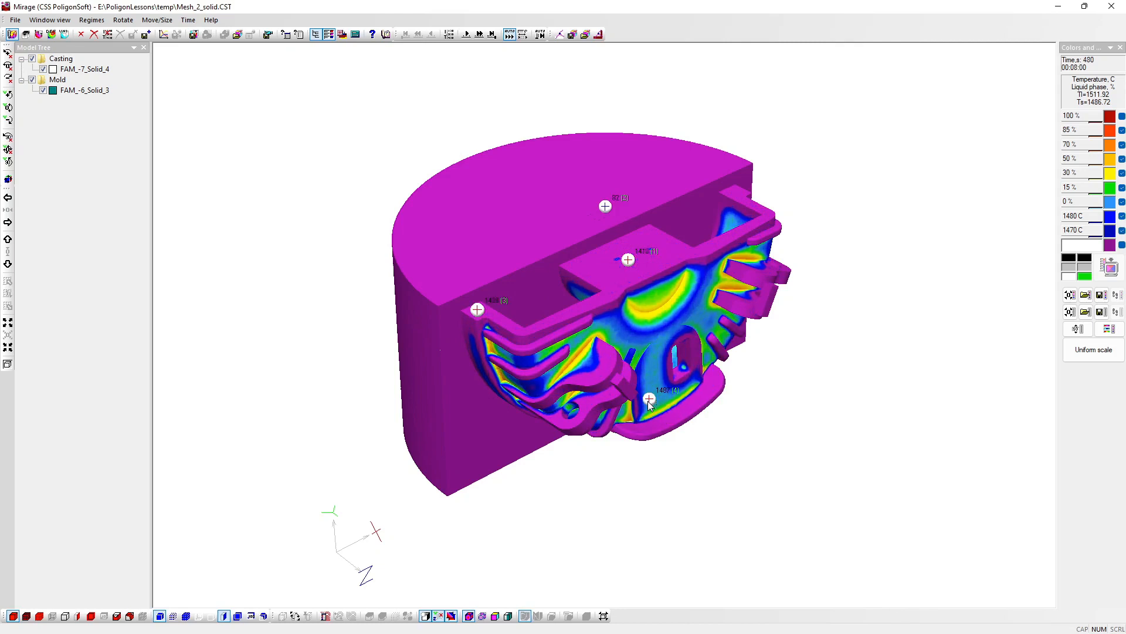
Step: Delete all temperature probe points and stop the automatic playback at 1020 s
{"action": "left_click", "coordinate": [649, 401]}
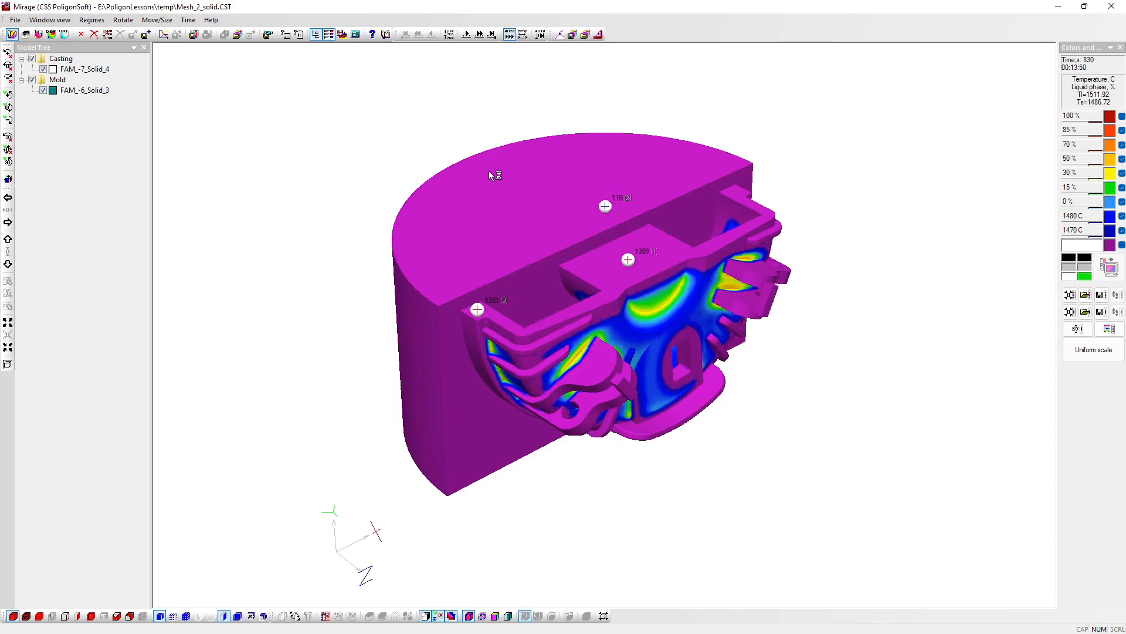
{"action": "key", "text": "Delete"}
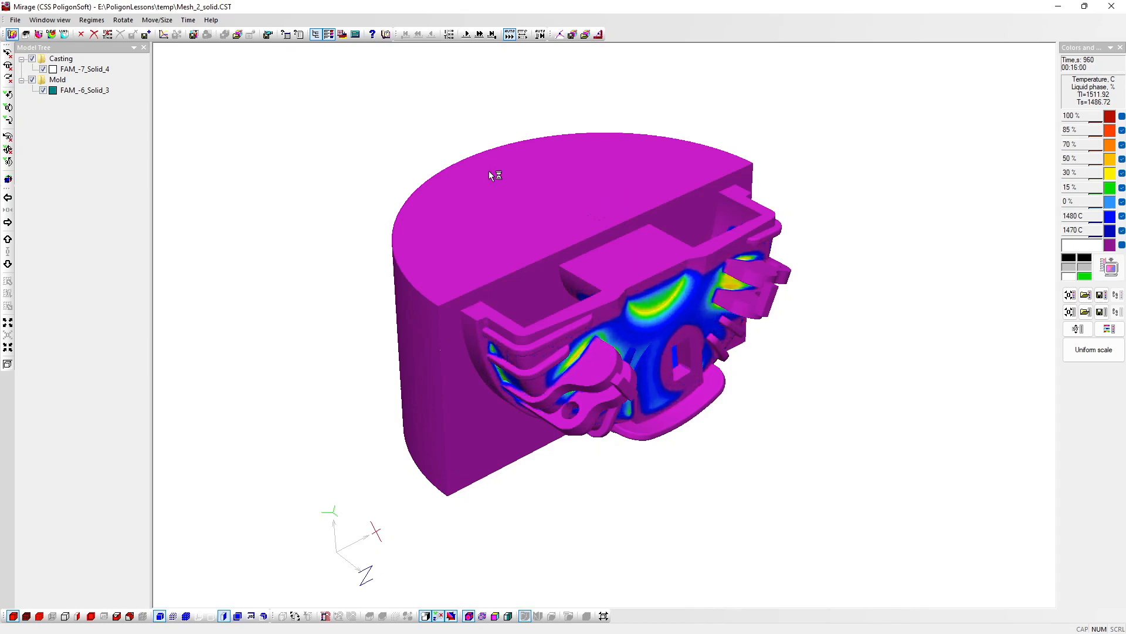
{"action": "left_click", "coordinate": [508, 35]}
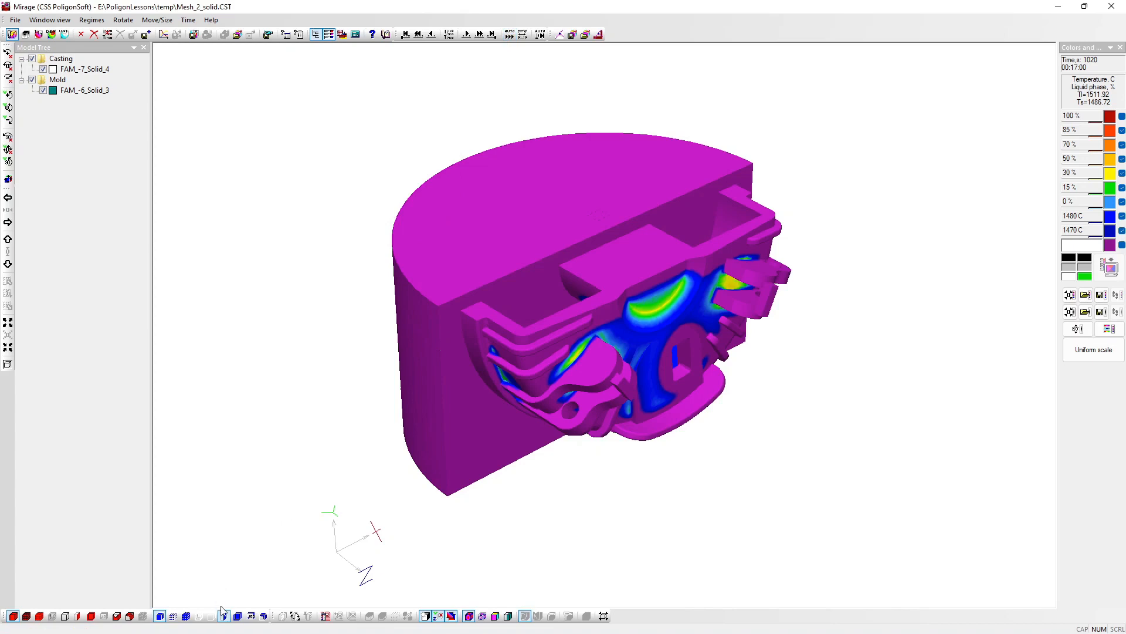
Step: Enable the movable section plane and turn it across the existing mold section
{"action": "left_click", "coordinate": [295, 616]}
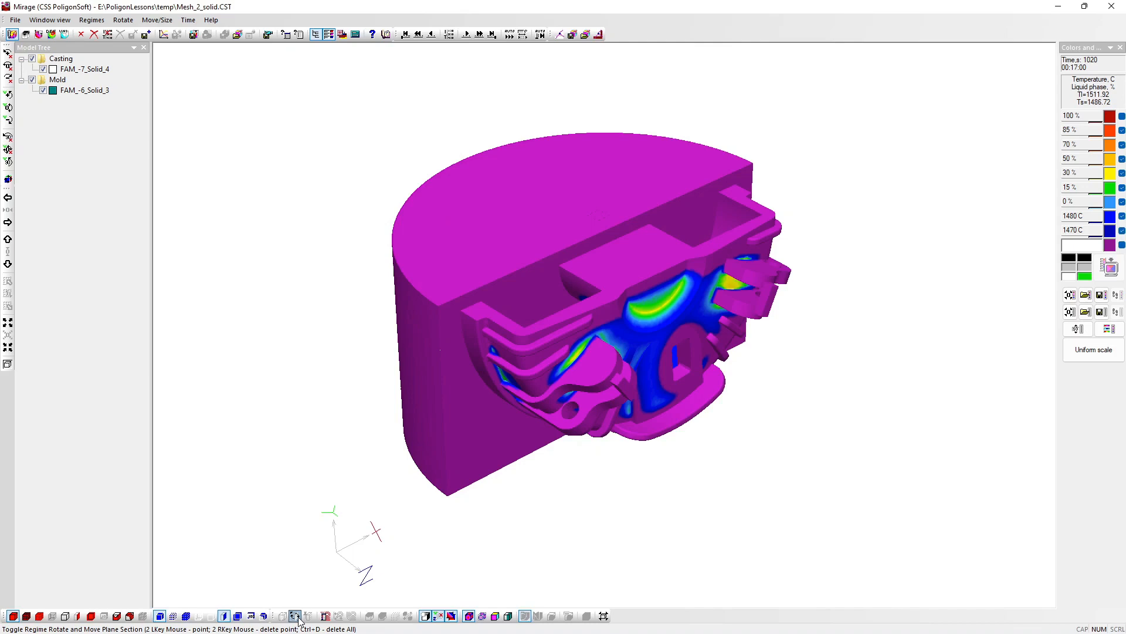
{"action": "left_click", "coordinate": [296, 617]}
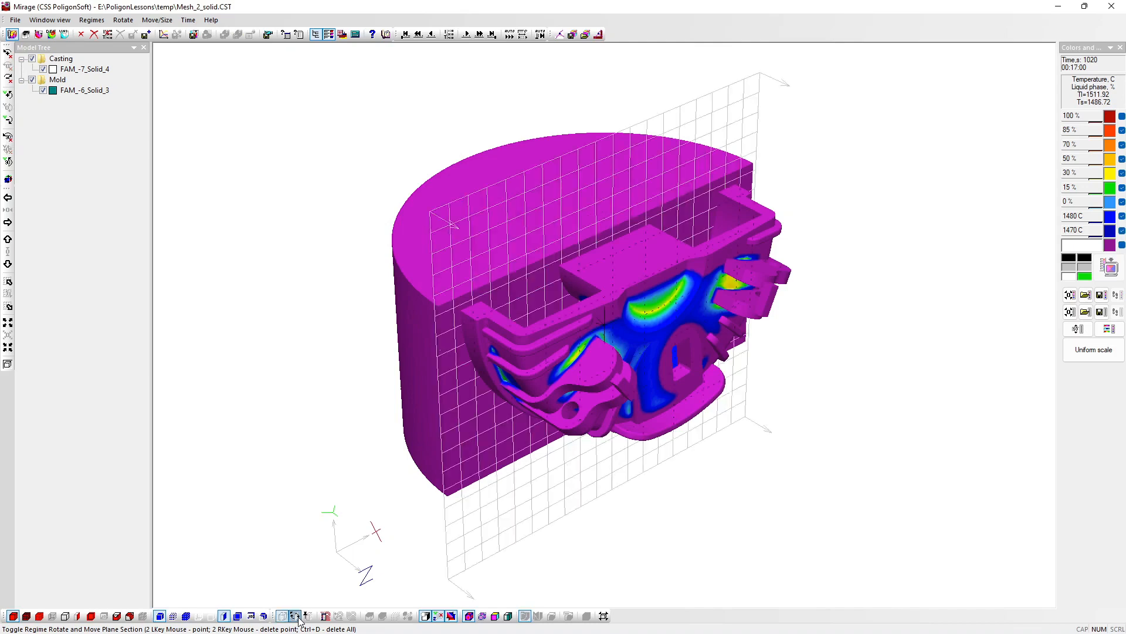
{"action": "left_click", "coordinate": [8, 162]}
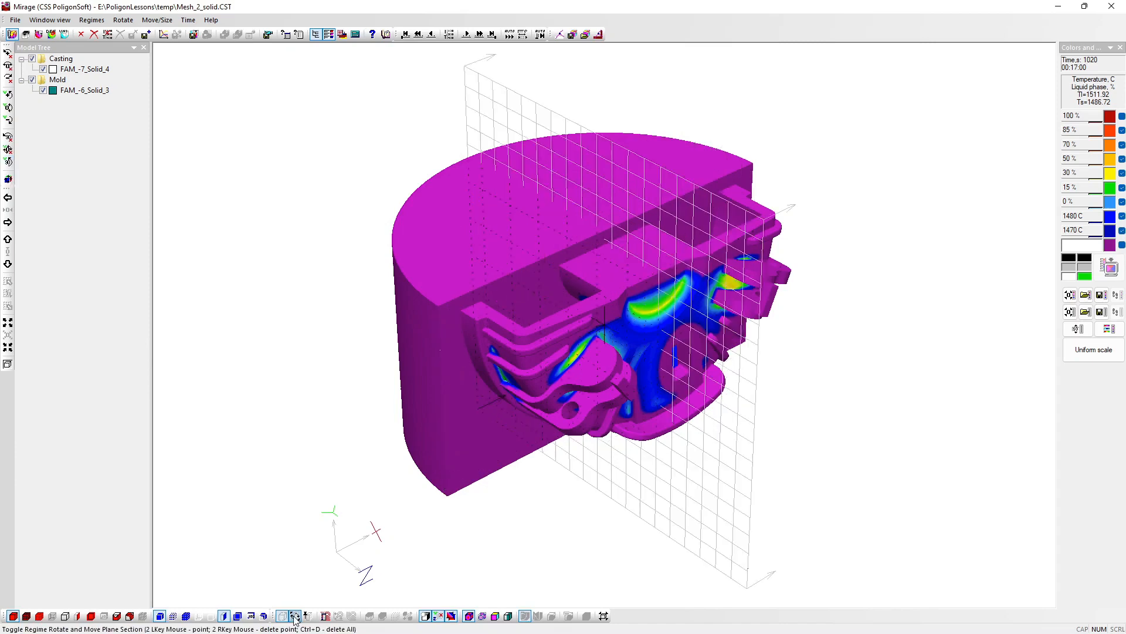
Step: Hide the mold surface, shift the section plane forward to the small upright block on the casting, and make the section there
{"action": "left_click", "coordinate": [7, 180]}
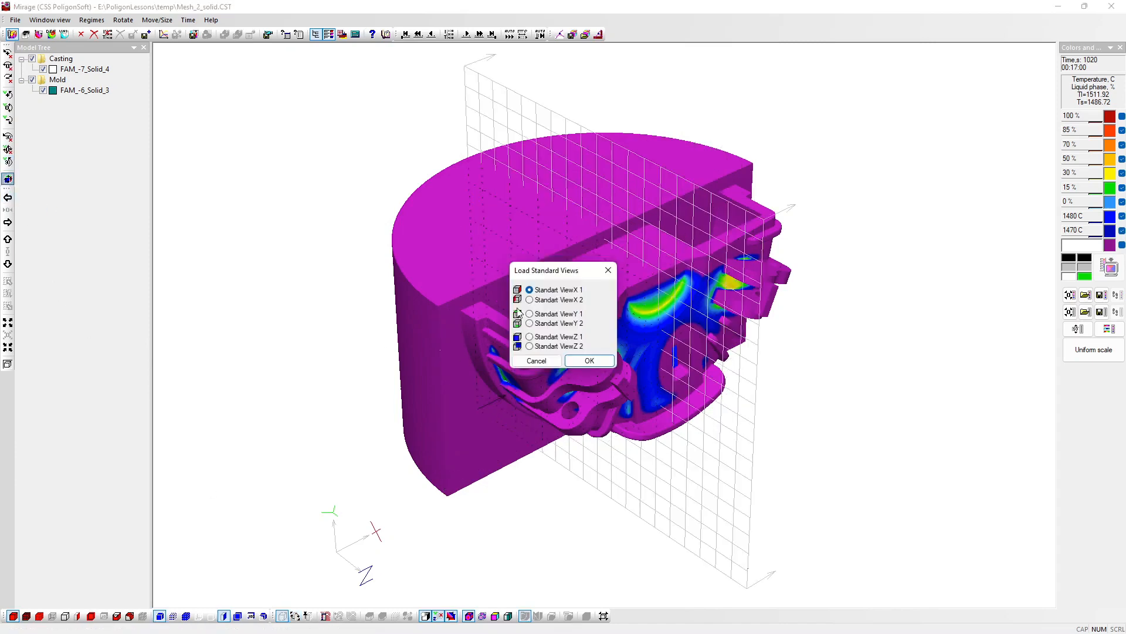
{"action": "left_click", "coordinate": [593, 361]}
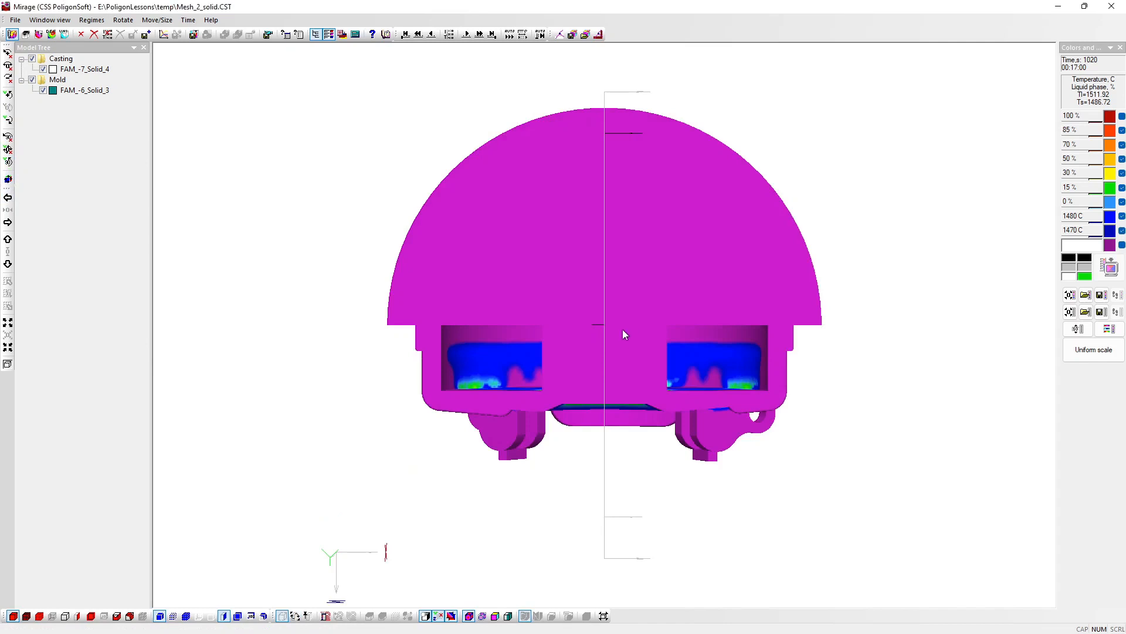
{"action": "left_click", "coordinate": [160, 616]}
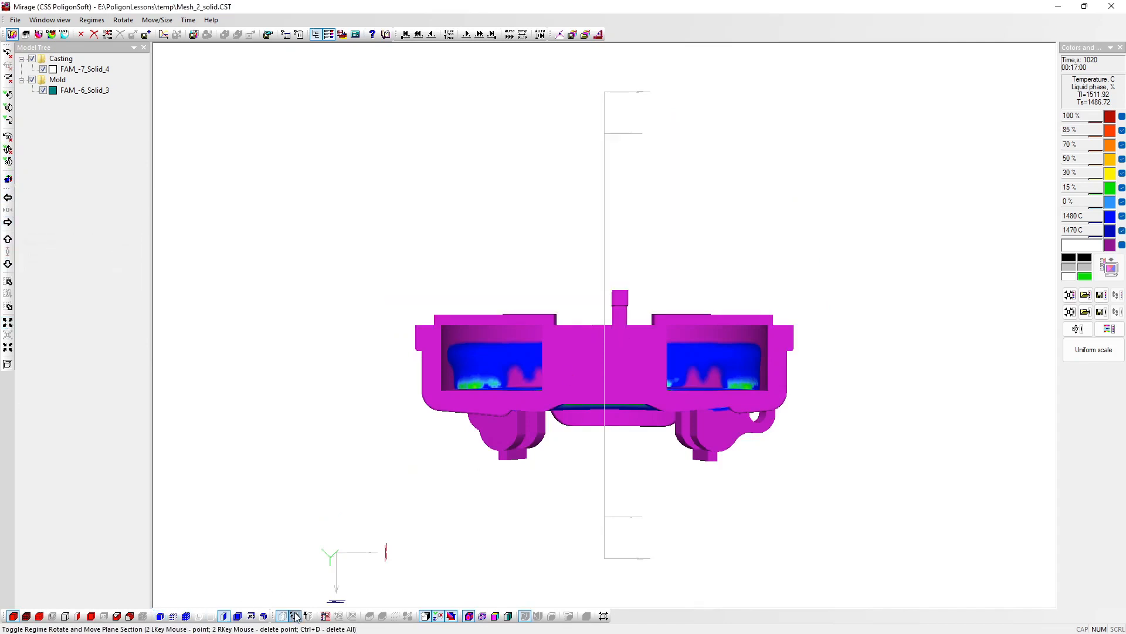
{"action": "left_click", "coordinate": [7, 306]}
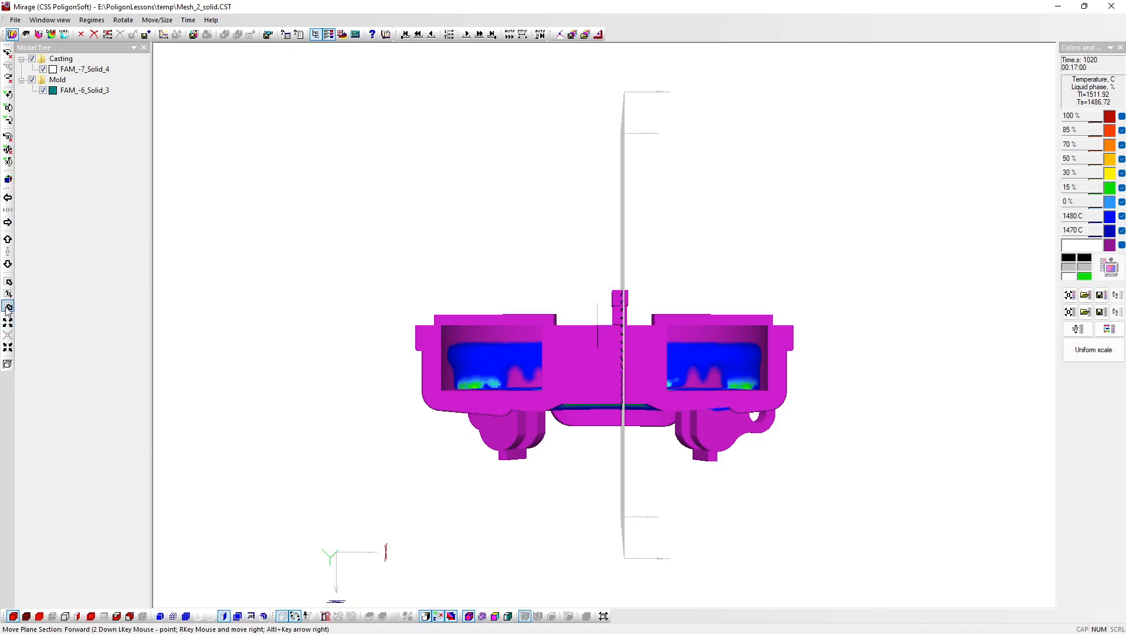
{"action": "left_click", "coordinate": [308, 616]}
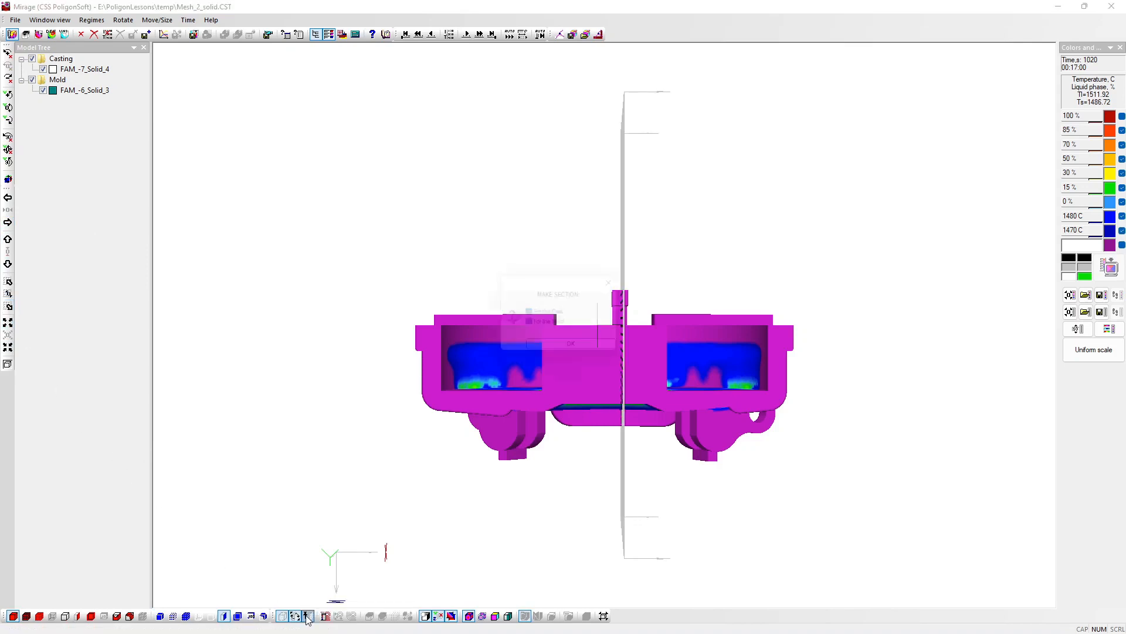
{"action": "left_click", "coordinate": [553, 352]}
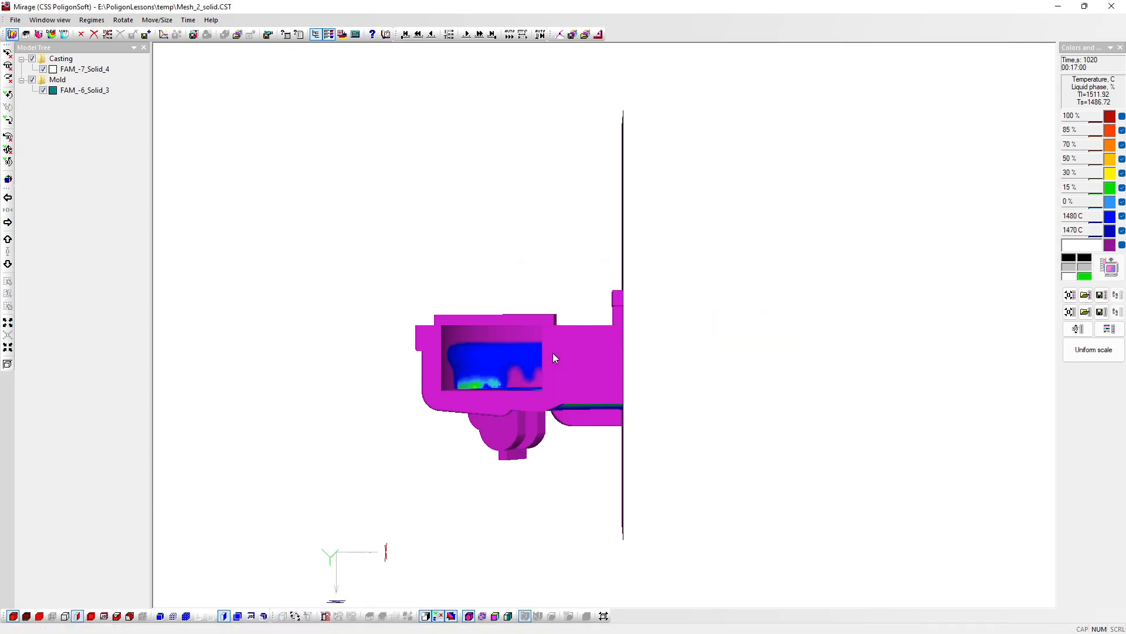
Step: Hide the mold section and return the temperature results to the first time step
{"action": "left_click_drag", "start_coordinate": [468, 442], "coordinate": [797, 399]}
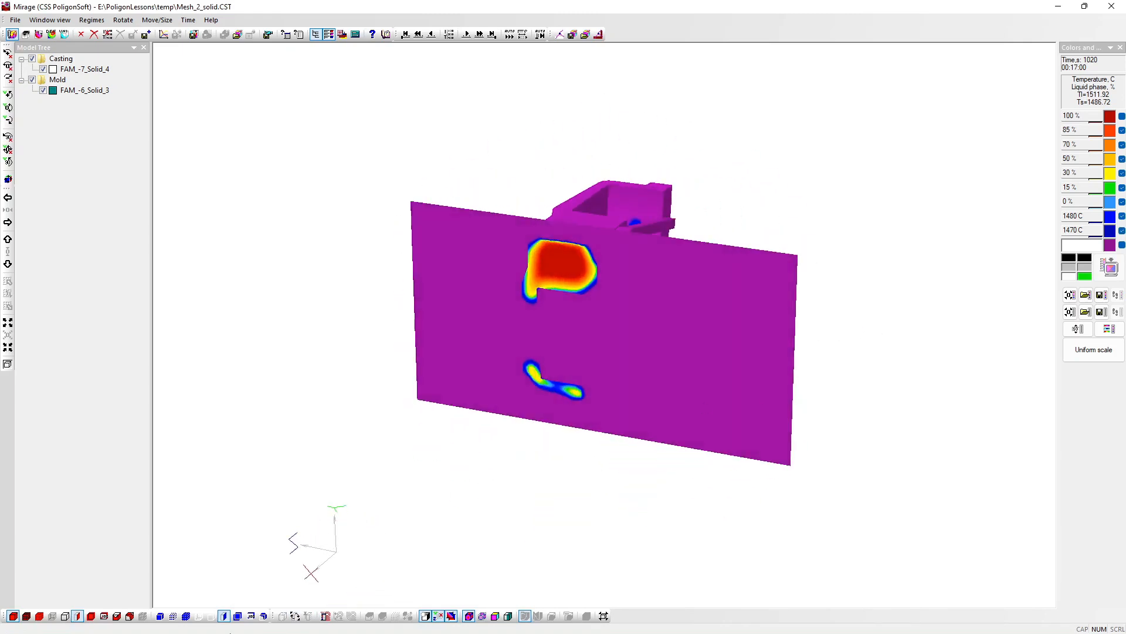
{"action": "left_click", "coordinate": [224, 616]}
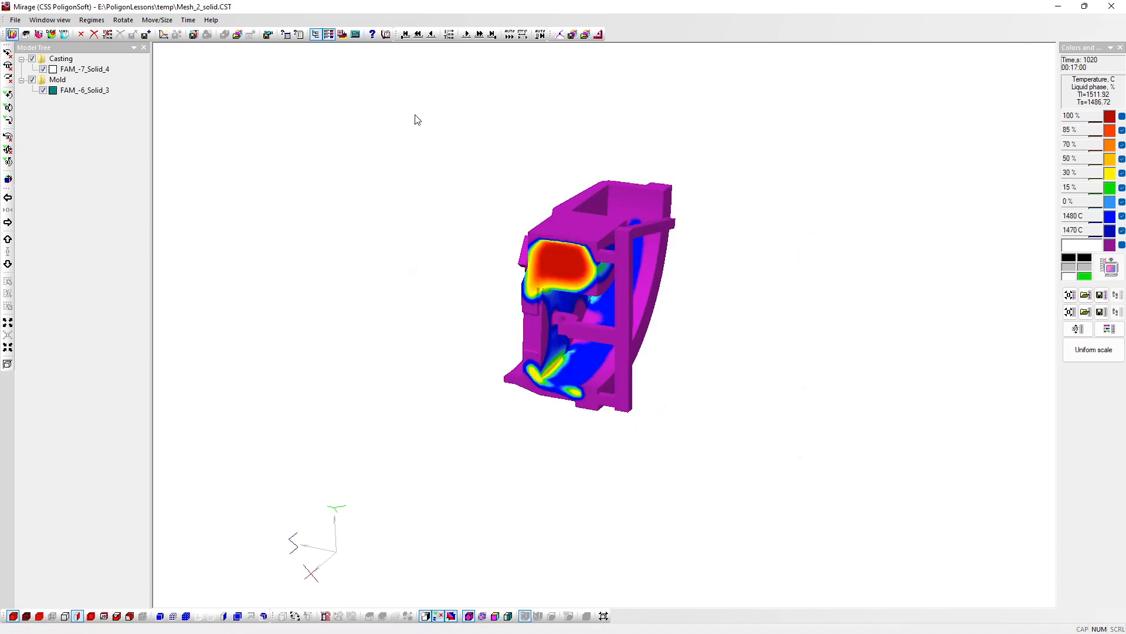
{"action": "left_click", "coordinate": [405, 34]}
Step: Probe the temperature at three points on the sectioned casting and play the time steps automatically
{"action": "left_click", "coordinate": [562, 251]}
{"action": "left_click", "coordinate": [561, 394]}
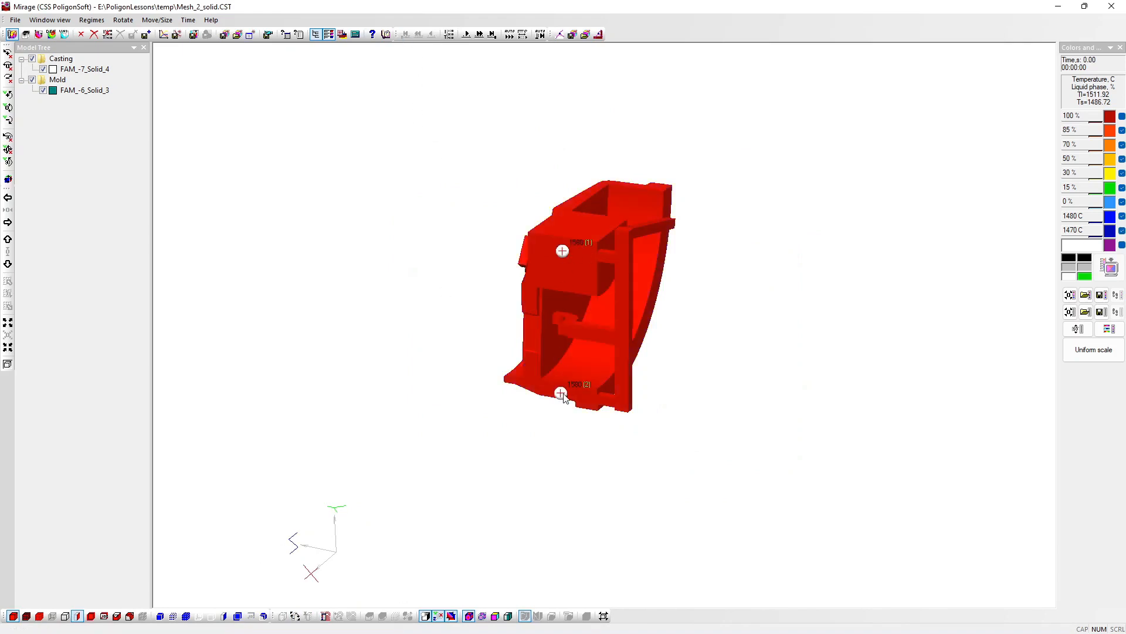
{"action": "left_click", "coordinate": [624, 295]}
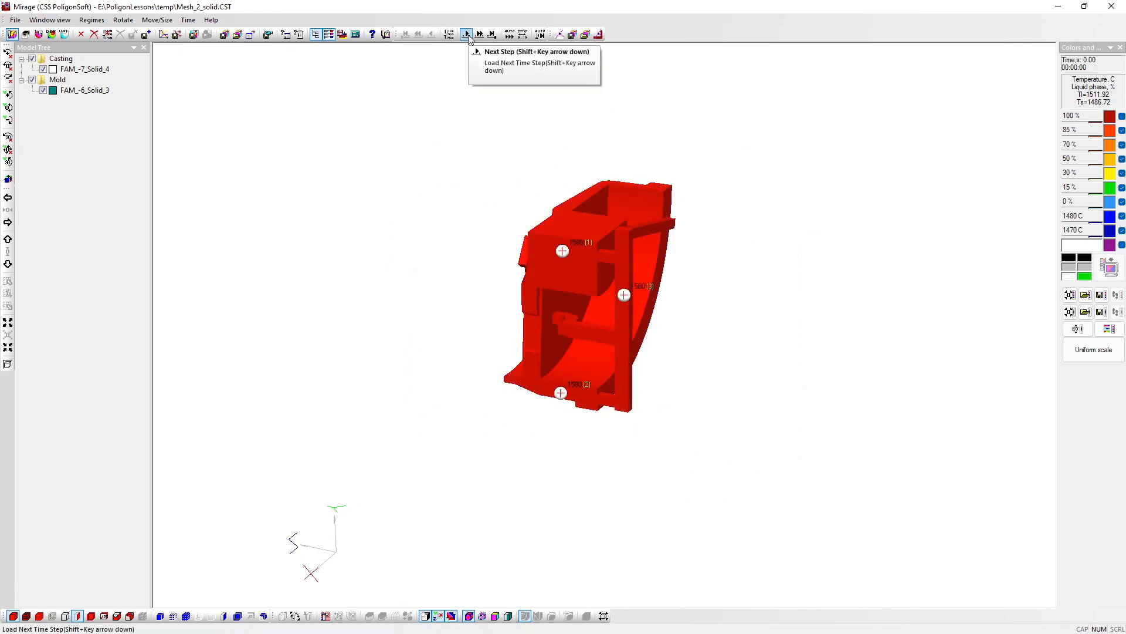
{"action": "left_click", "coordinate": [509, 34]}
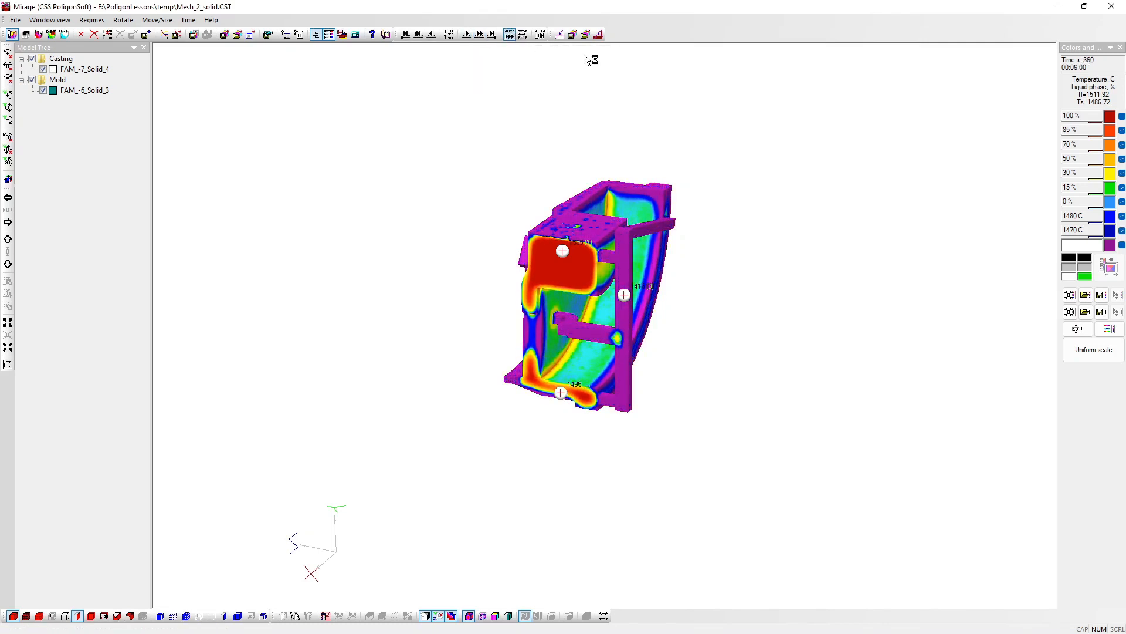
Step: Hide the casting section, make the casting surface transparent and show its meshed iso-surface for 0 % liquid phase and greater values
{"action": "scroll", "coordinate": [570, 259], "scroll_direction": "up", "scroll_amount": 5}
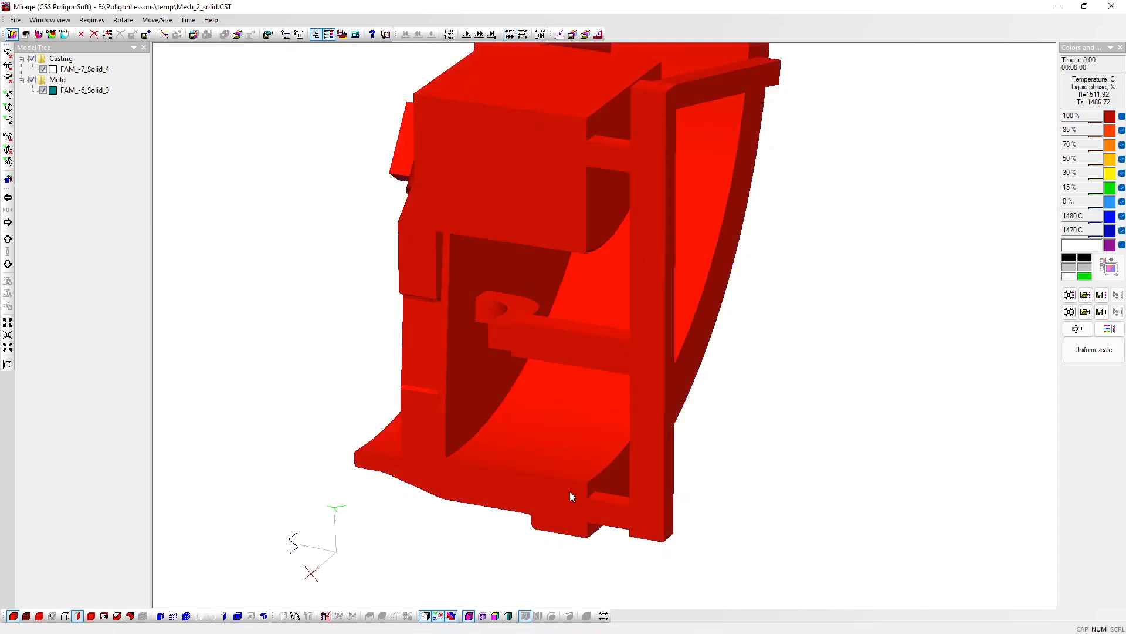
{"action": "scroll", "coordinate": [569, 491], "scroll_direction": "down", "scroll_amount": 2}
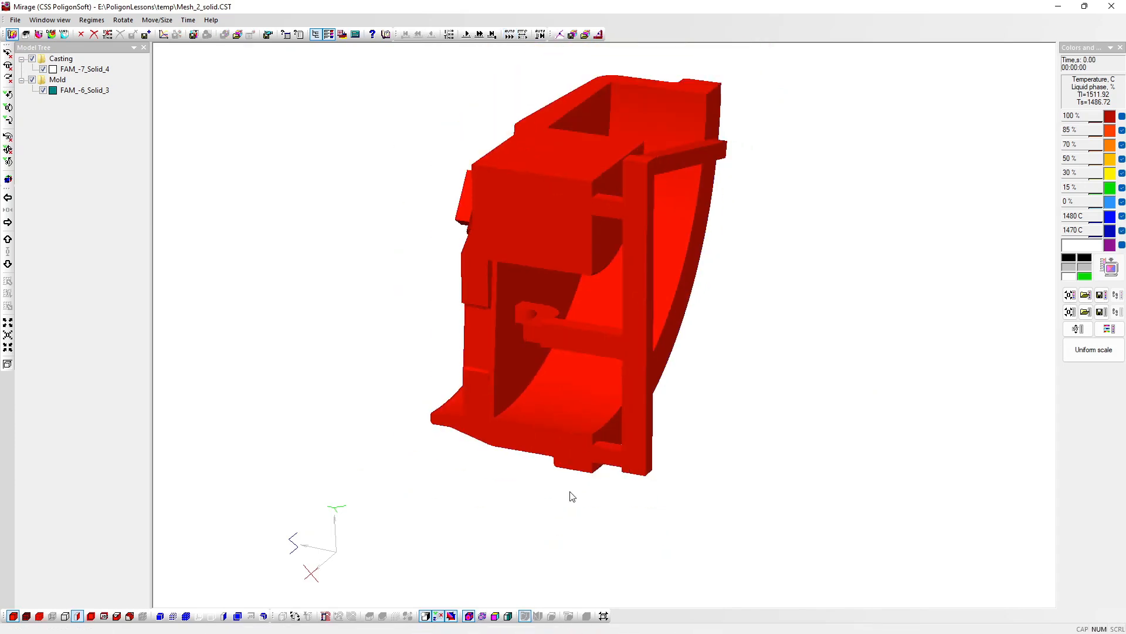
{"action": "left_click", "coordinate": [77, 616]}
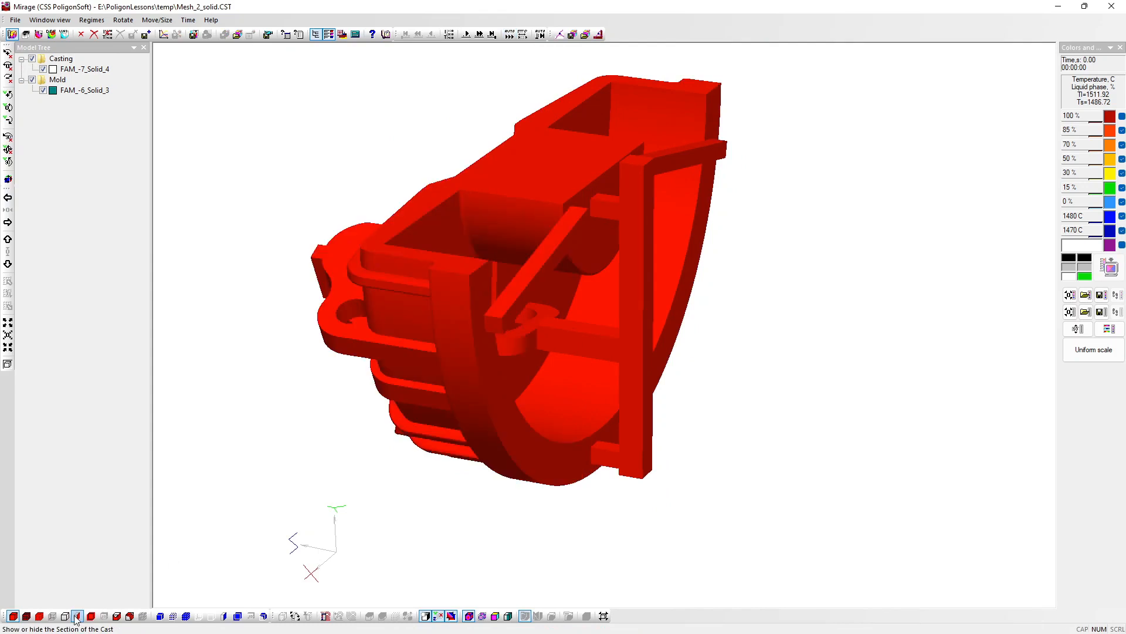
{"action": "left_click", "coordinate": [51, 616]}
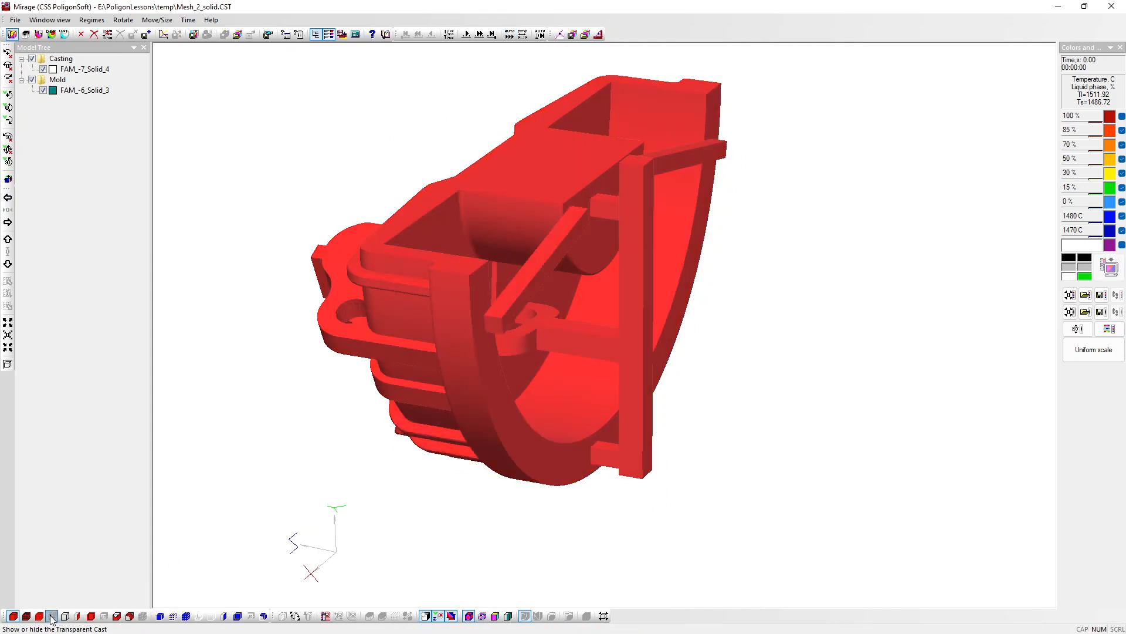
{"action": "left_click", "coordinate": [129, 616]}
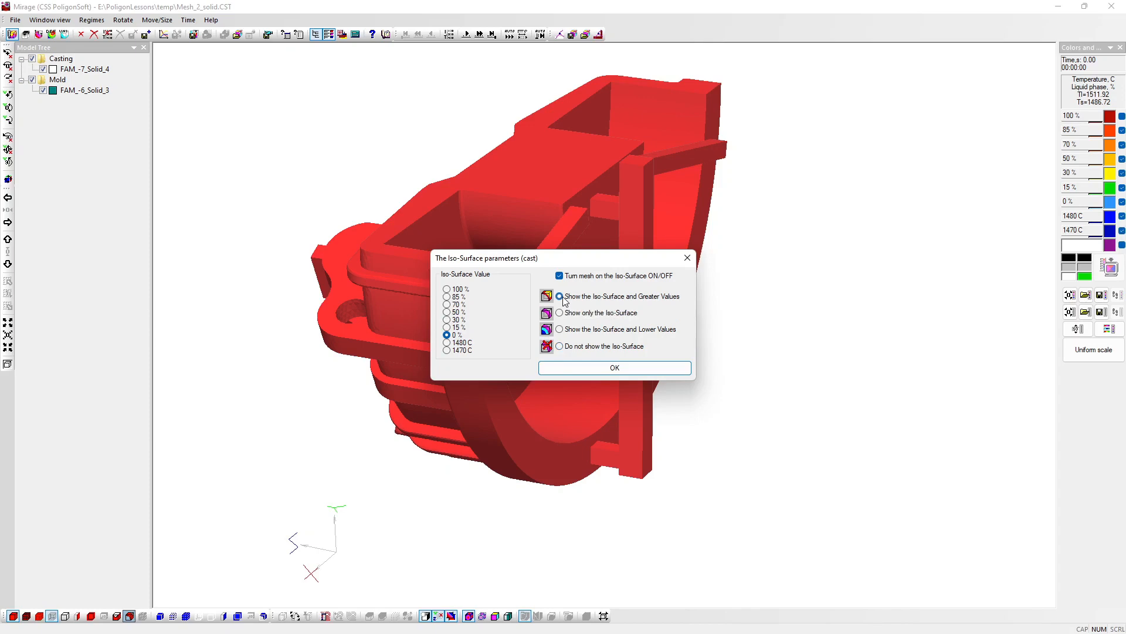
{"action": "left_click", "coordinate": [571, 368]}
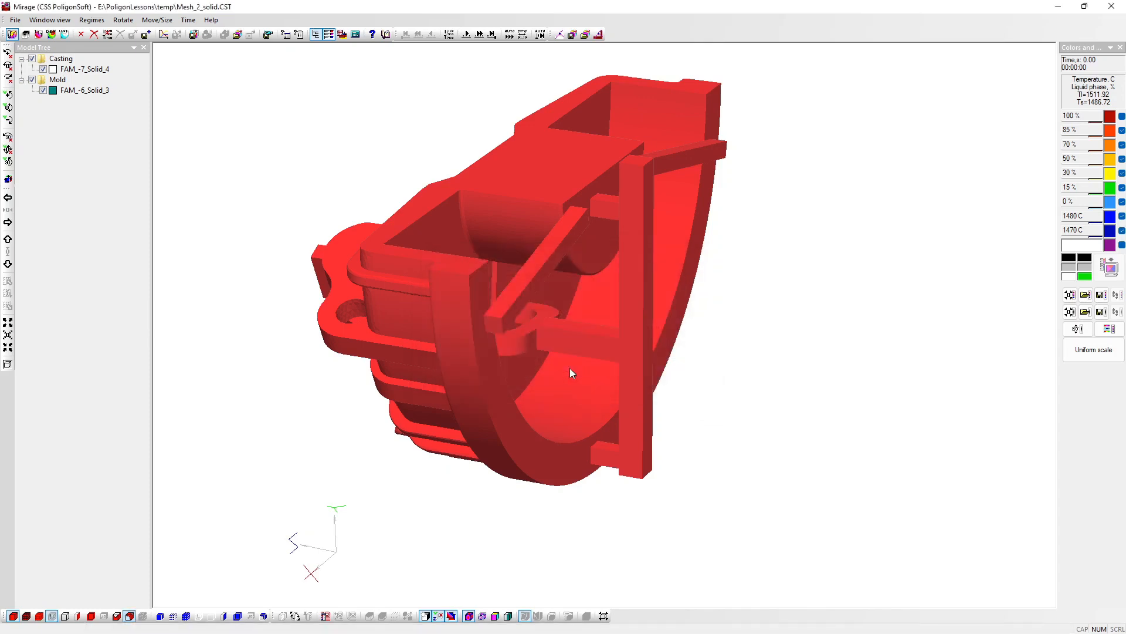
Step: Advance the iso-surface results in multi-step jumps to 1120 s and in single time steps to 1280 s
{"action": "left_click", "coordinate": [480, 35]}
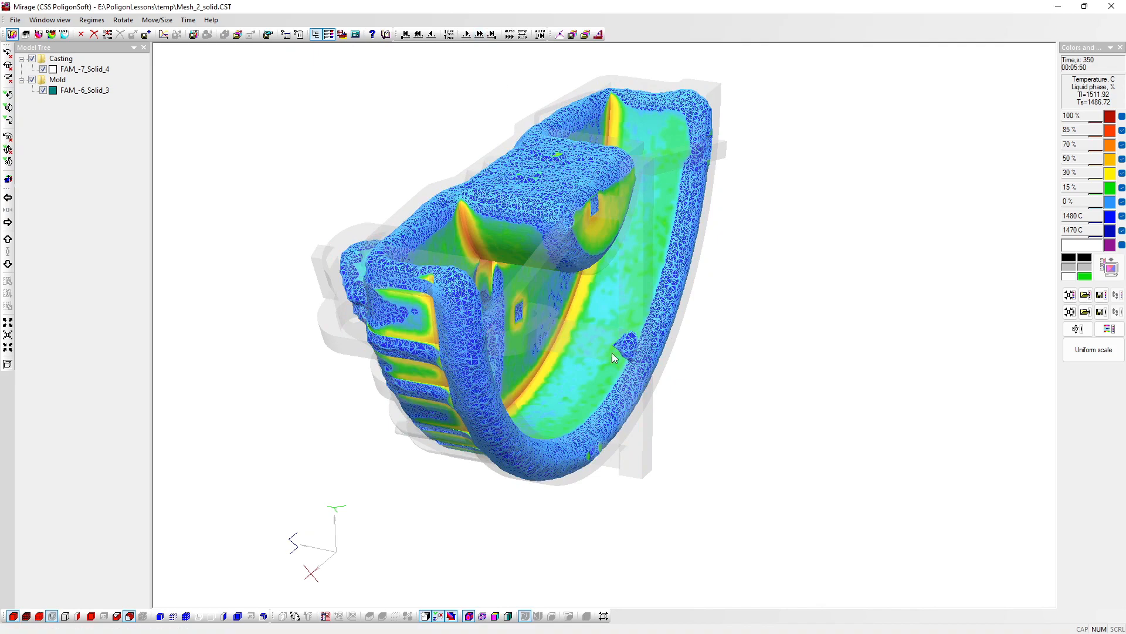
{"action": "left_click", "coordinate": [479, 34]}
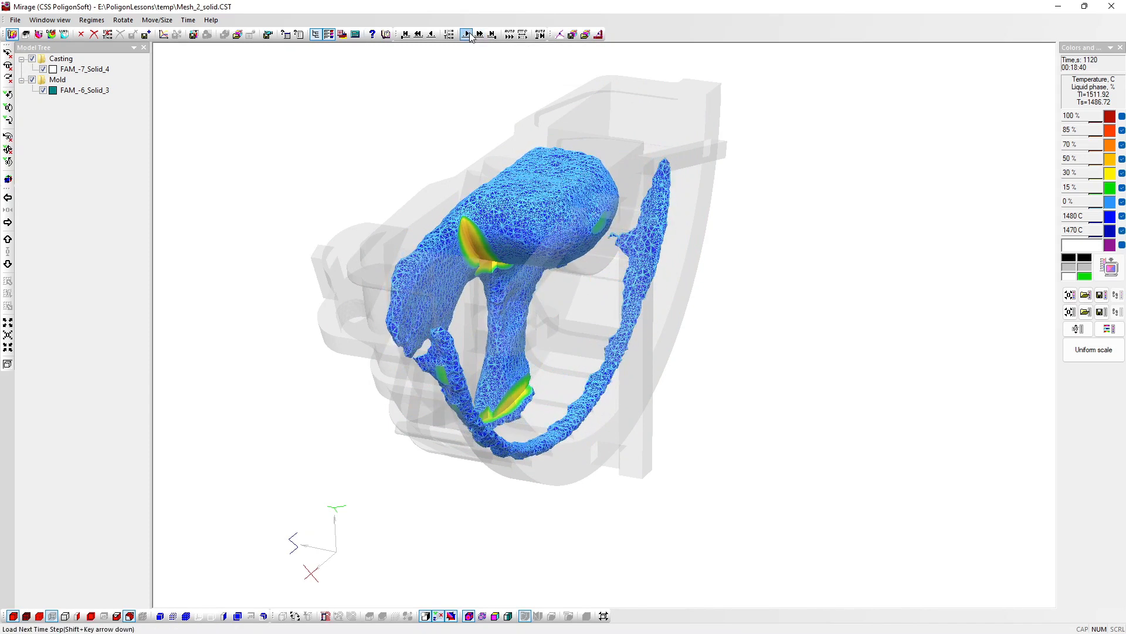
{"action": "left_click", "coordinate": [470, 33]}
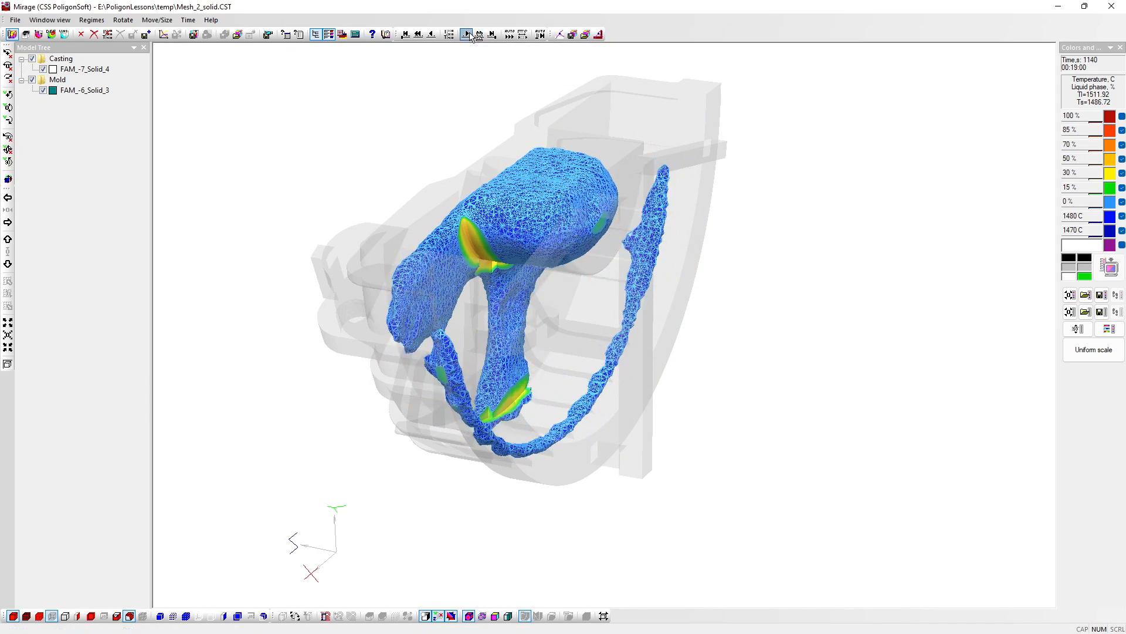
{"action": "left_click", "coordinate": [470, 34]}
{"action": "left_click", "coordinate": [467, 35]}
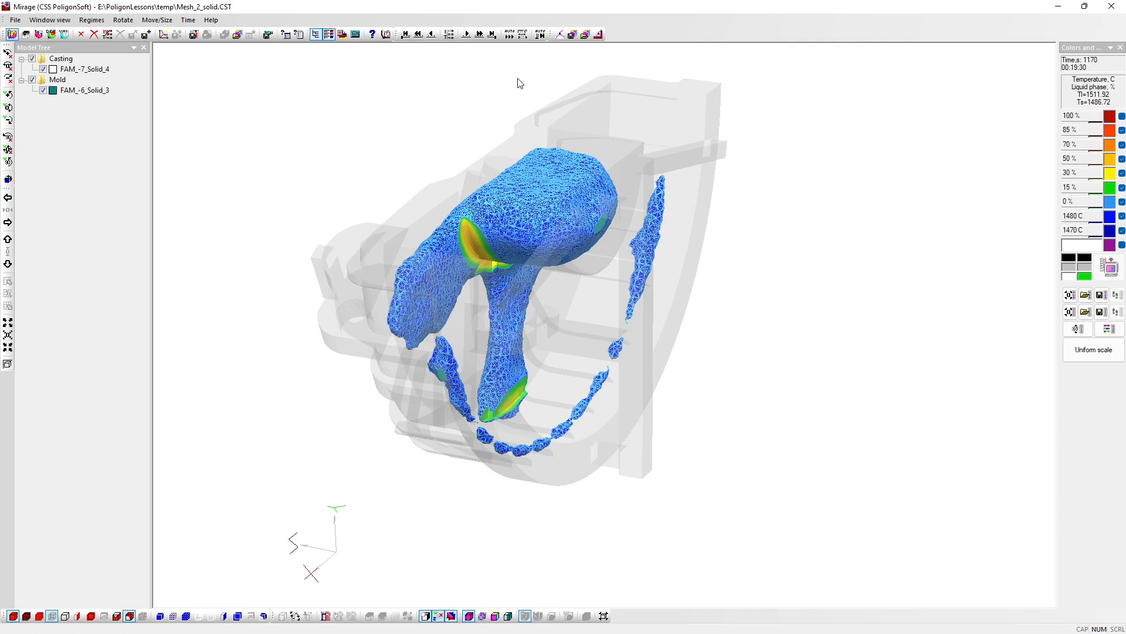
{"action": "left_click", "coordinate": [465, 36]}
{"action": "left_click", "coordinate": [465, 36]}
{"action": "left_click", "coordinate": [466, 37]}
{"action": "left_click", "coordinate": [466, 36]}
{"action": "left_click", "coordinate": [466, 37]}
{"action": "left_click", "coordinate": [466, 36]}
{"action": "left_click", "coordinate": [466, 37]}
{"action": "left_click", "coordinate": [466, 36]}
{"action": "left_click", "coordinate": [466, 36]}
{"action": "left_click", "coordinate": [466, 36]}
{"action": "left_click", "coordinate": [465, 36]}
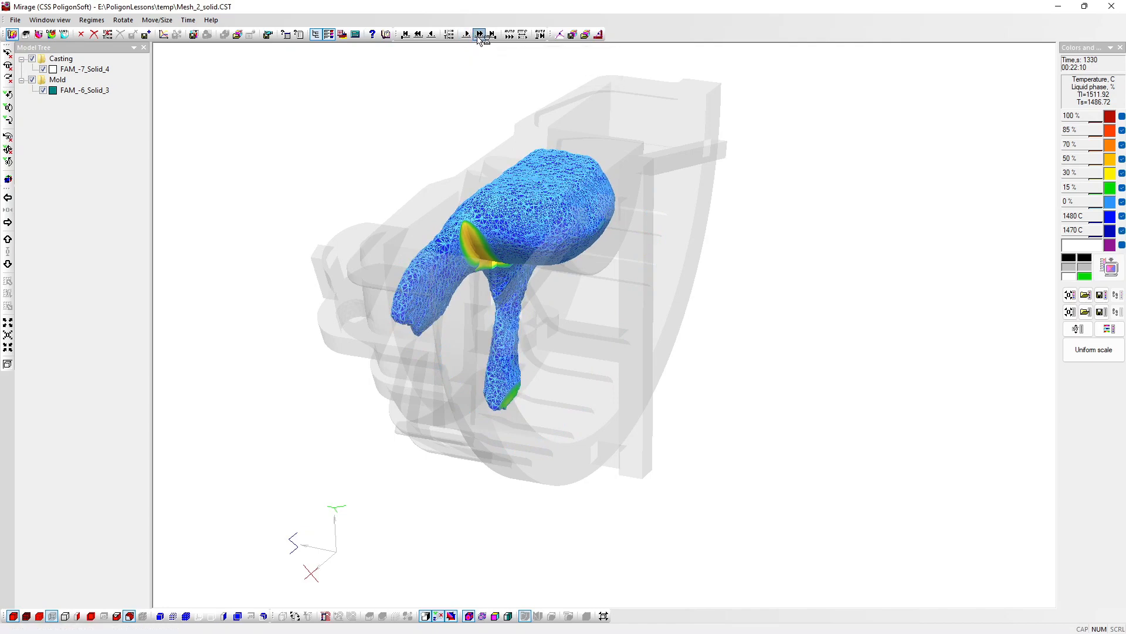
Step: Advance the iso-surface results in multi-step jumps to the final time step at 3955 s
{"action": "left_click", "coordinate": [478, 36]}
{"action": "left_click", "coordinate": [478, 36]}
{"action": "left_click", "coordinate": [478, 36]}
{"action": "left_click", "coordinate": [479, 36]}
{"action": "left_click", "coordinate": [479, 36]}
{"action": "left_click", "coordinate": [479, 36]}
{"action": "left_click", "coordinate": [479, 36]}
{"action": "left_click", "coordinate": [479, 36]}
{"action": "left_click", "coordinate": [479, 37]}
{"action": "left_click", "coordinate": [478, 36]}
{"action": "left_click", "coordinate": [479, 36]}
{"action": "left_click", "coordinate": [479, 37]}
{"action": "left_click", "coordinate": [479, 37]}
{"action": "left_click", "coordinate": [478, 37]}
{"action": "left_click", "coordinate": [479, 36]}
{"action": "left_click", "coordinate": [479, 36]}
{"action": "left_click", "coordinate": [479, 36]}
{"action": "left_click", "coordinate": [478, 37]}
{"action": "left_click", "coordinate": [478, 37]}
{"action": "left_click", "coordinate": [479, 36]}
{"action": "left_click", "coordinate": [479, 36]}
{"action": "left_click", "coordinate": [478, 37]}
{"action": "left_click", "coordinate": [479, 36]}
{"action": "left_click", "coordinate": [478, 37]}
{"action": "left_click", "coordinate": [479, 37]}
{"action": "left_click", "coordinate": [478, 36]}
{"action": "left_click", "coordinate": [479, 37]}
{"action": "left_click", "coordinate": [479, 36]}
{"action": "left_click", "coordinate": [479, 37]}
{"action": "left_click", "coordinate": [479, 37]}
{"action": "left_click", "coordinate": [479, 37]}
{"action": "left_click", "coordinate": [478, 37]}
{"action": "left_click", "coordinate": [478, 36]}
{"action": "left_click", "coordinate": [479, 37]}
{"action": "left_click", "coordinate": [479, 36]}
{"action": "left_click", "coordinate": [479, 37]}
{"action": "left_click", "coordinate": [479, 36]}
{"action": "left_click", "coordinate": [479, 36]}
{"action": "left_click", "coordinate": [478, 36]}
{"action": "left_click", "coordinate": [478, 36]}
{"action": "left_click", "coordinate": [479, 37]}
{"action": "left_click", "coordinate": [478, 36]}
{"action": "left_click", "coordinate": [479, 36]}
{"action": "left_click", "coordinate": [479, 37]}
{"action": "left_click", "coordinate": [479, 36]}
{"action": "left_click", "coordinate": [478, 36]}
{"action": "left_click", "coordinate": [478, 36]}
{"action": "left_click", "coordinate": [479, 36]}
{"action": "left_click", "coordinate": [479, 36]}
{"action": "left_click", "coordinate": [479, 37]}
{"action": "left_click", "coordinate": [479, 36]}
{"action": "left_click", "coordinate": [479, 37]}
{"action": "left_click", "coordinate": [479, 37]}
{"action": "left_click", "coordinate": [479, 36]}
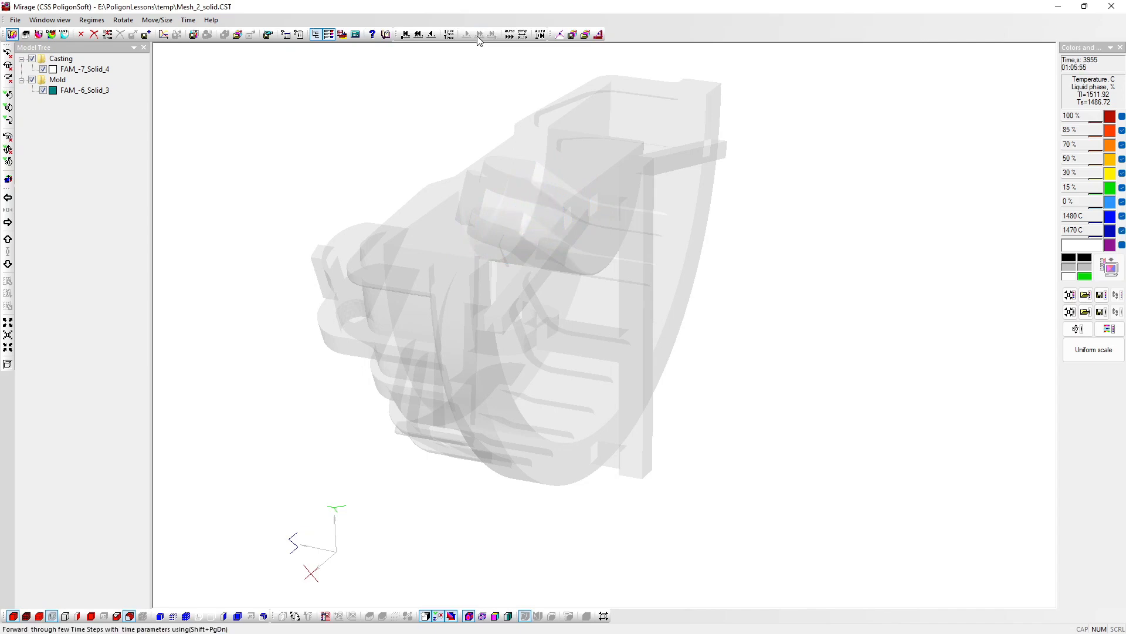
Step: Launch another Mirage window from the PoligonSoft launcher and open the porosity file Mesh_2_solid.P3D
{"action": "left_click", "coordinate": [1083, 9]}
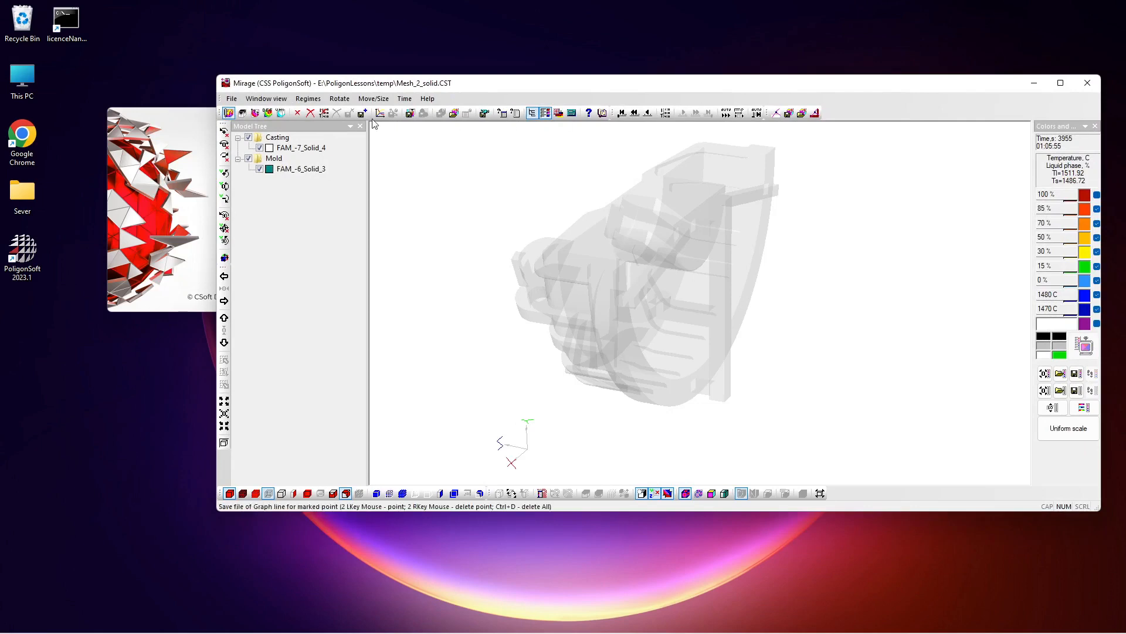
{"action": "left_click", "coordinate": [190, 121]}
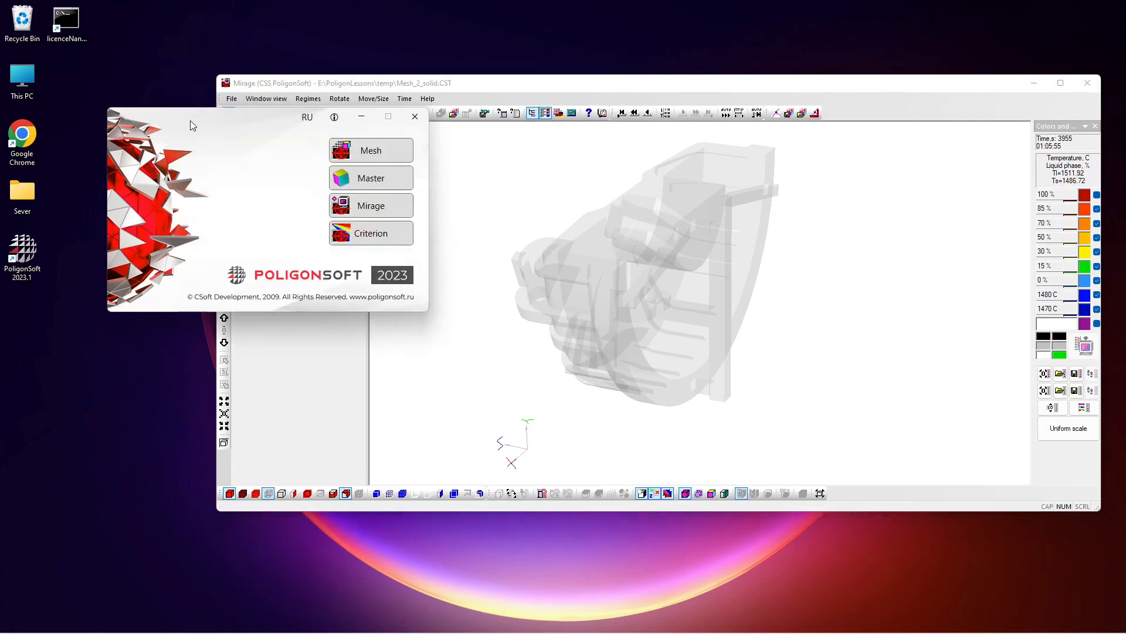
{"action": "left_click", "coordinate": [373, 215]}
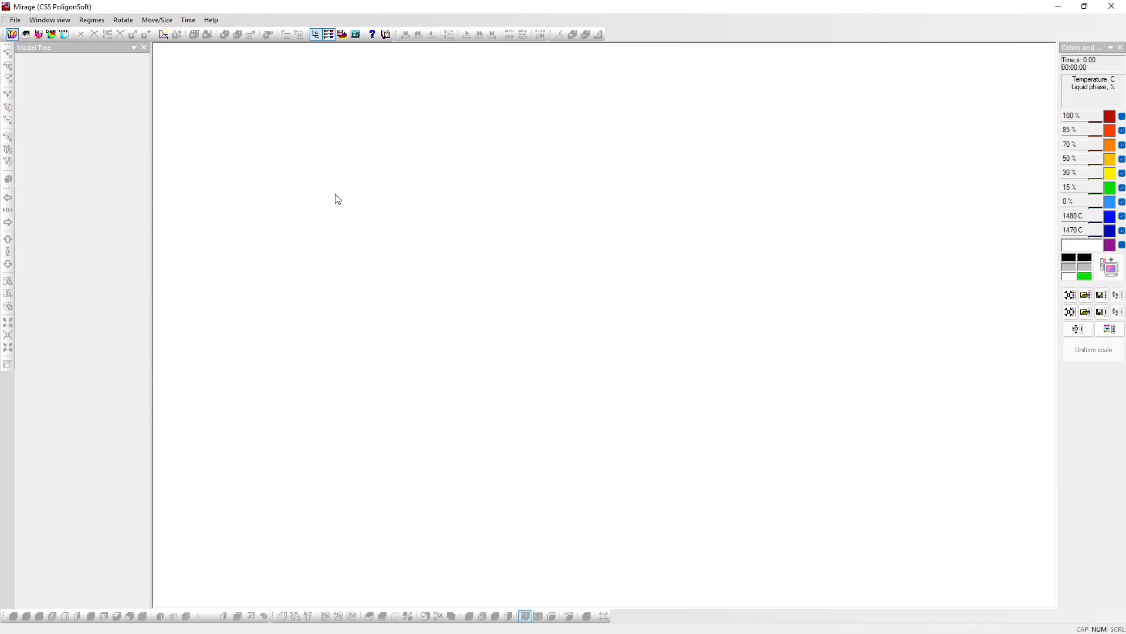
{"action": "left_click", "coordinate": [27, 35]}
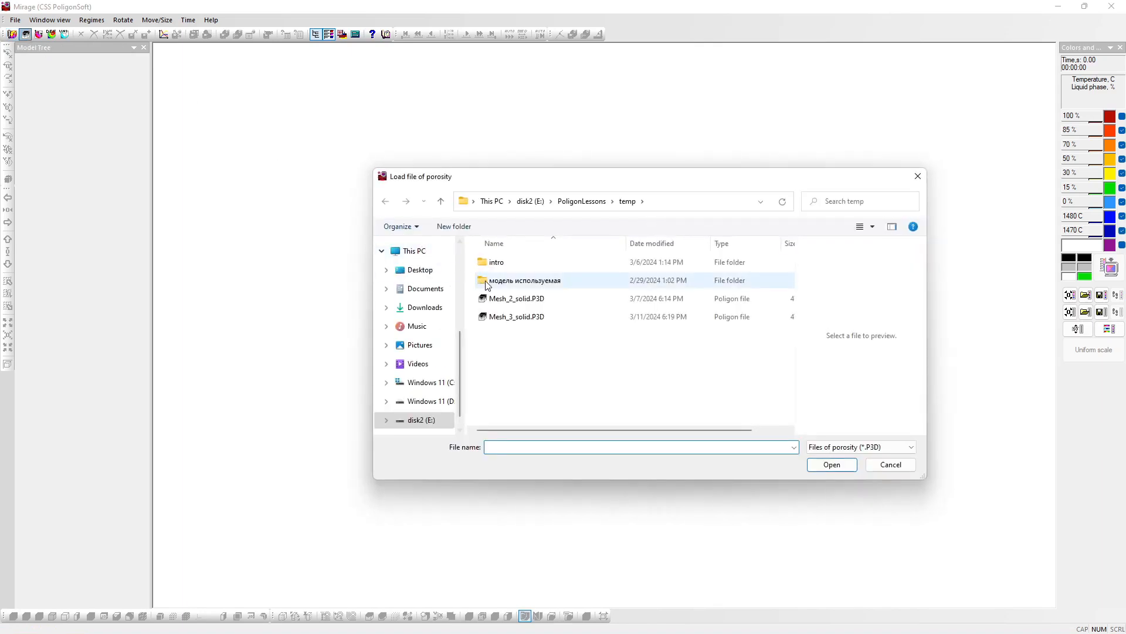
{"action": "left_click", "coordinate": [499, 302]}
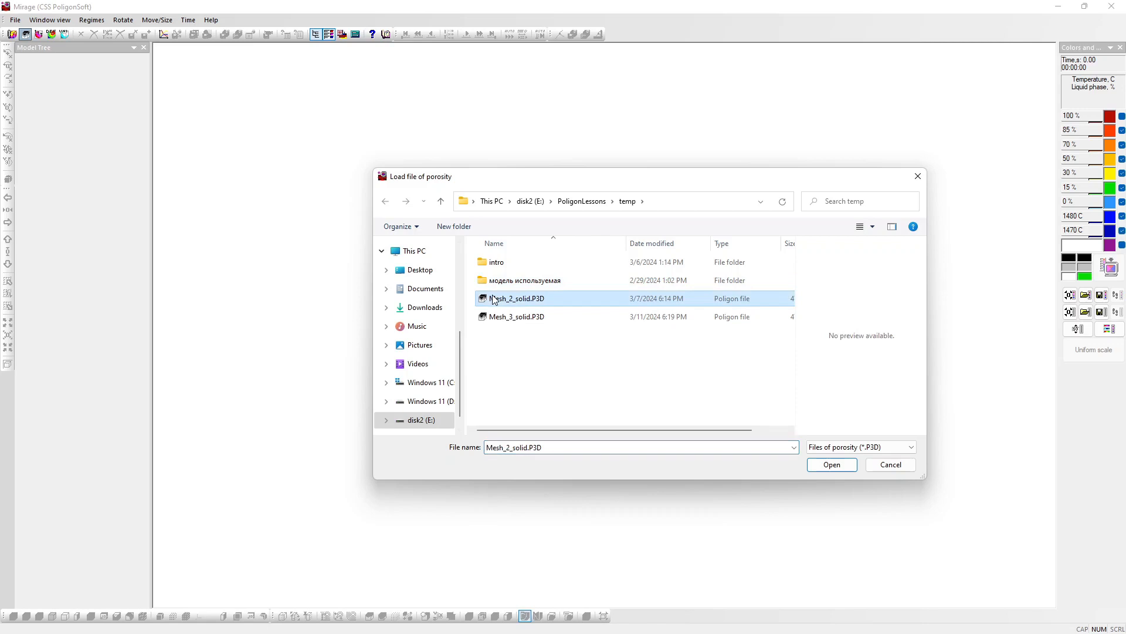
{"action": "left_click", "coordinate": [843, 467]}
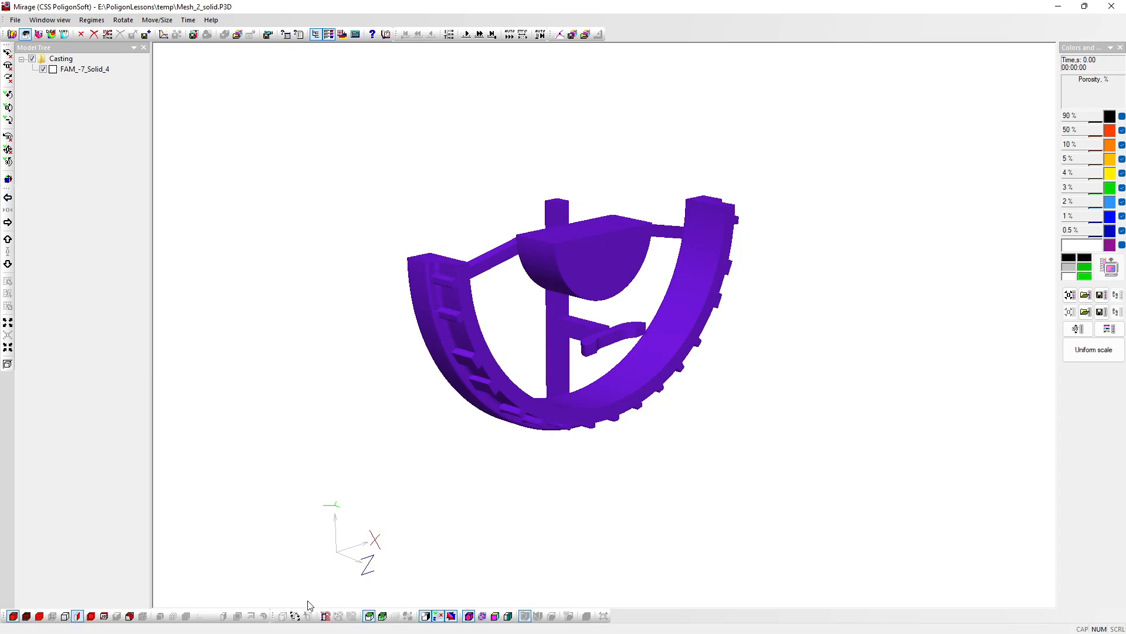
Step: Enable the movable section plane, shift it forward to the small upright block on the casting, and make the section there
{"action": "left_click", "coordinate": [295, 615]}
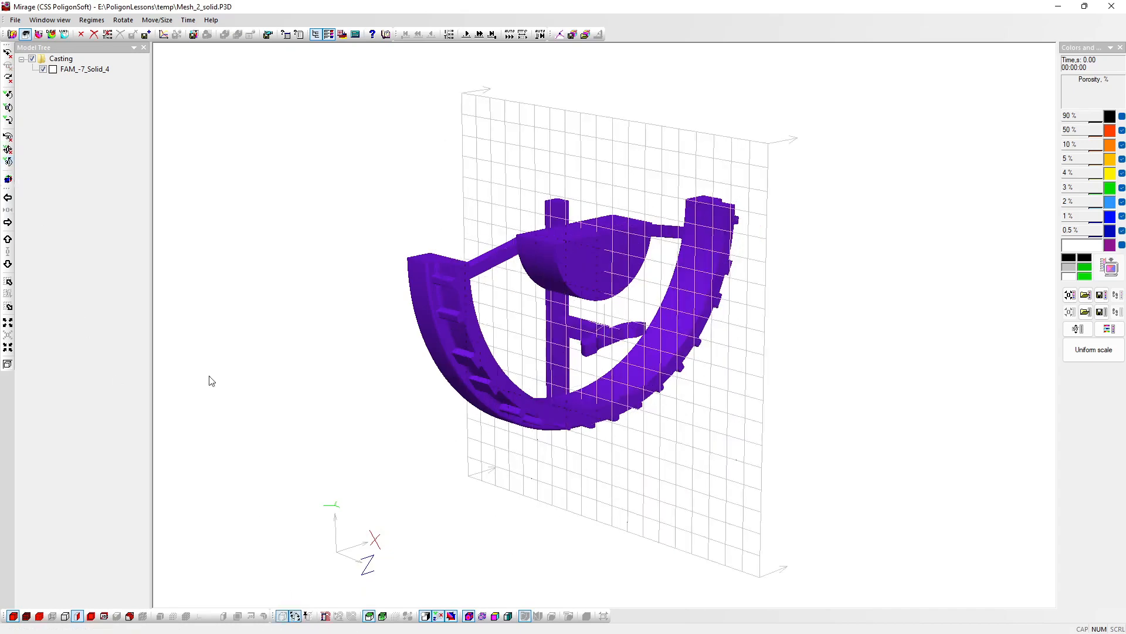
{"action": "left_click_drag", "start_coordinate": [874, 351], "coordinate": [377, 425]}
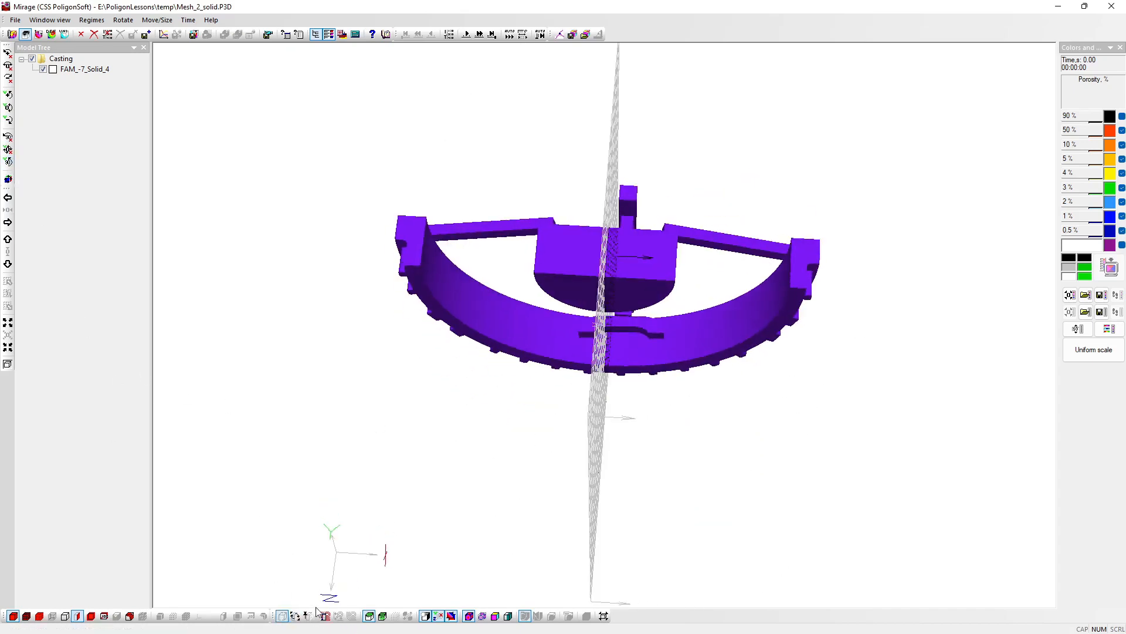
{"action": "left_click", "coordinate": [7, 306]}
{"action": "left_click", "coordinate": [8, 306]}
{"action": "left_click", "coordinate": [7, 307]}
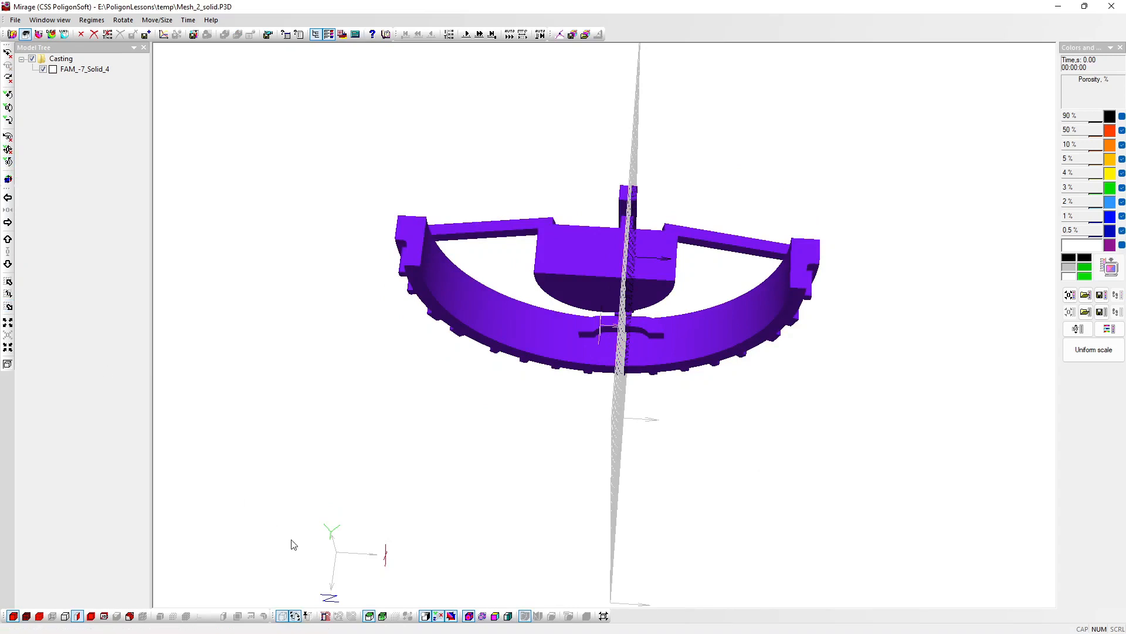
{"action": "left_click", "coordinate": [308, 615]}
{"action": "left_click_drag", "start_coordinate": [518, 548], "coordinate": [379, 389]}
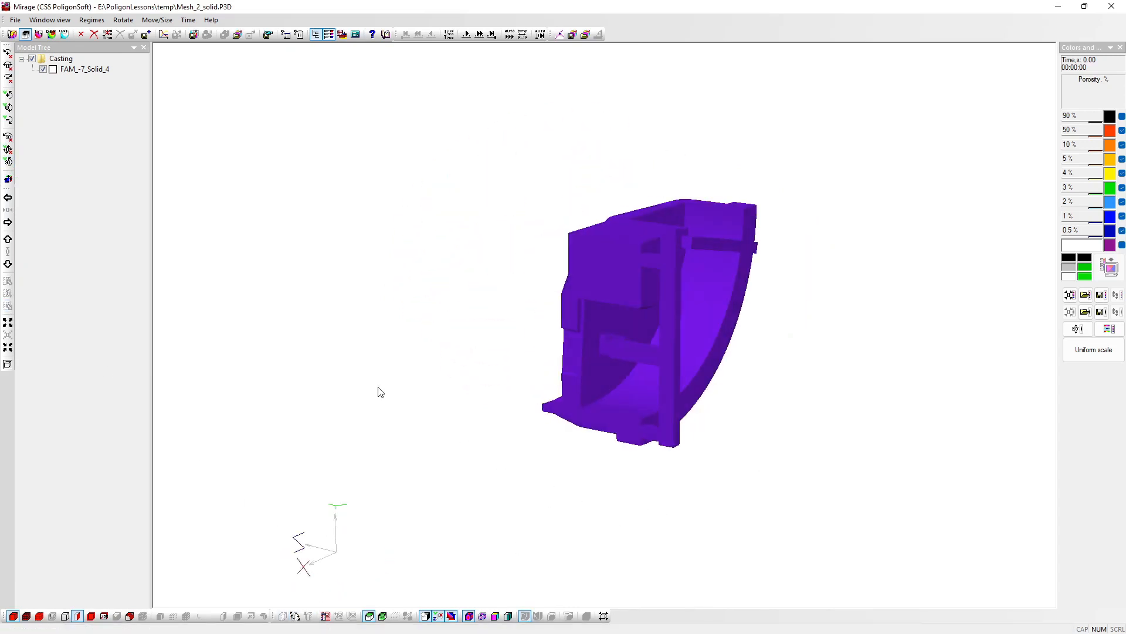
Step: Hide the liquid level at 150 s and advance the porosity results to the final time step at 3955 s
{"action": "left_click", "coordinate": [480, 34]}
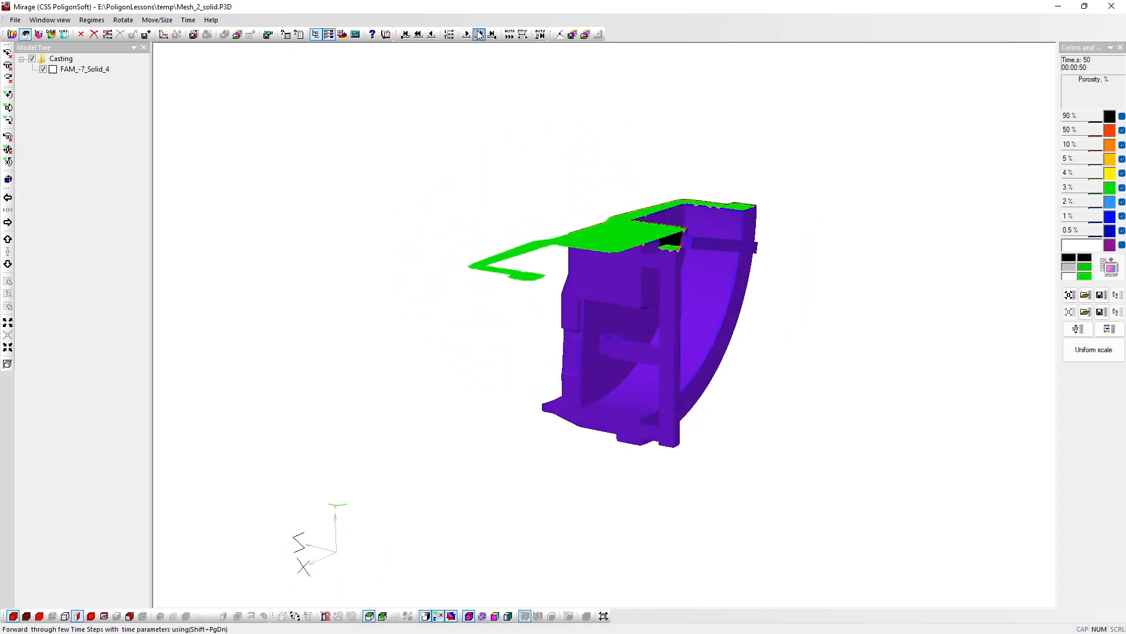
{"action": "left_click", "coordinate": [479, 34]}
{"action": "left_click", "coordinate": [479, 34]}
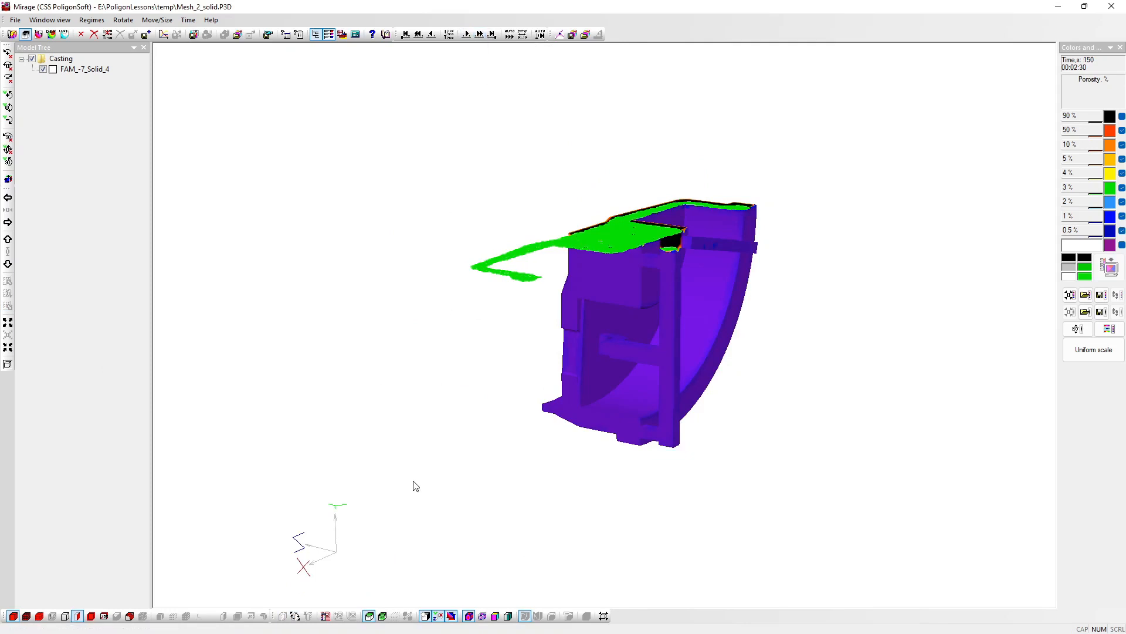
{"action": "left_click", "coordinate": [368, 616]}
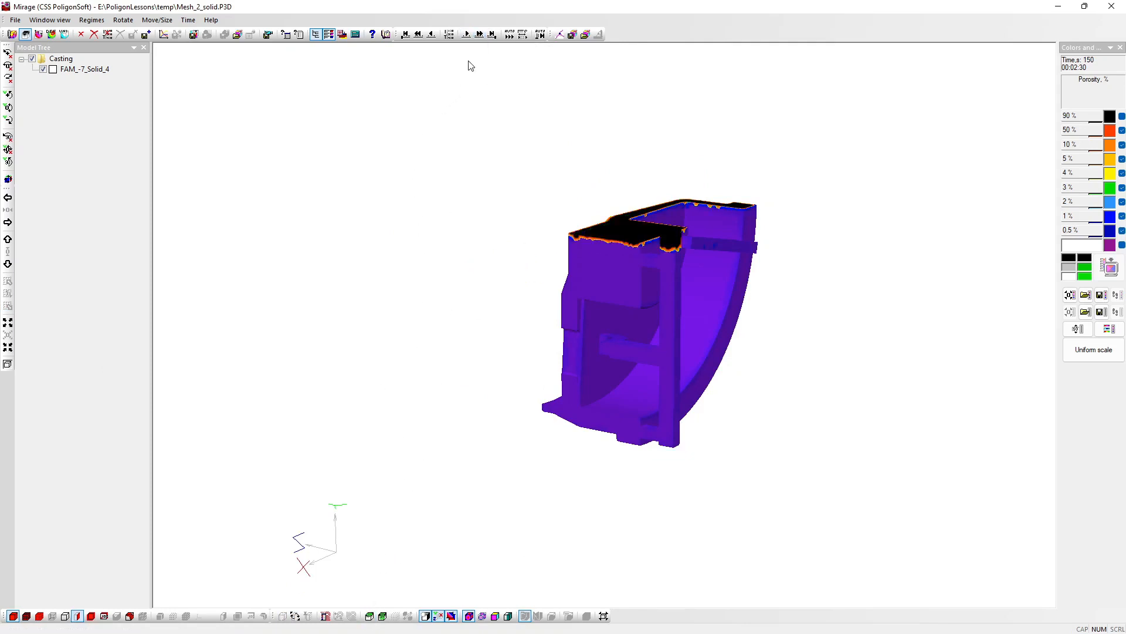
{"action": "left_click", "coordinate": [480, 35]}
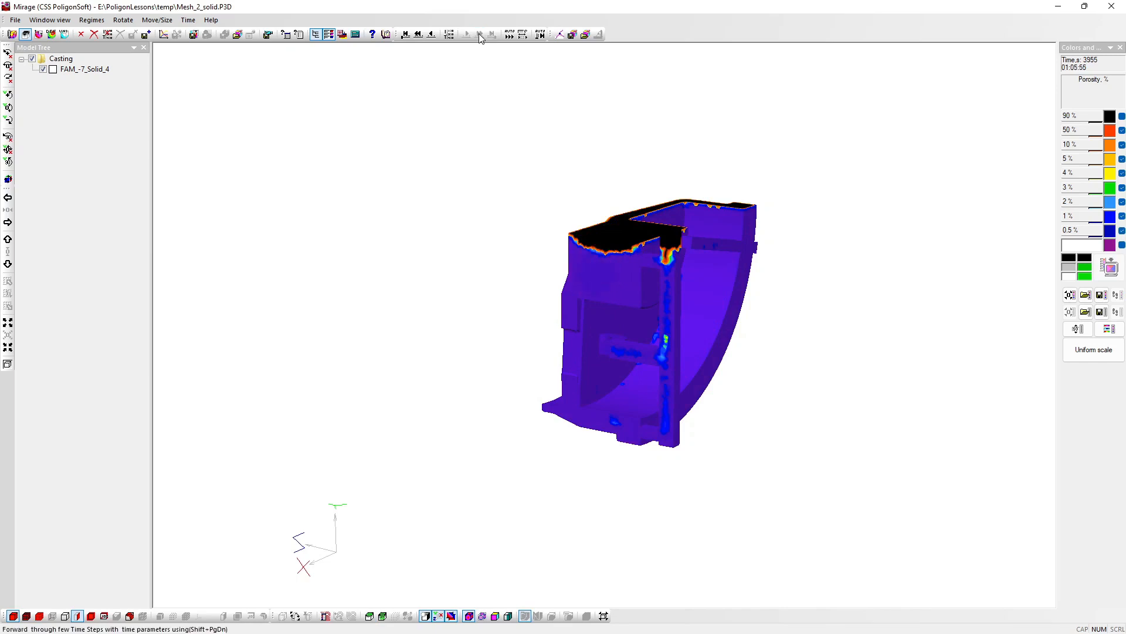
Step: Hide the casting's section and display the casting as transparent with a meshed porosity iso-surface at 2 % and greater values
{"action": "left_click_drag", "start_coordinate": [656, 304], "coordinate": [561, 271]}
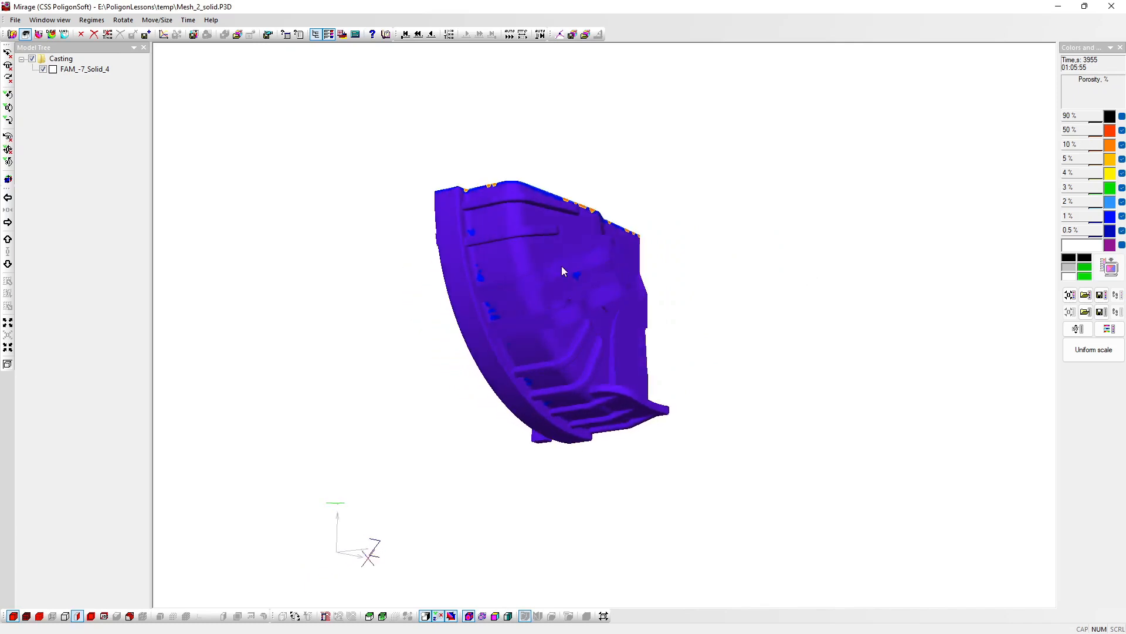
{"action": "left_click_drag", "start_coordinate": [600, 318], "coordinate": [272, 375]}
{"action": "left_click_drag", "start_coordinate": [572, 370], "coordinate": [403, 392]}
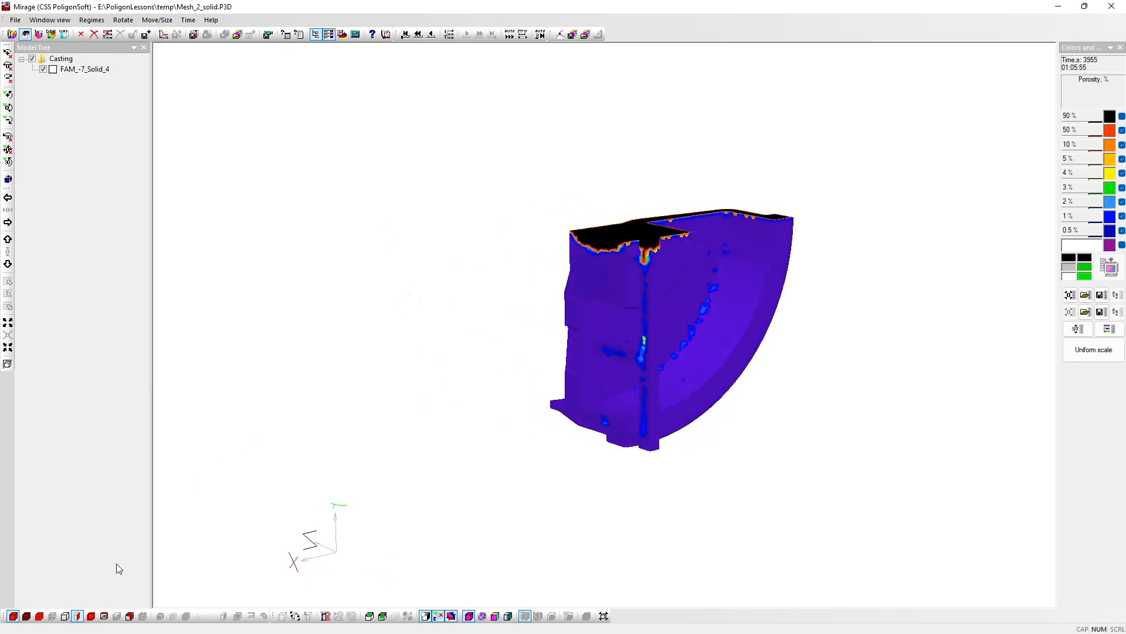
{"action": "left_click", "coordinate": [80, 617]}
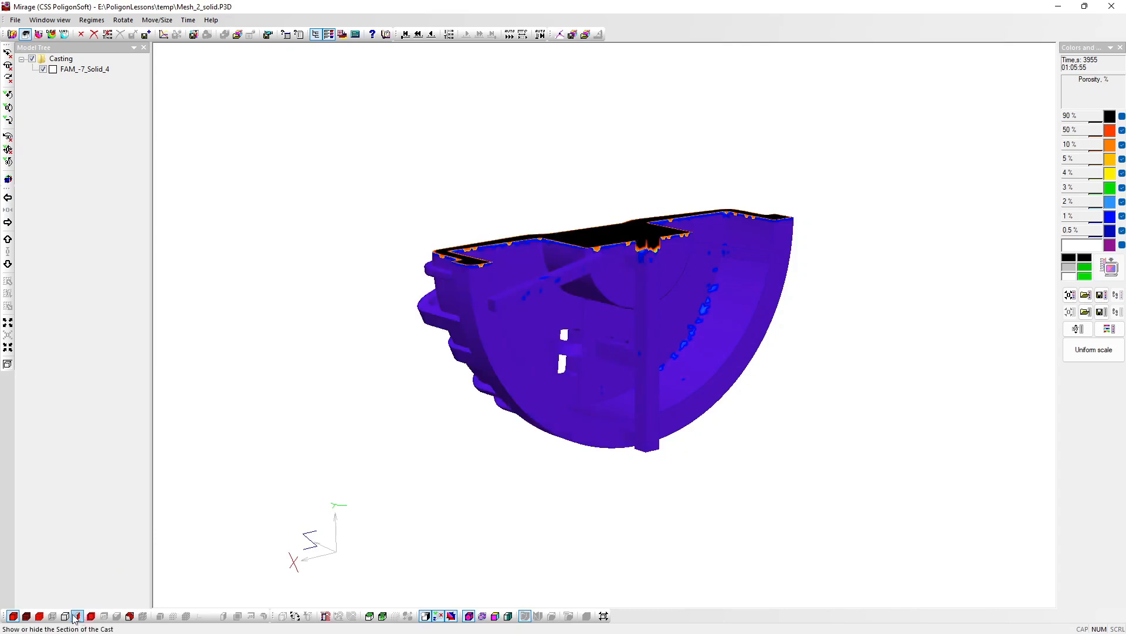
{"action": "left_click", "coordinate": [52, 616]}
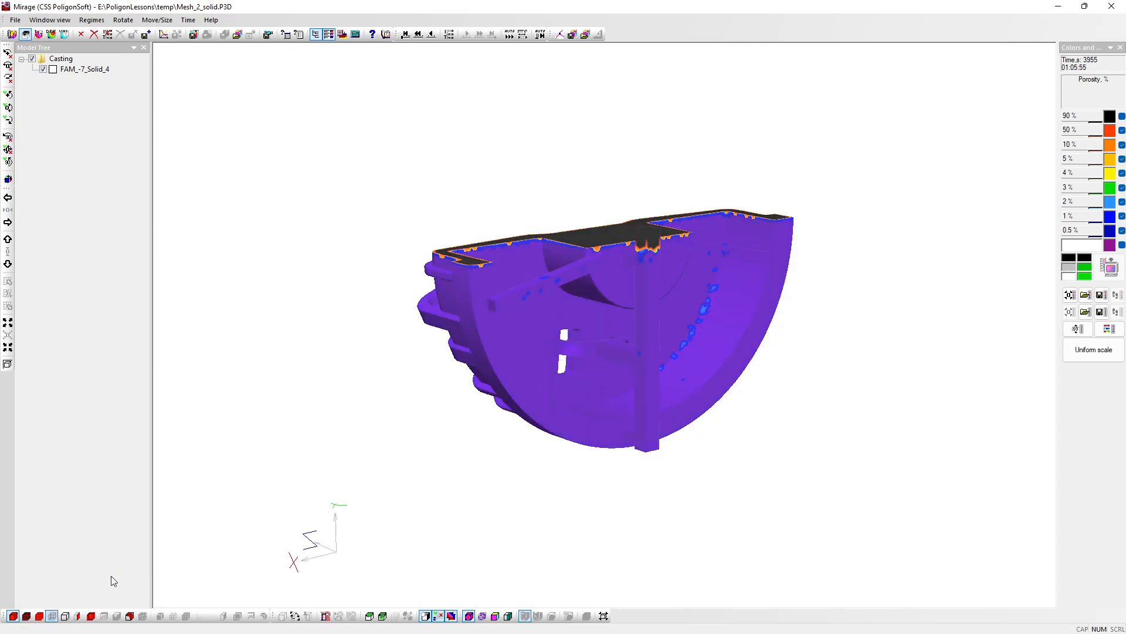
{"action": "left_click", "coordinate": [133, 616]}
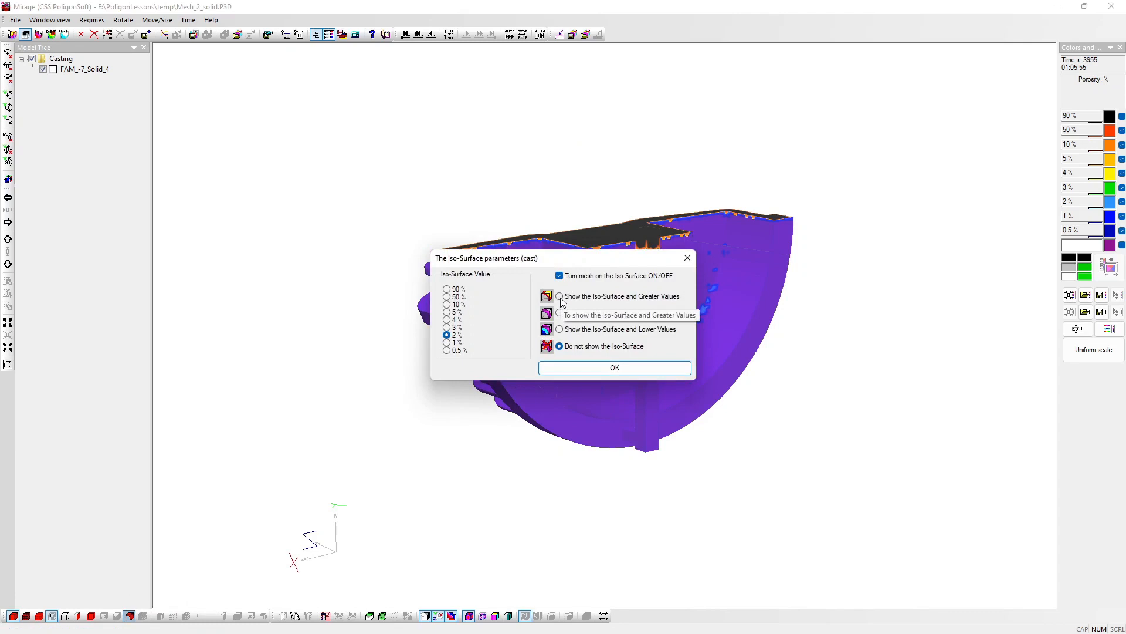
{"action": "left_click", "coordinate": [584, 365]}
Step: Return the porosity results to the first time step and advance them in multi-step jumps to the final step at 3955 s
{"action": "left_click", "coordinate": [406, 34]}
{"action": "left_click", "coordinate": [479, 34]}
{"action": "left_click", "coordinate": [479, 33]}
{"action": "left_click", "coordinate": [480, 34]}
{"action": "left_click", "coordinate": [479, 33]}
{"action": "left_click", "coordinate": [479, 34]}
{"action": "left_click", "coordinate": [479, 33]}
{"action": "left_click", "coordinate": [479, 34]}
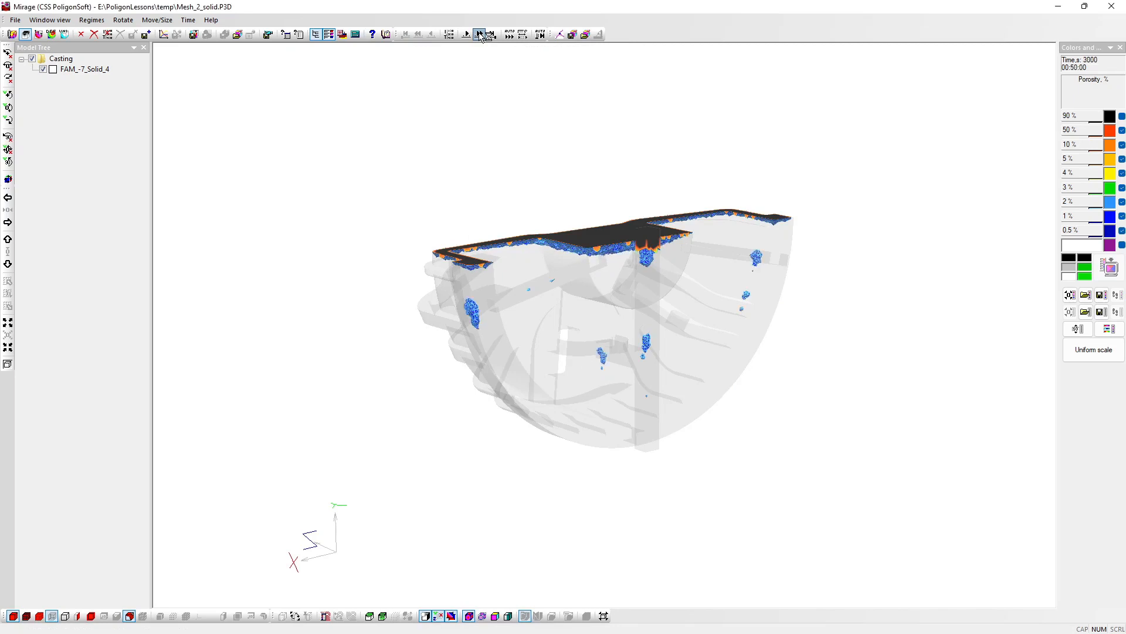
{"action": "left_click", "coordinate": [479, 34]}
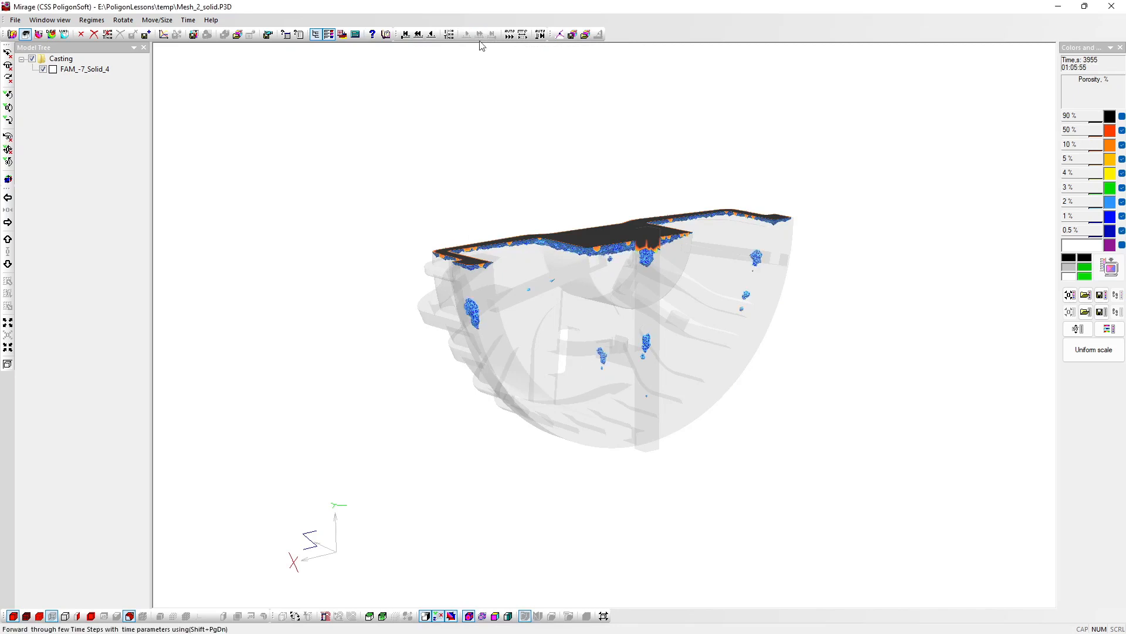
Step: Reset to the first time step, set the casting's iso-surface value to 1 %, and advance the porosity results to 3100 s
{"action": "mouse_move", "coordinate": [516, 333]}
{"action": "left_mouse_down"}
{"action": "mouse_move", "coordinate": [563, 336]}
{"action": "mouse_move", "coordinate": [536, 335]}
{"action": "left_mouse_up"}
{"action": "left_click", "coordinate": [405, 34]}
{"action": "left_click", "coordinate": [129, 616]}
{"action": "left_click", "coordinate": [448, 343]}
{"action": "left_click", "coordinate": [556, 368]}
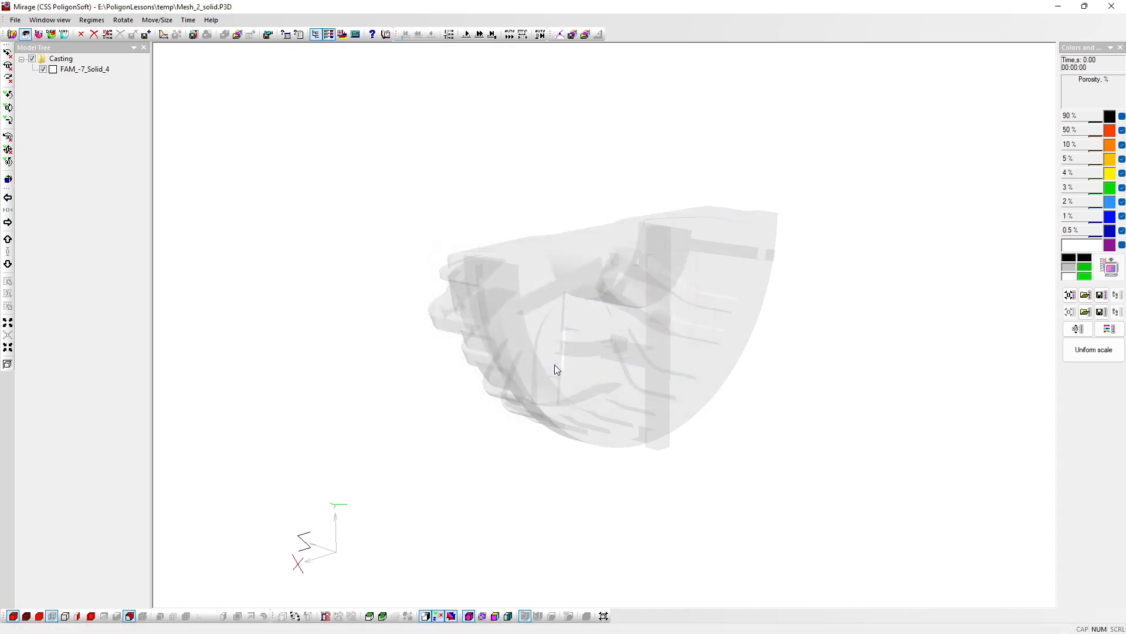
{"action": "left_click", "coordinate": [480, 34]}
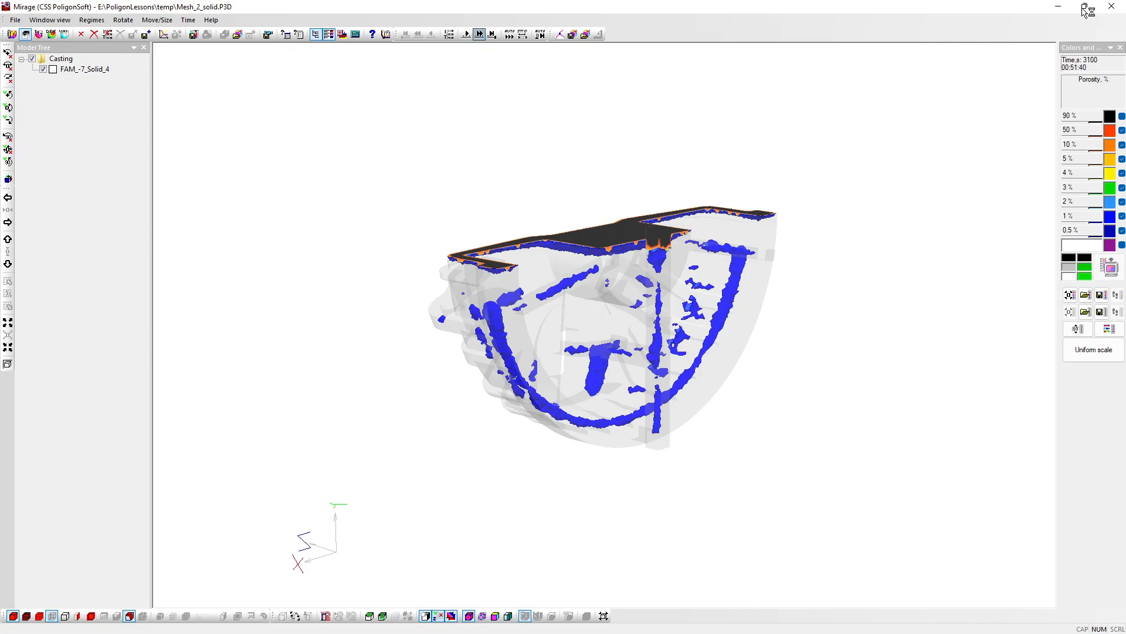
Step: Arrange the Mesh_2_solid.P3D porosity window side by side with the Mesh_2_solid.CST temperature window, each filling half the screen
{"action": "mouse_move", "coordinate": [1084, 10]}
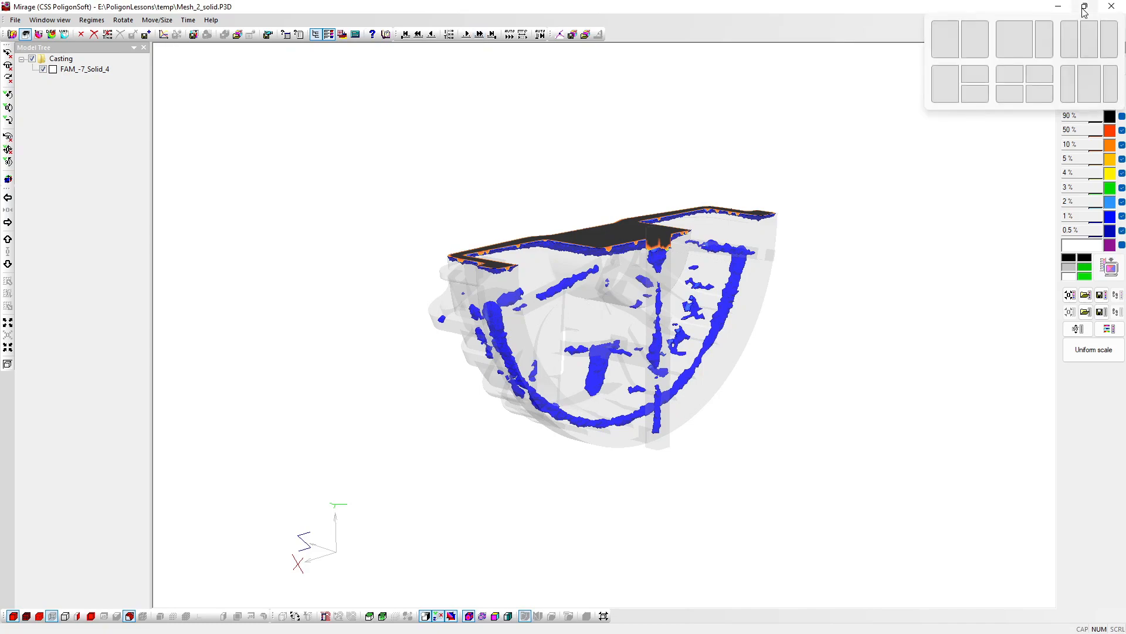
{"action": "left_click", "coordinate": [949, 37]}
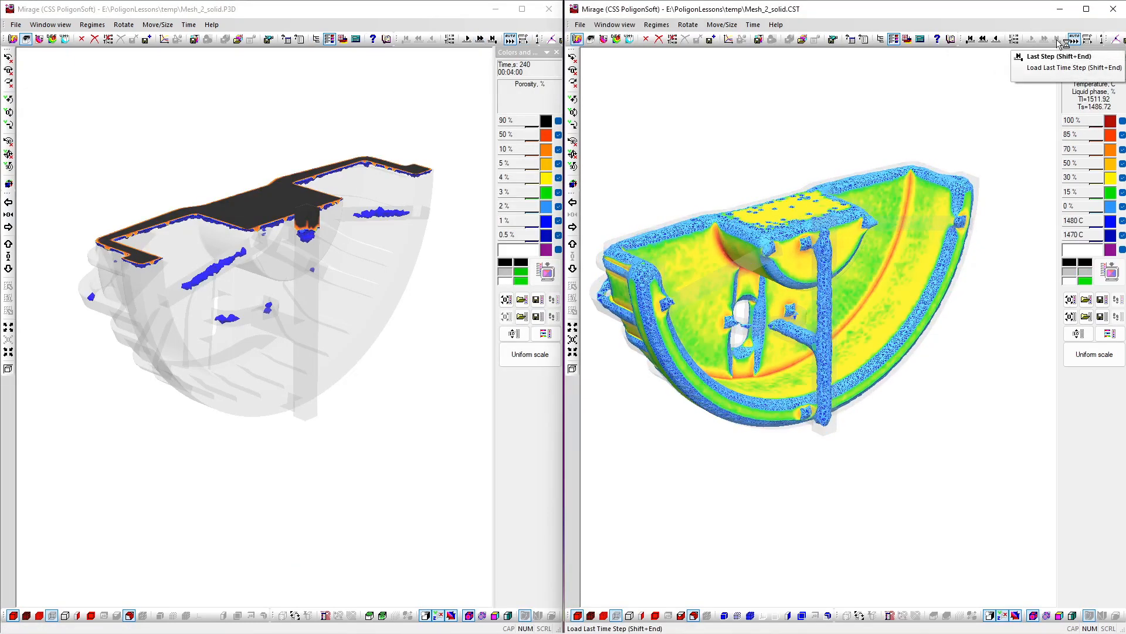